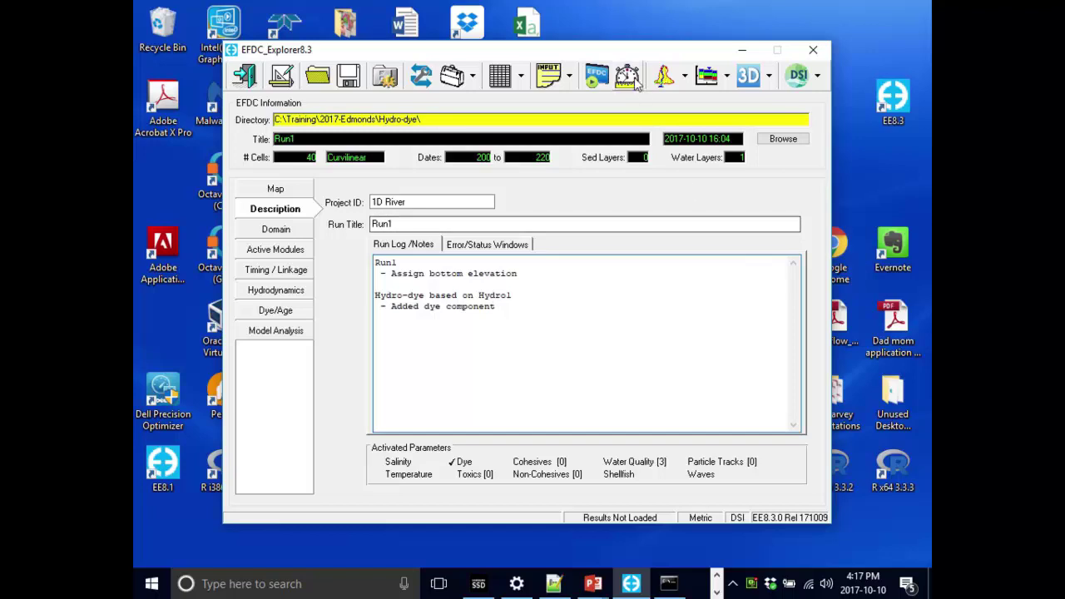
left_click(662, 86)
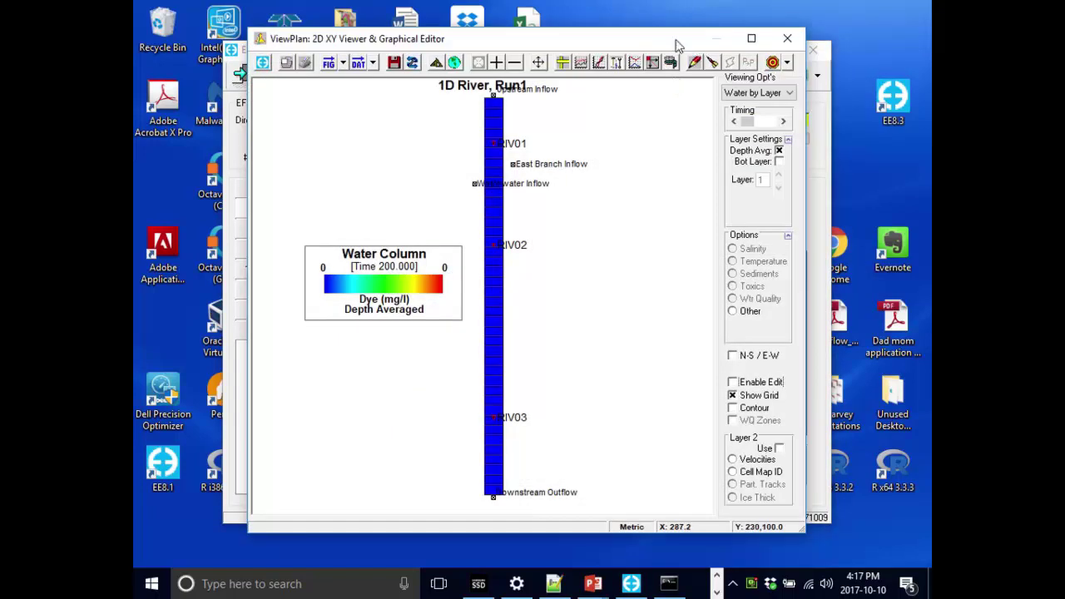
left_click(787, 39)
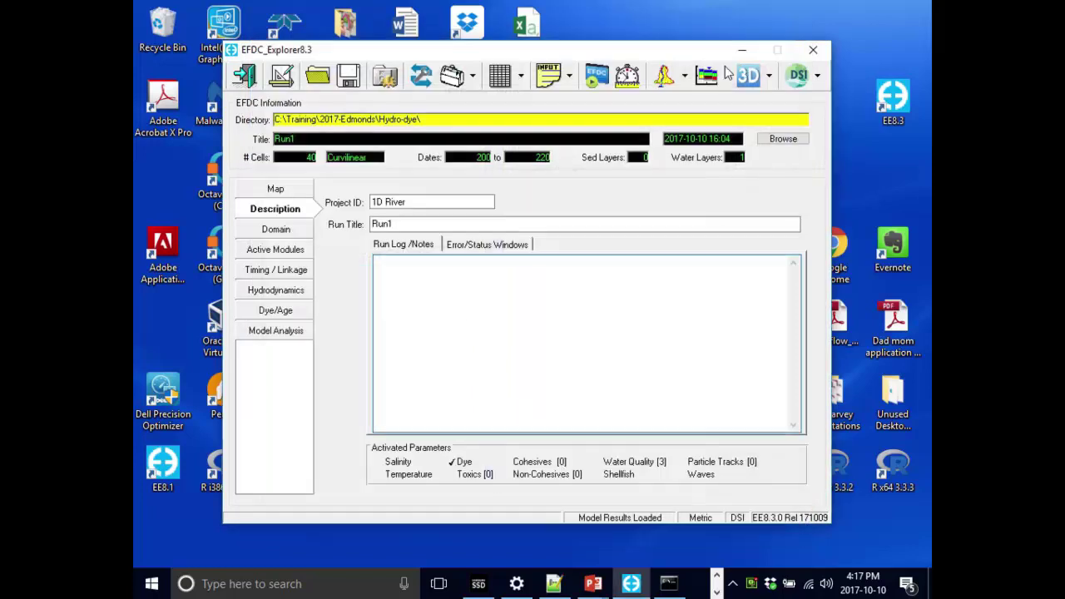
left_click(685, 78)
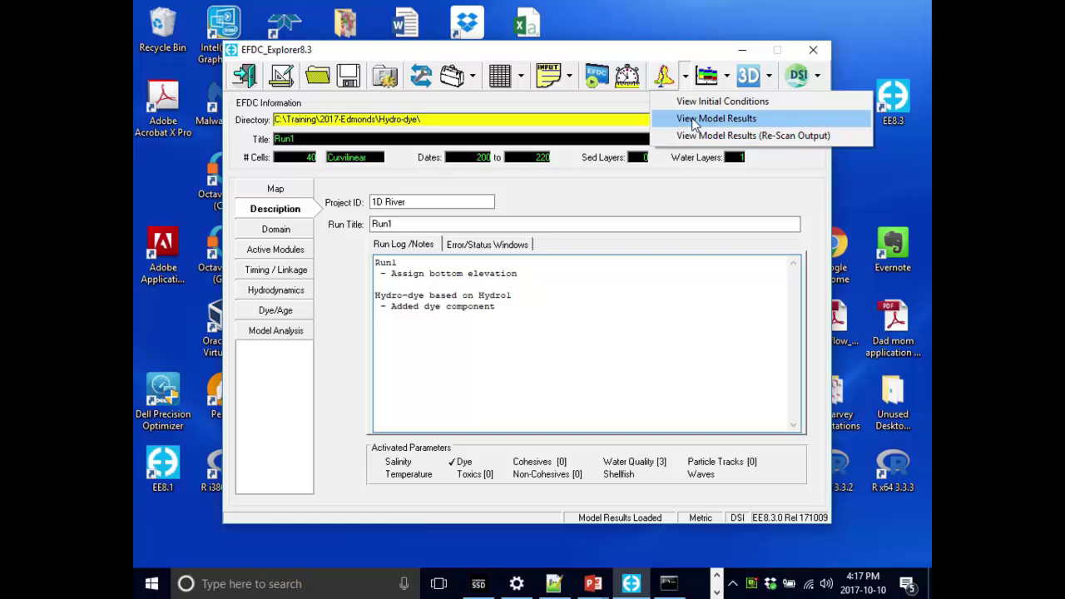
left_click(669, 50)
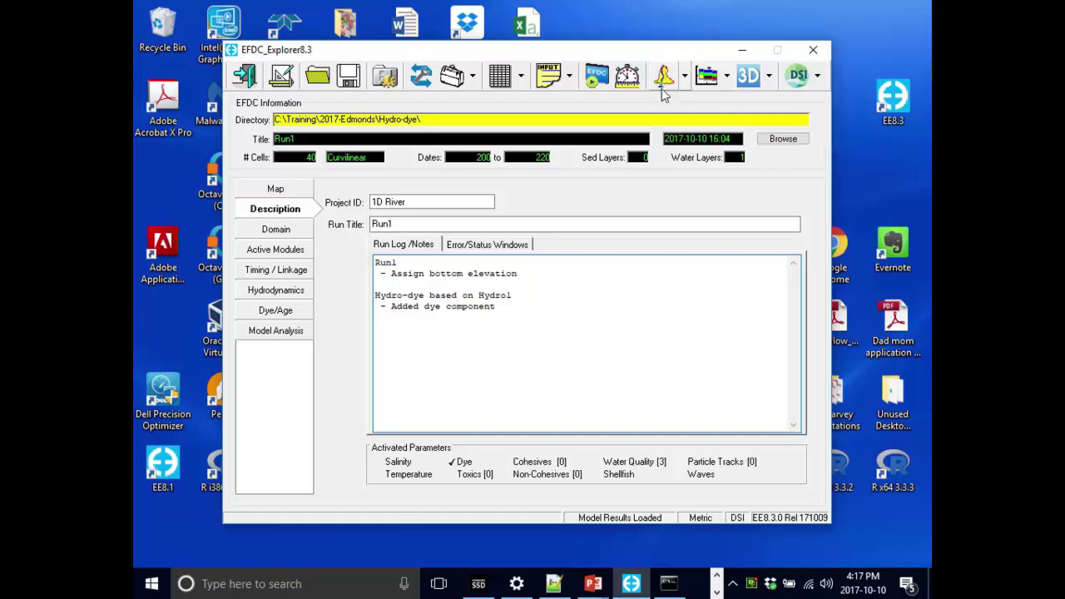
Step: Open the 2D plan view of the model results, shift the water column legend upward, and display Dye under the Other parameter option
left_click(663, 79)
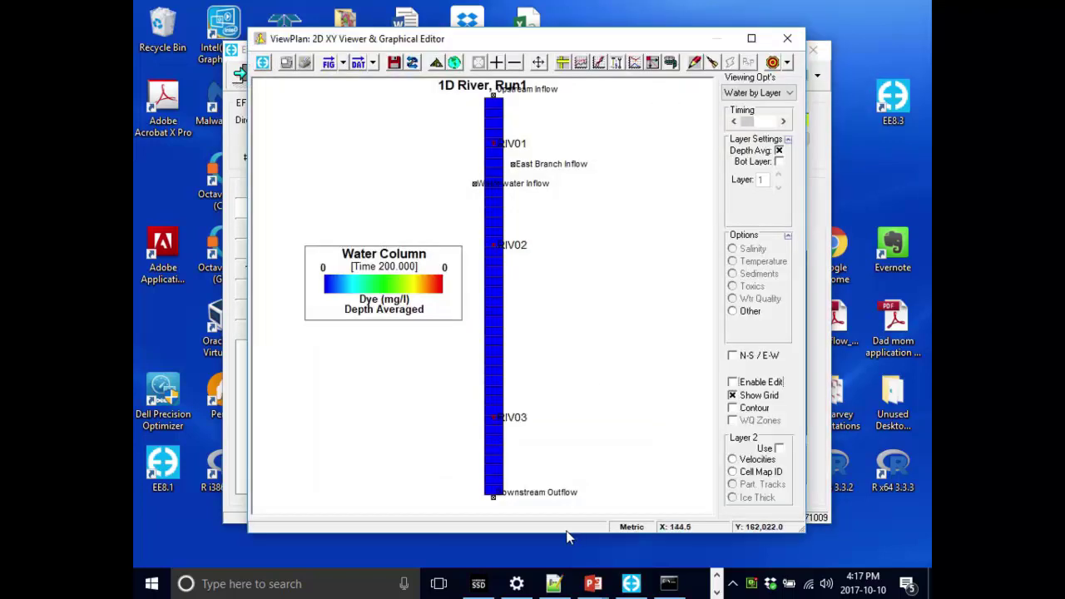
left_click_drag(431, 323, 424, 266)
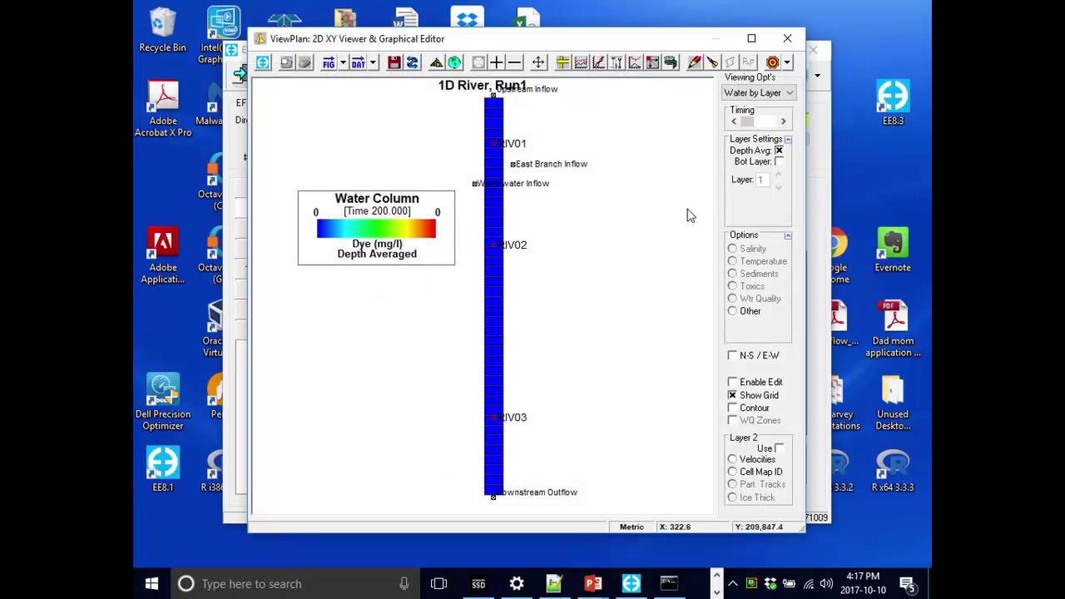
left_click(582, 64)
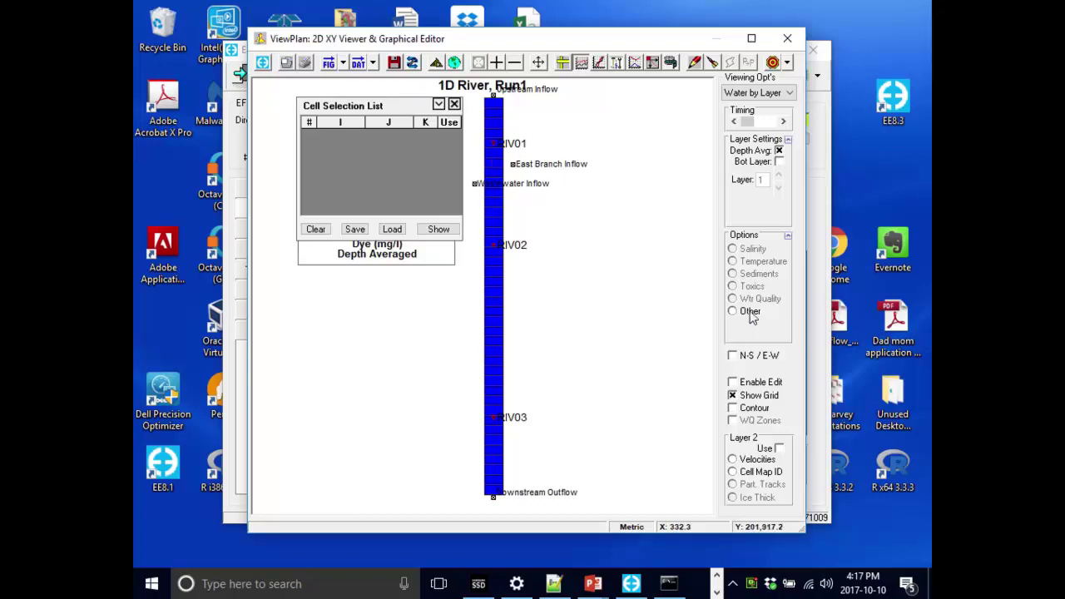
left_click(581, 62)
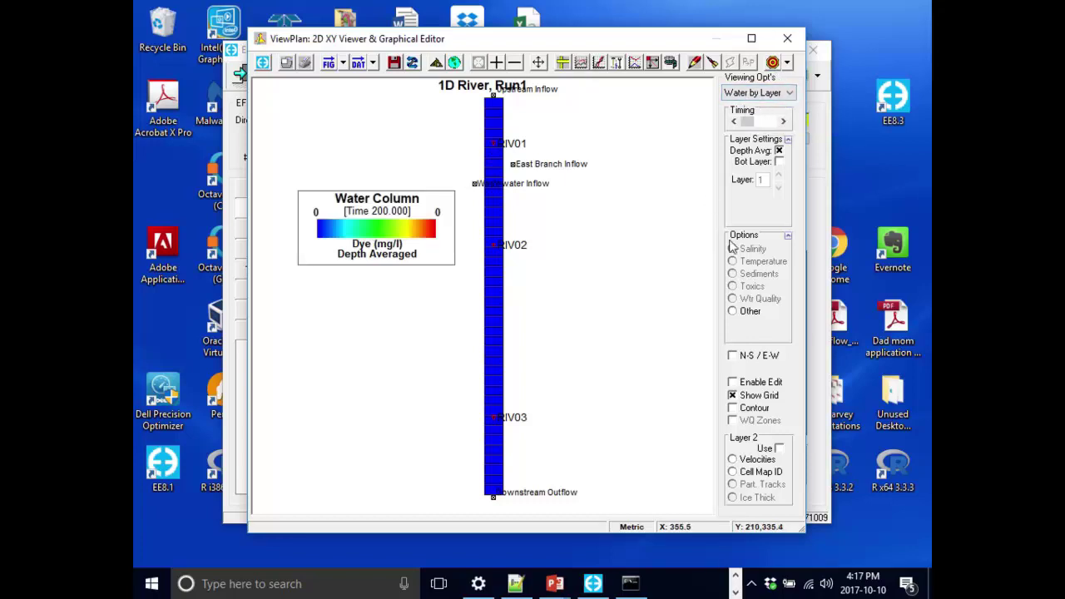
left_click(750, 311)
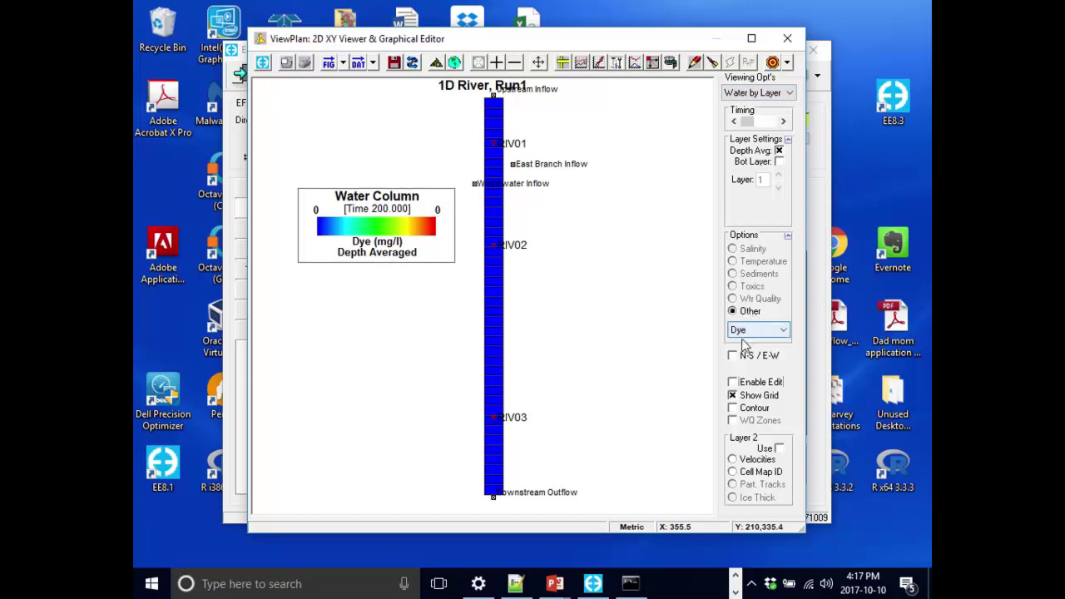
Step: Start a time series selection, move the cell list below the legend, and add the RIV01, RIV02 and RIV03 cells to it
left_click(581, 63)
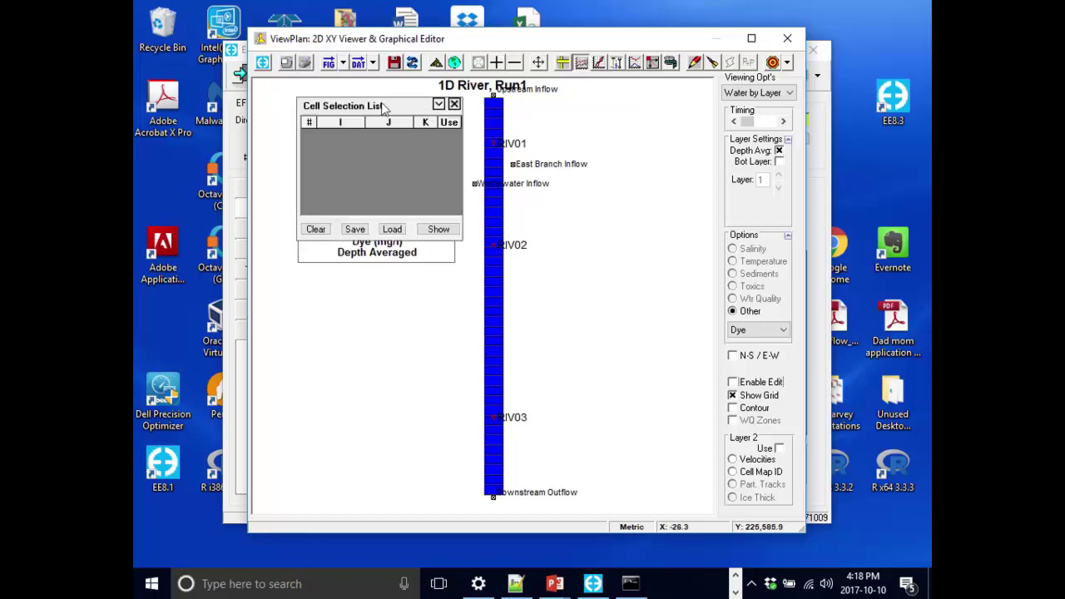
left_click_drag(410, 115, 409, 298)
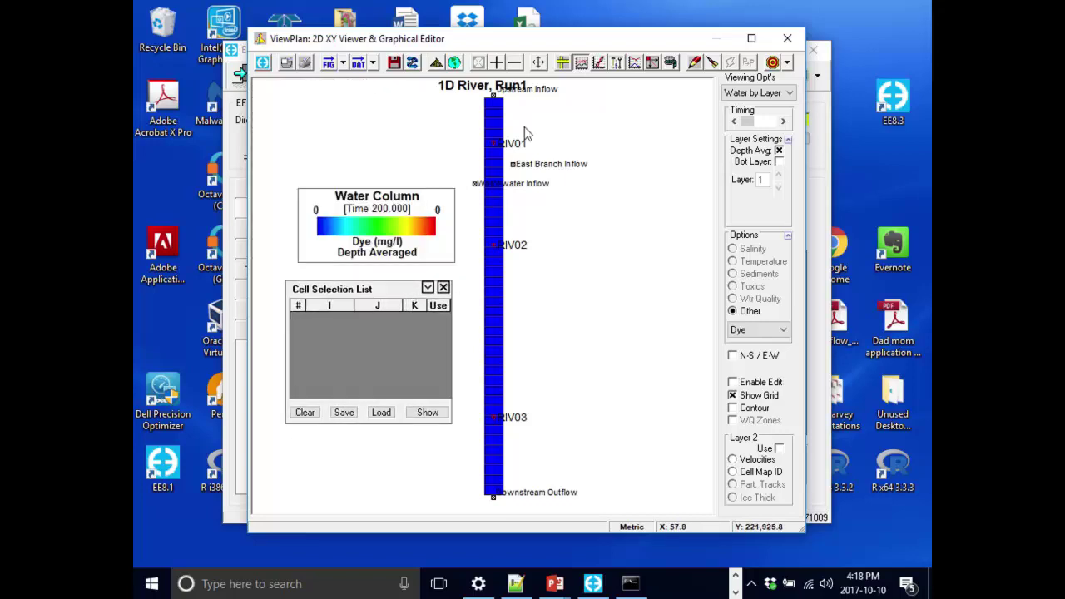
left_click(497, 148)
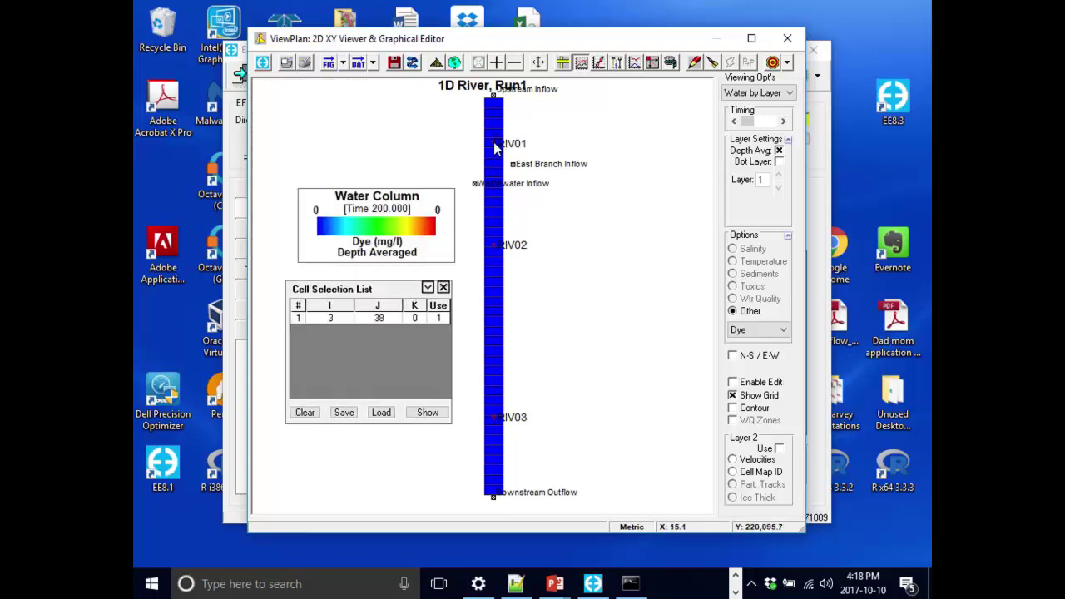
left_click(494, 247)
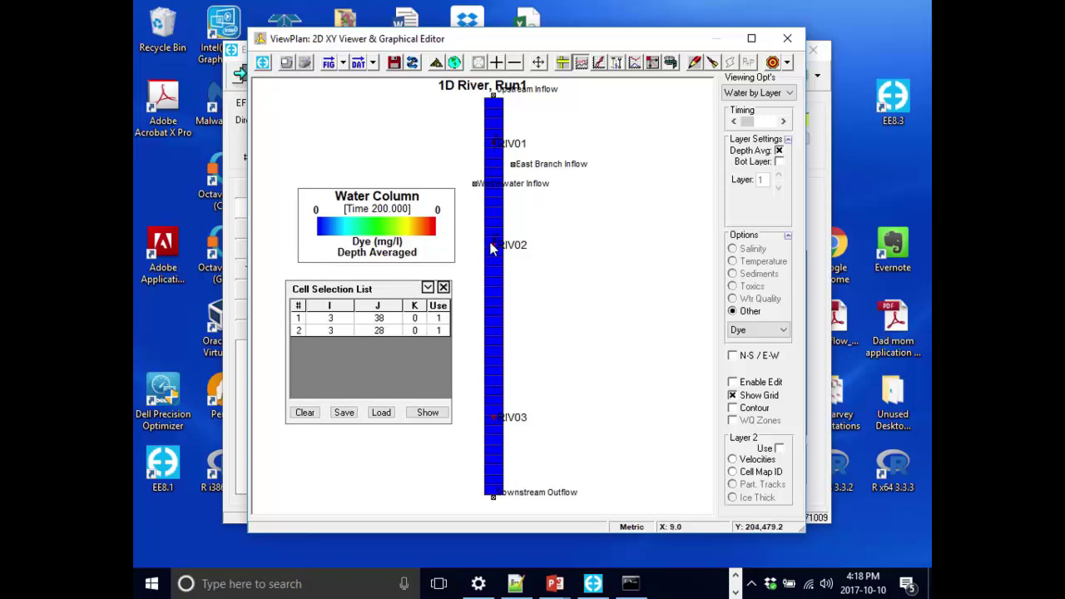
left_click(497, 424)
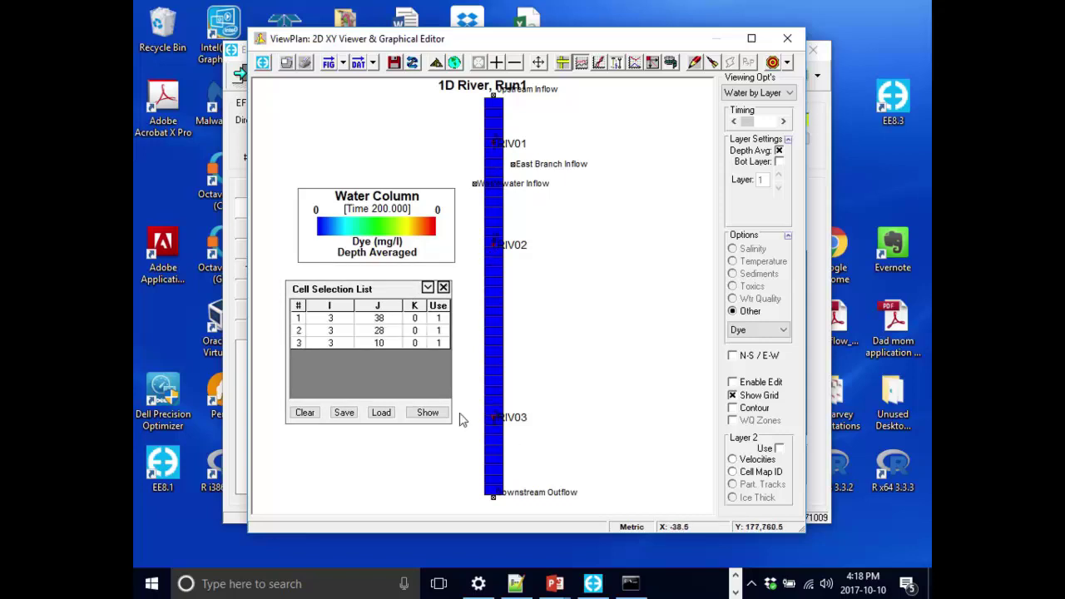
Step: Plot the dye time series for the selected cells with an extraction period from day 200 to day 220
left_click(582, 64)
left_click(437, 414)
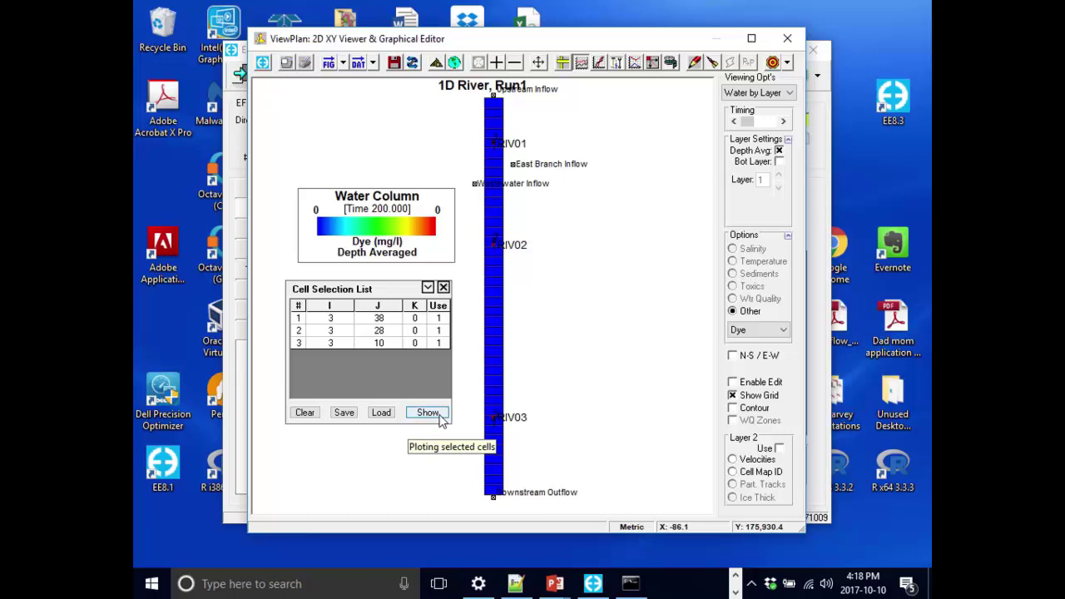
left_click(441, 416)
left_click_drag(552, 250, 569, 188)
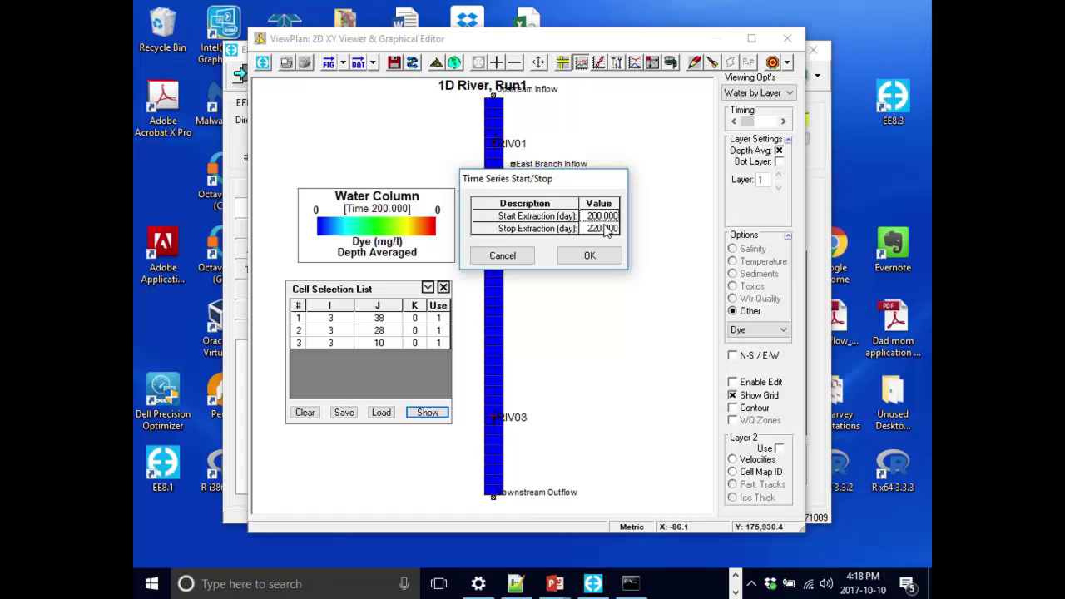
left_click(589, 258)
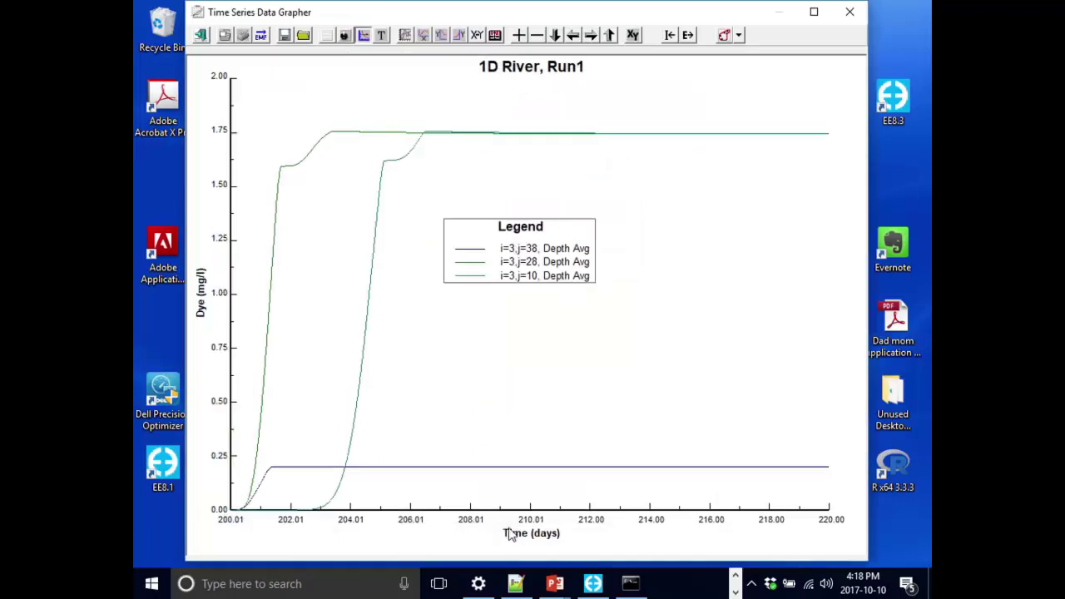
Step: Examine the dye time series against the station locations in the plan view, then close the plot and the cell selection list
left_click_drag(535, 269, 636, 245)
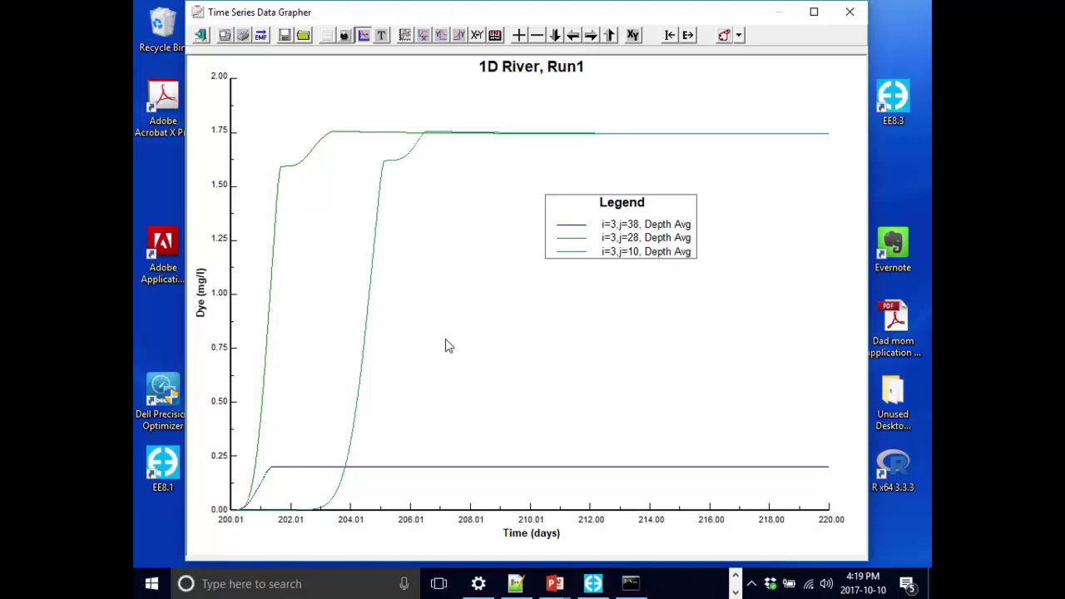
left_click_drag(697, 12, 648, 300)
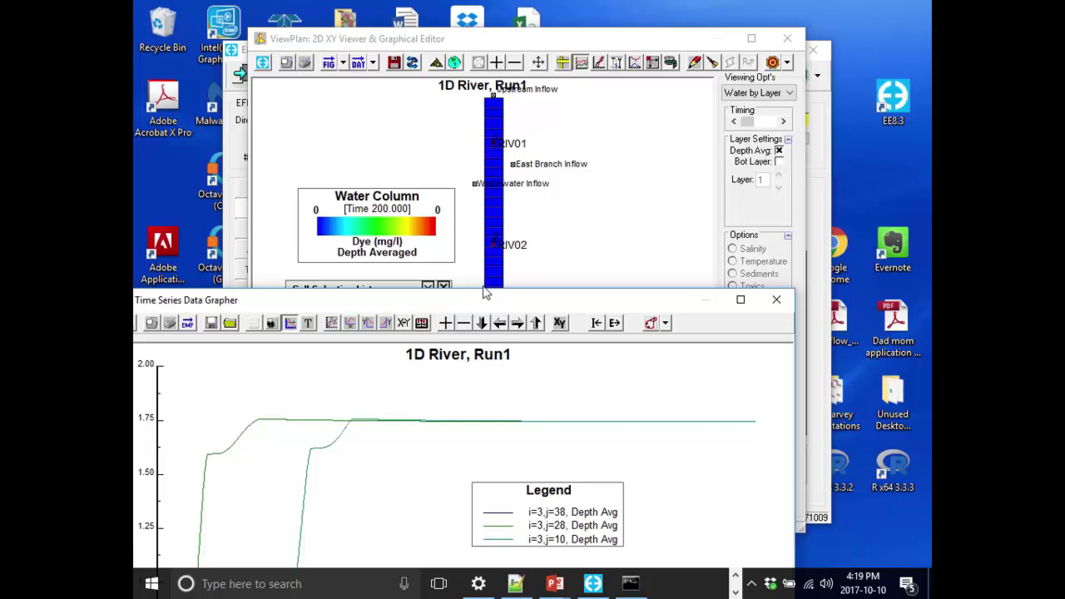
left_click_drag(483, 302, 538, 42)
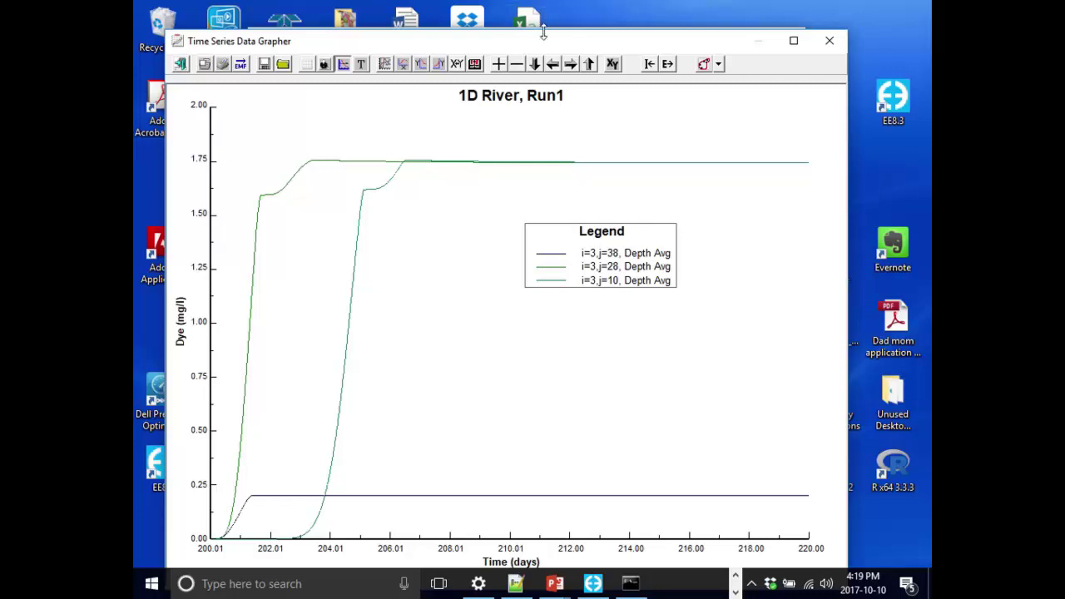
left_click_drag(550, 41, 457, 587)
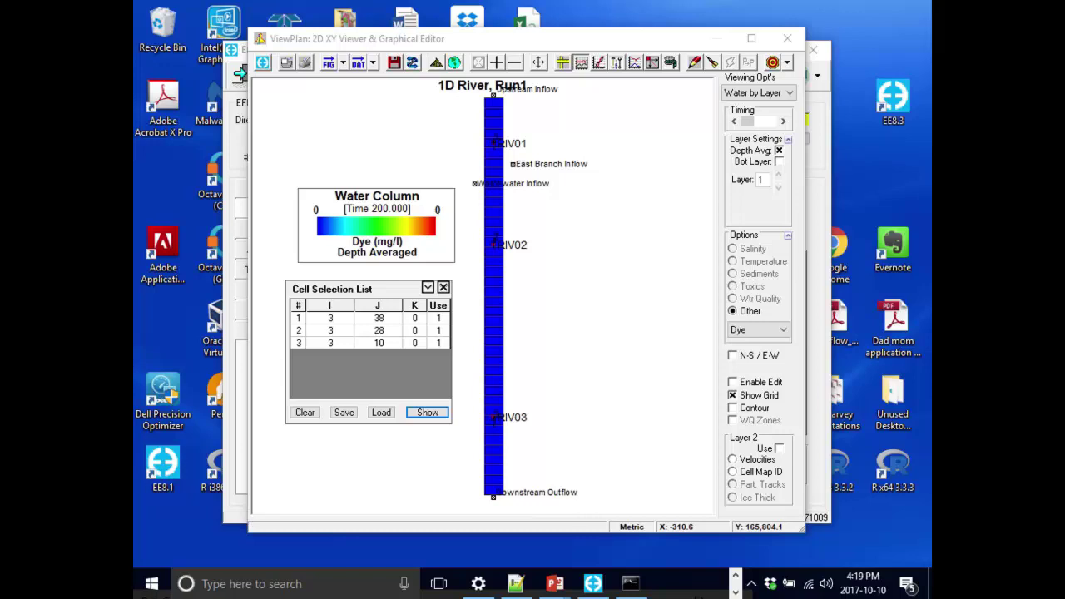
left_click_drag(899, 595, 349, 1)
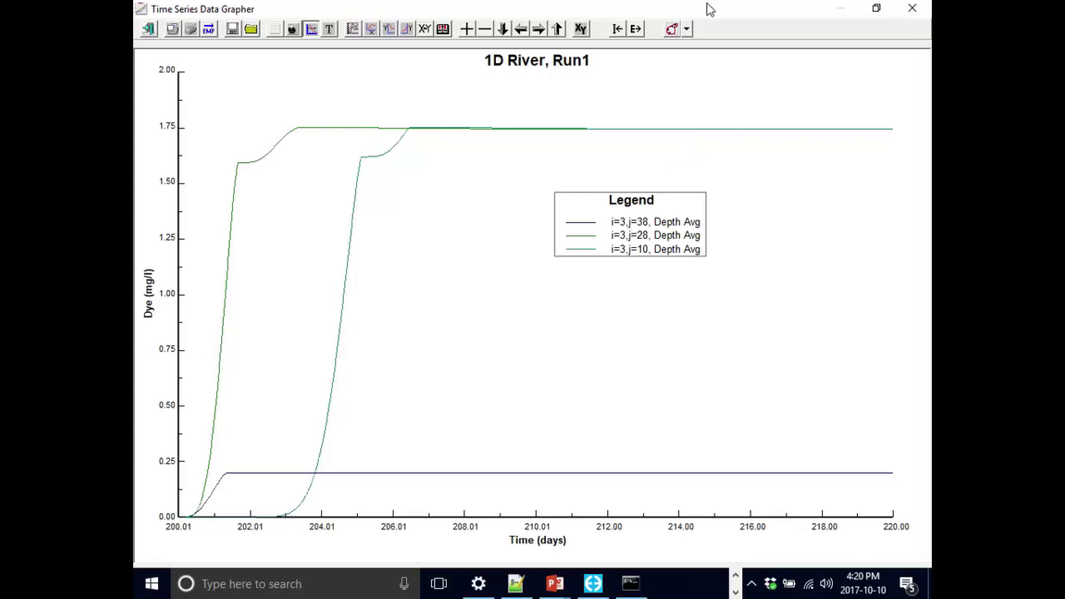
left_click_drag(714, 5, 650, 35)
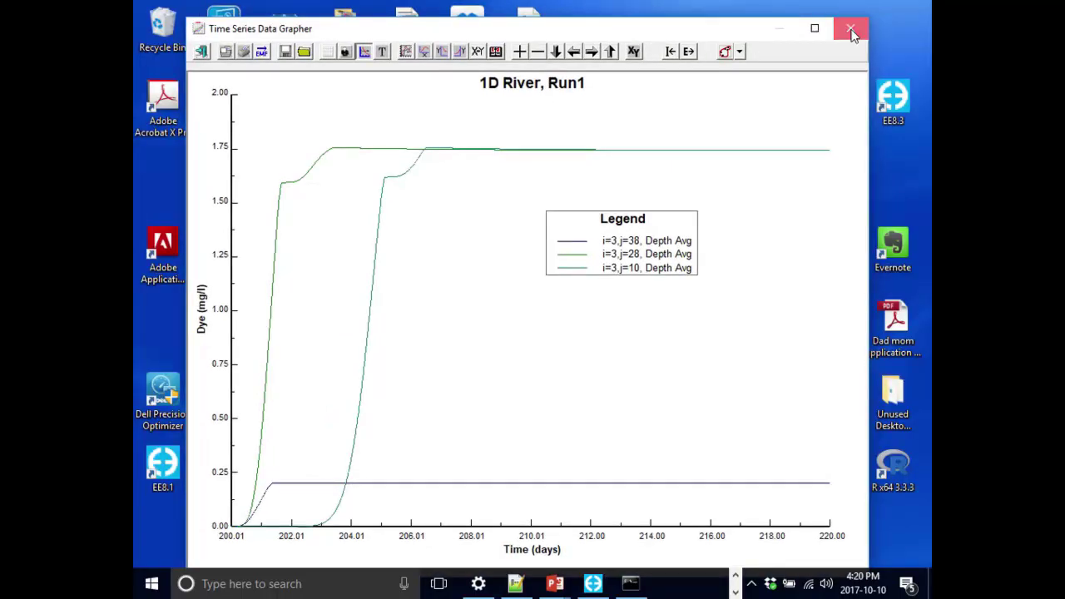
left_click(850, 27)
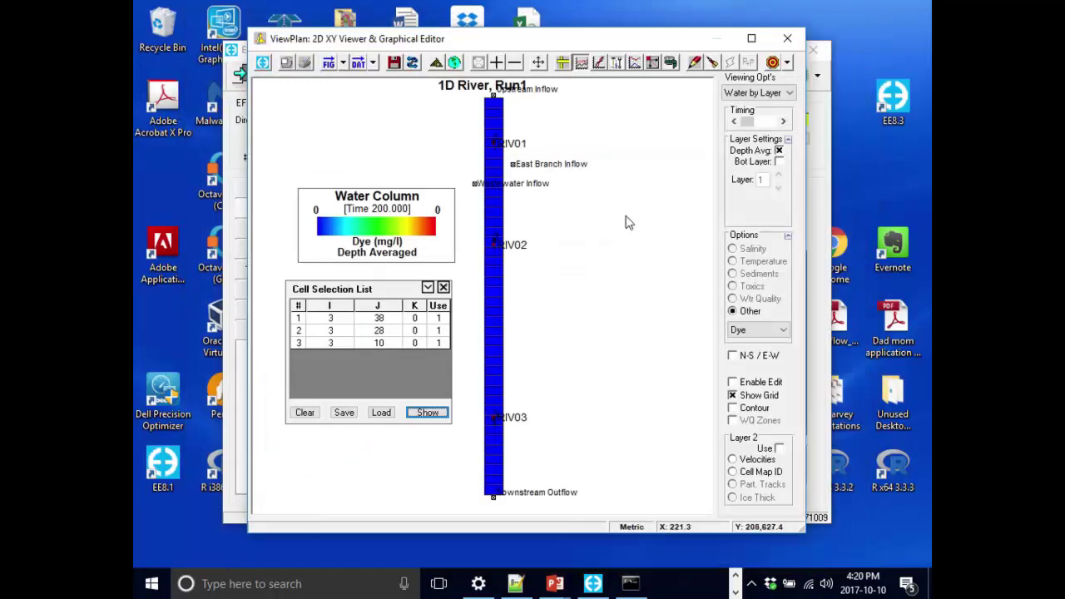
left_click(581, 63)
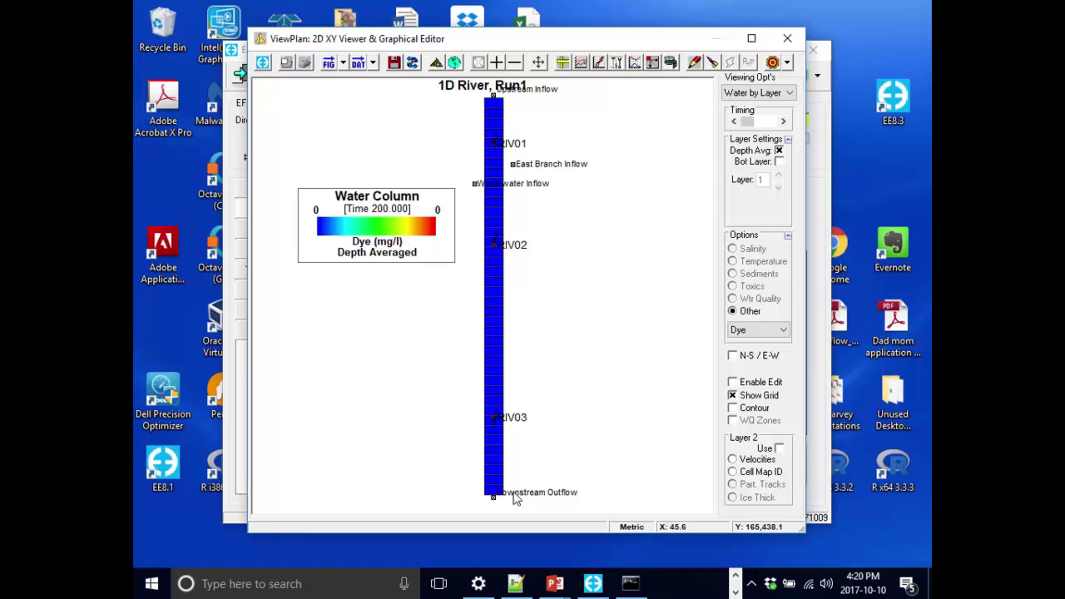
Step: Check the layer options help and plot a longitudinal dye profile along I = 3 using layer 1 for Line 1
left_click(634, 63)
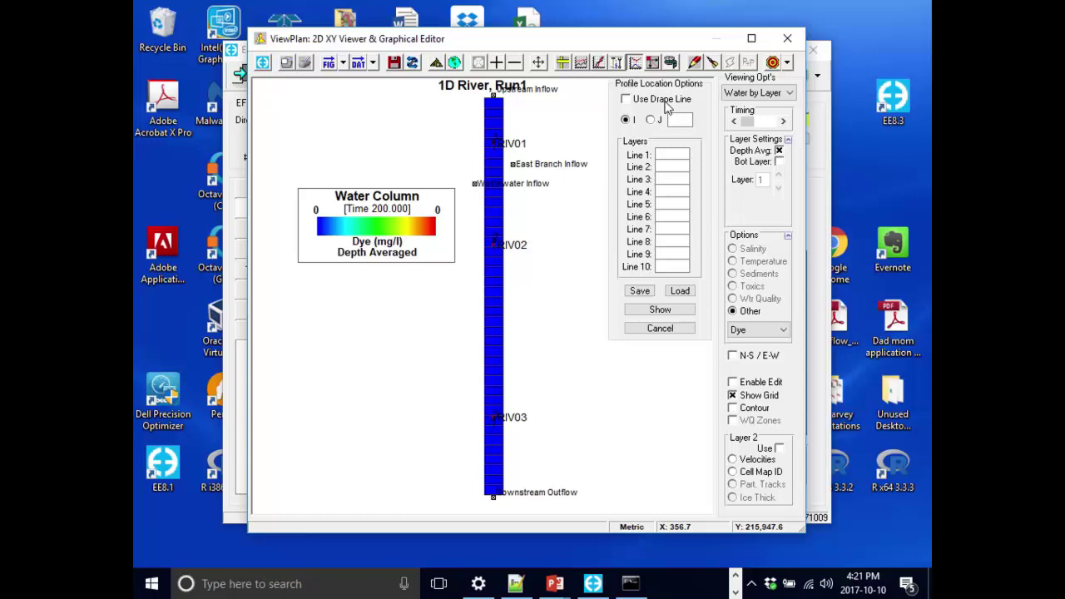
left_click(678, 120)
type("3")
left_click(683, 154)
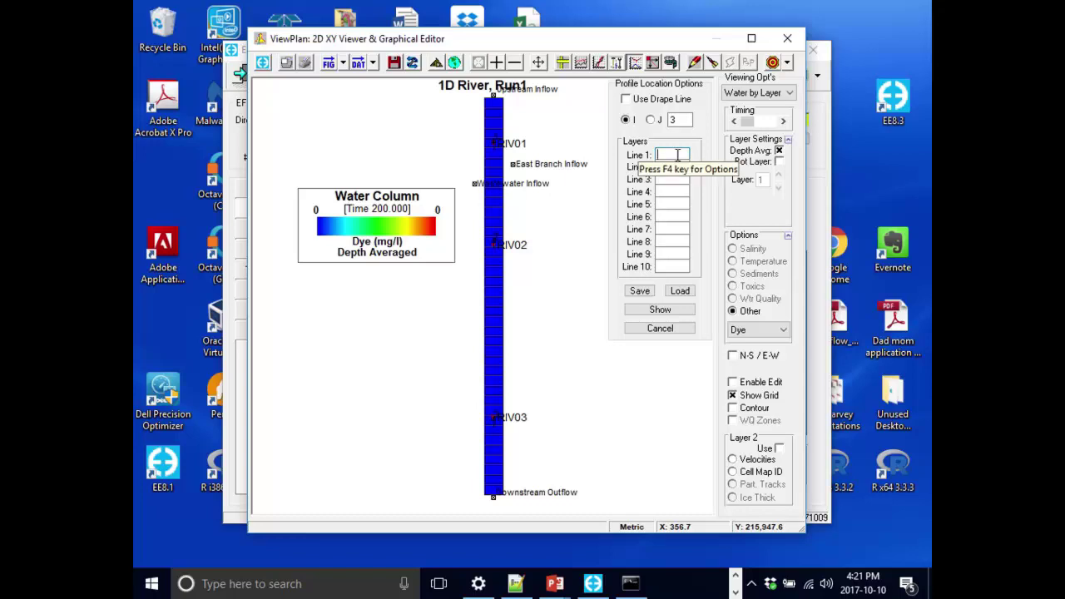
key("F4")
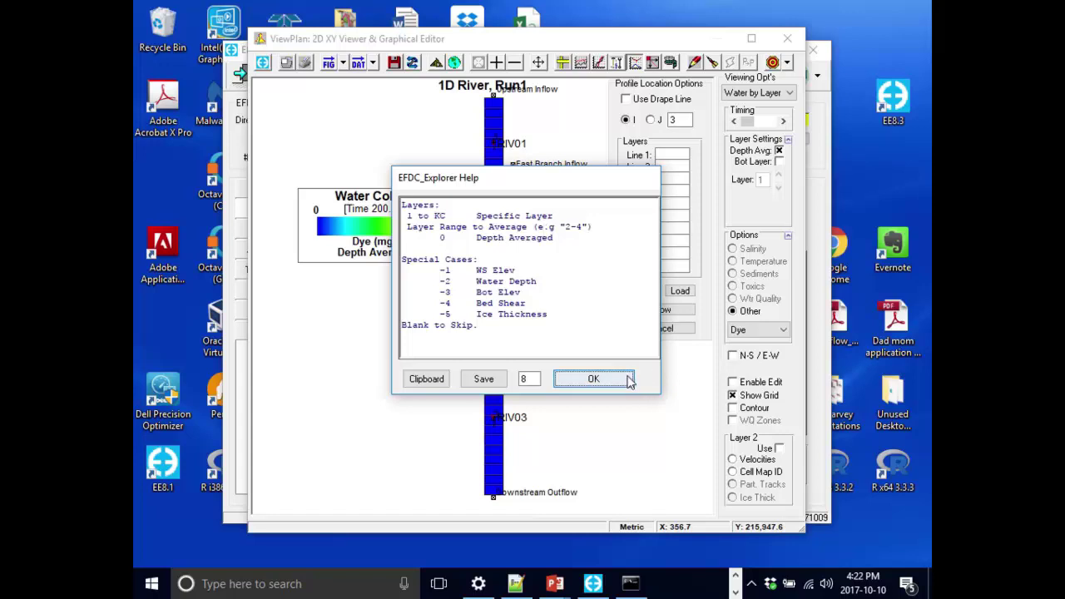
left_click(593, 379)
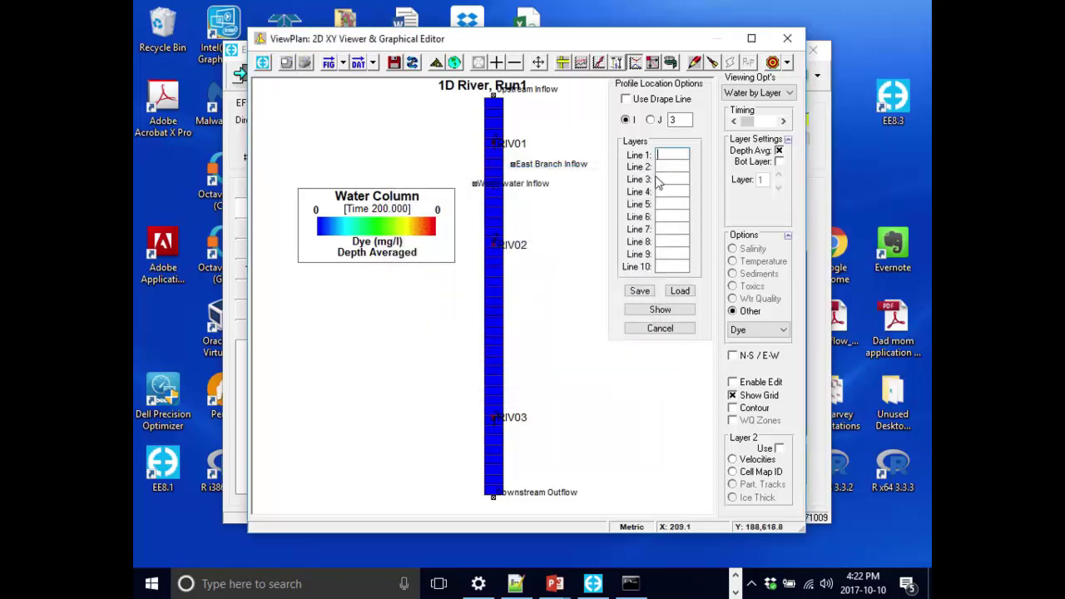
type("1")
left_click(661, 310)
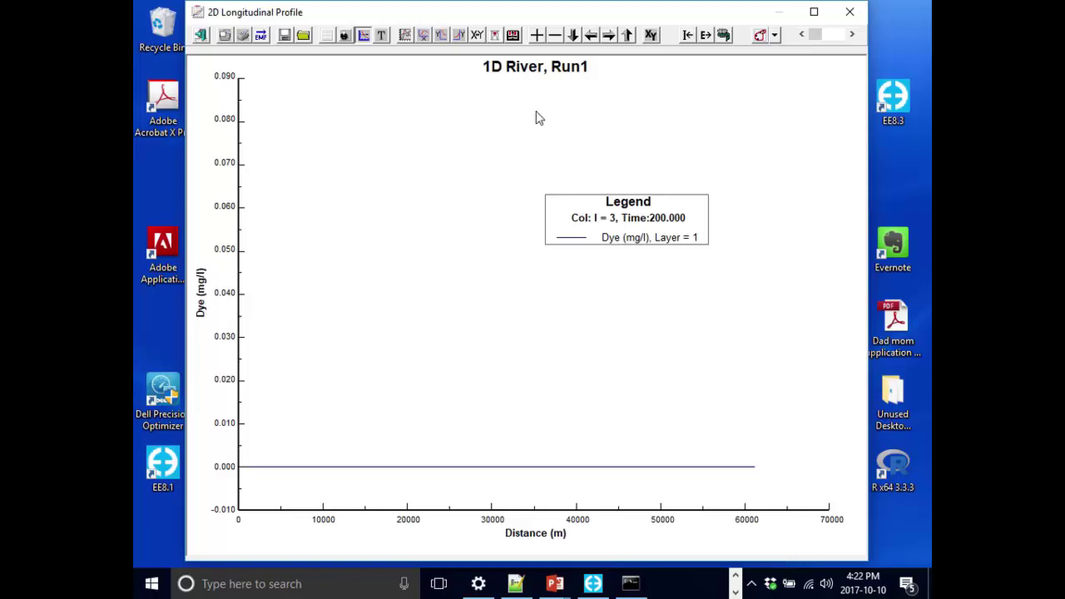
Step: Move the profile legend clear of the curve area and advance the longitudinal dye profile to time 220
left_click_drag(656, 226, 403, 211)
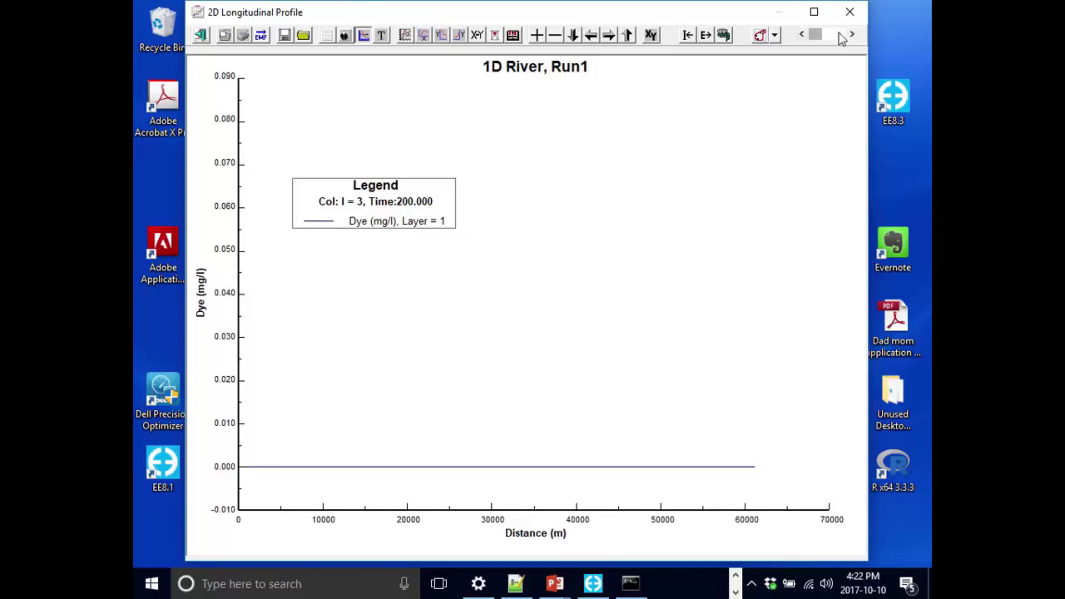
left_click_drag(817, 39, 840, 39)
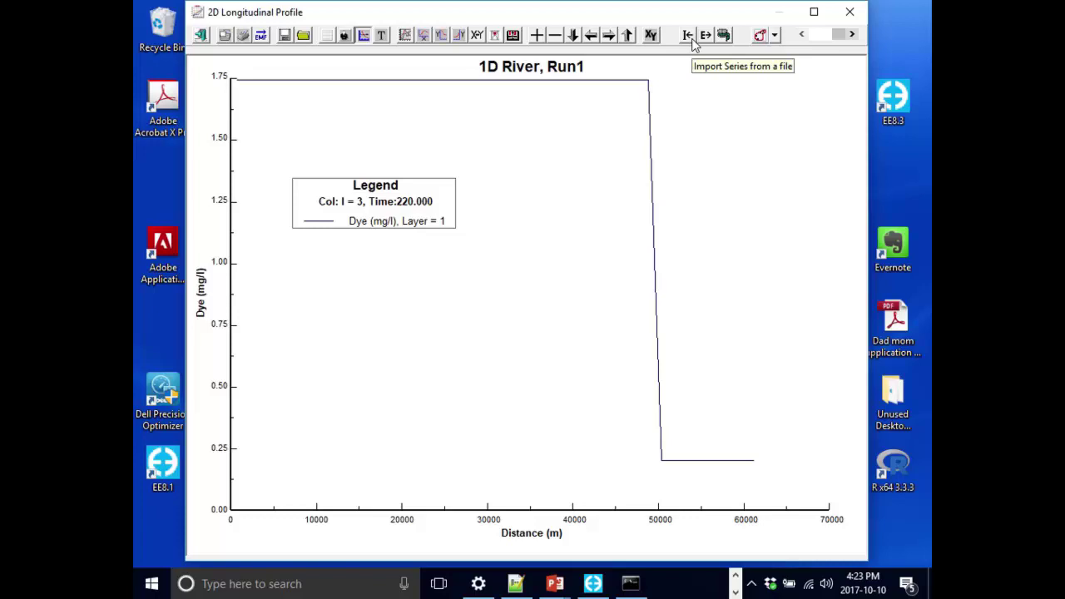
Step: Start importing a data series from file into the longitudinal profile and browse to the Distribution folder of 2017-10-10 Edmonds
left_click(692, 40)
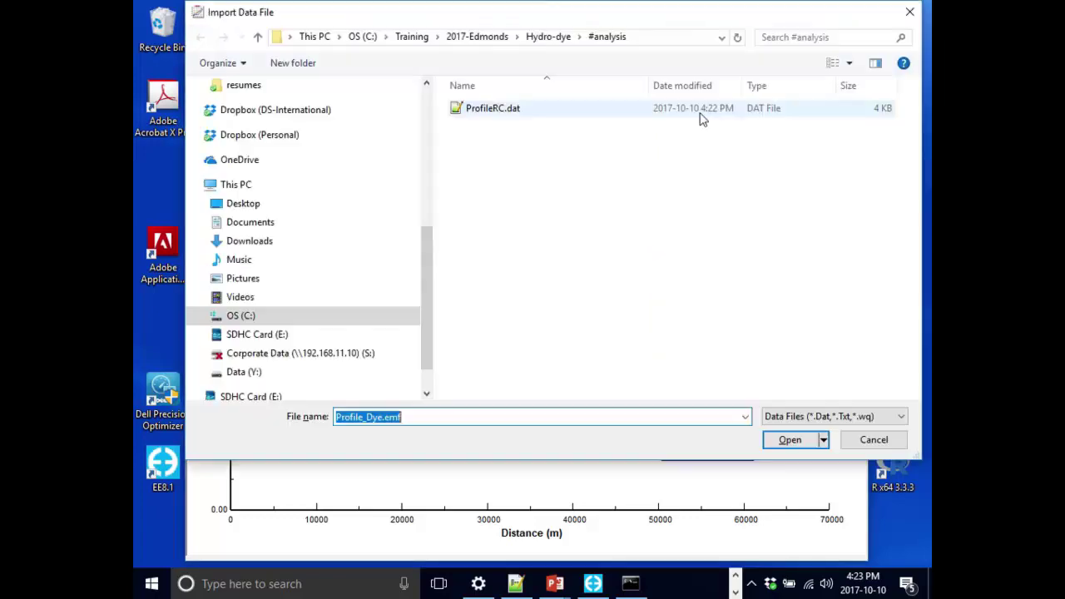
left_click_drag(571, 19, 542, 39)
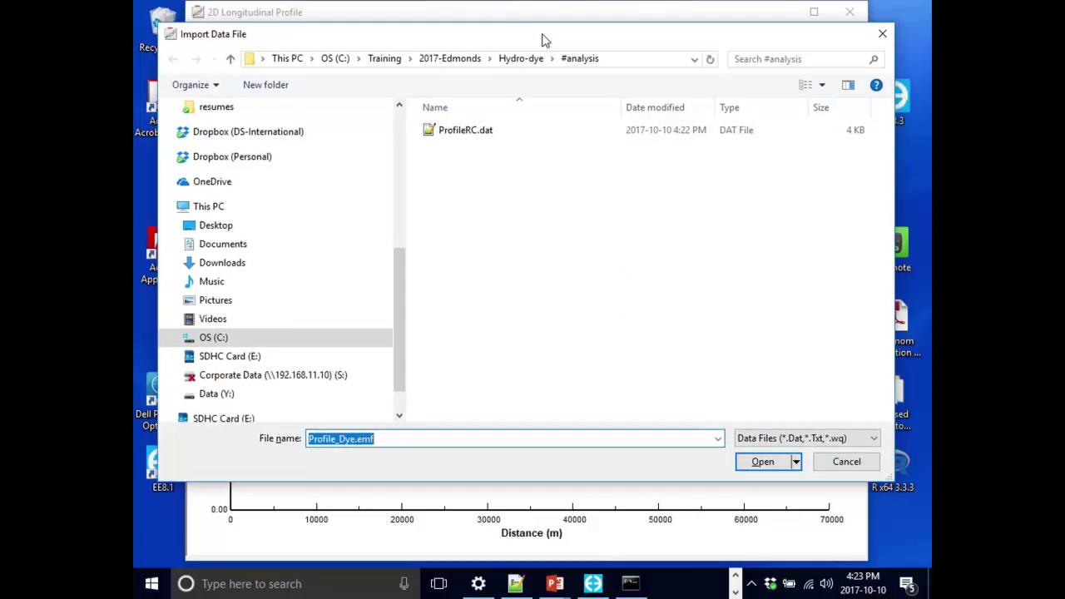
scroll(348, 175, "up", 3)
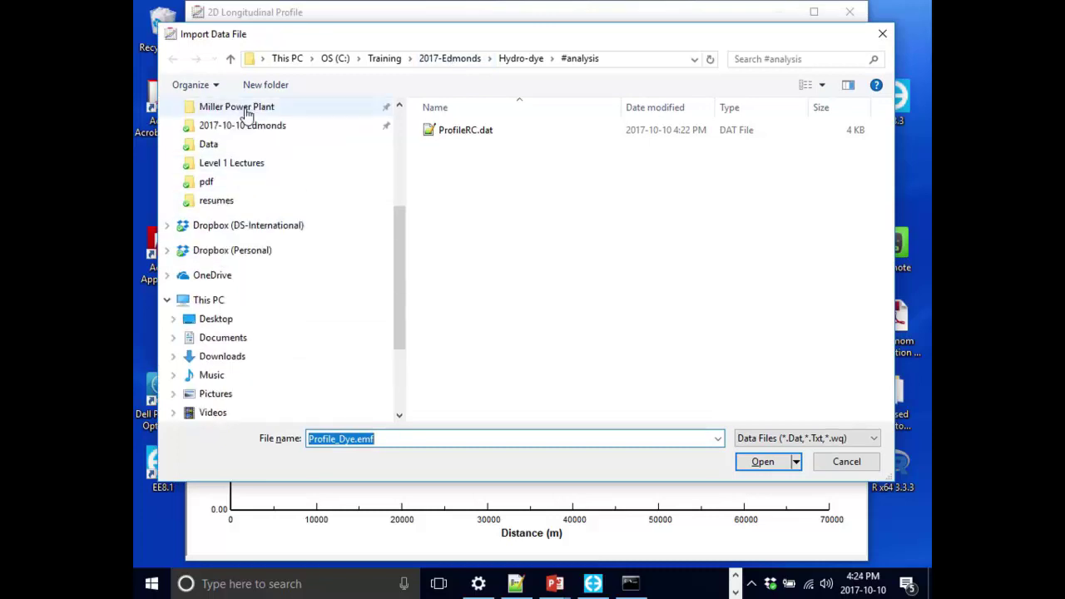
left_click(247, 125)
left_click(495, 133)
double_click(495, 138)
double_click(496, 139)
left_click(489, 58)
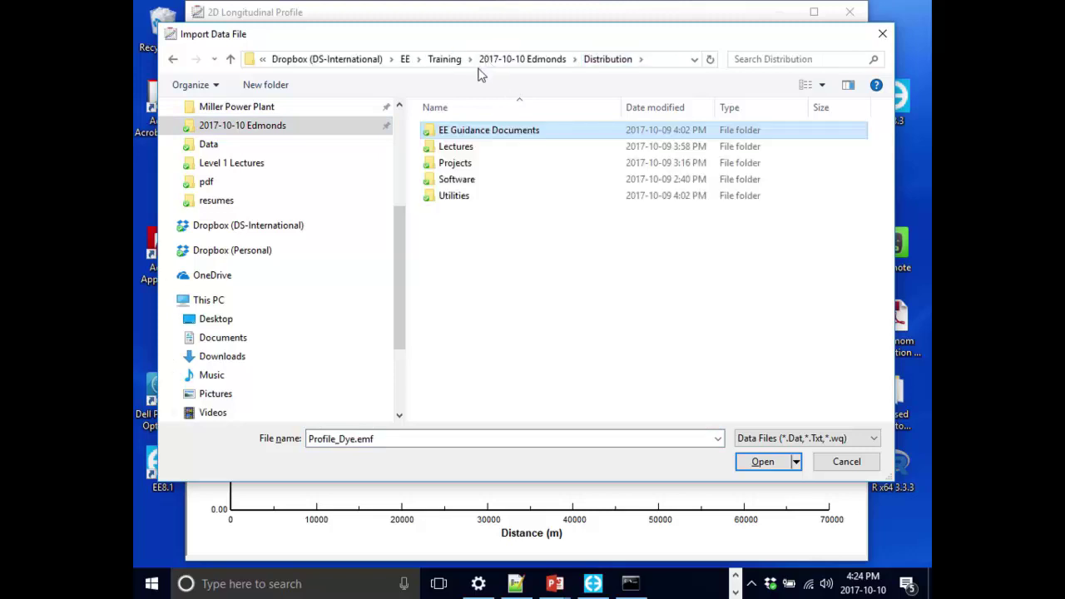
Step: Open DyeCX_T218_readMe.dat from the Data folder of the 1D River project as the series to import
double_click(458, 164)
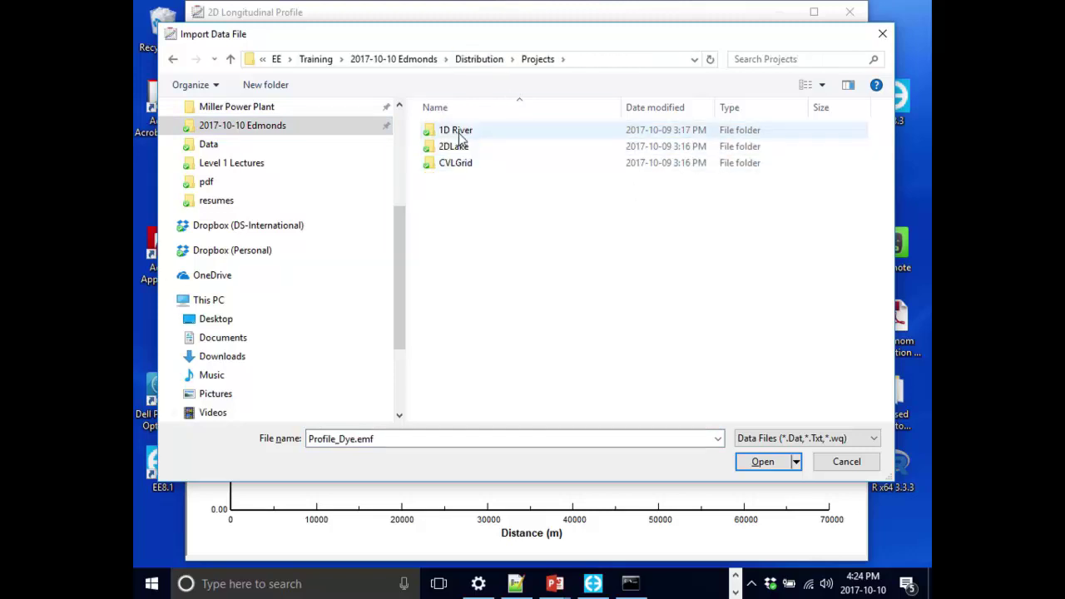
double_click(459, 133)
double_click(460, 133)
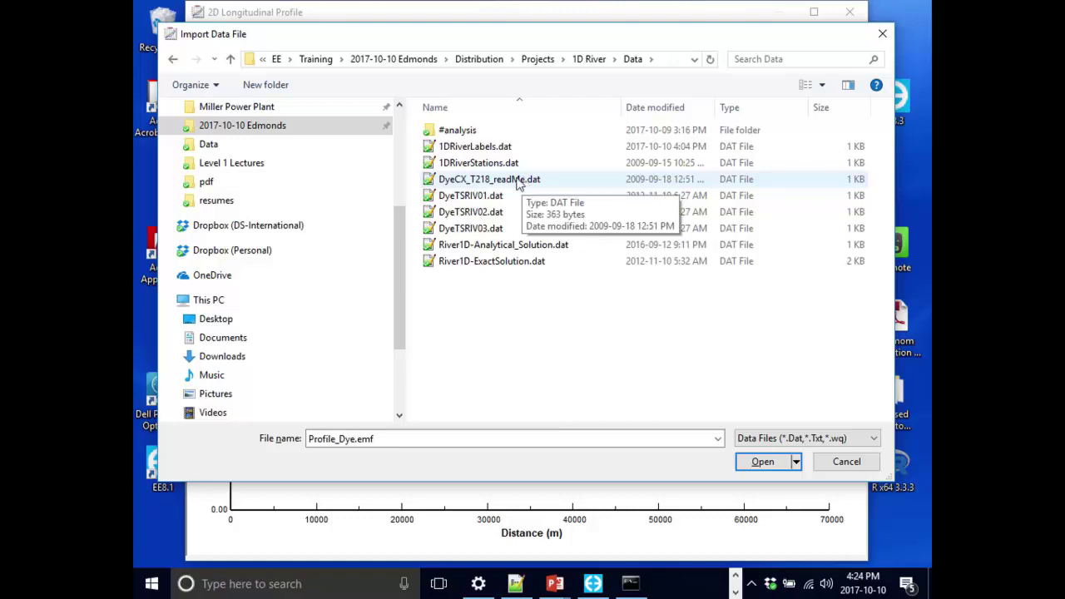
left_click(518, 183)
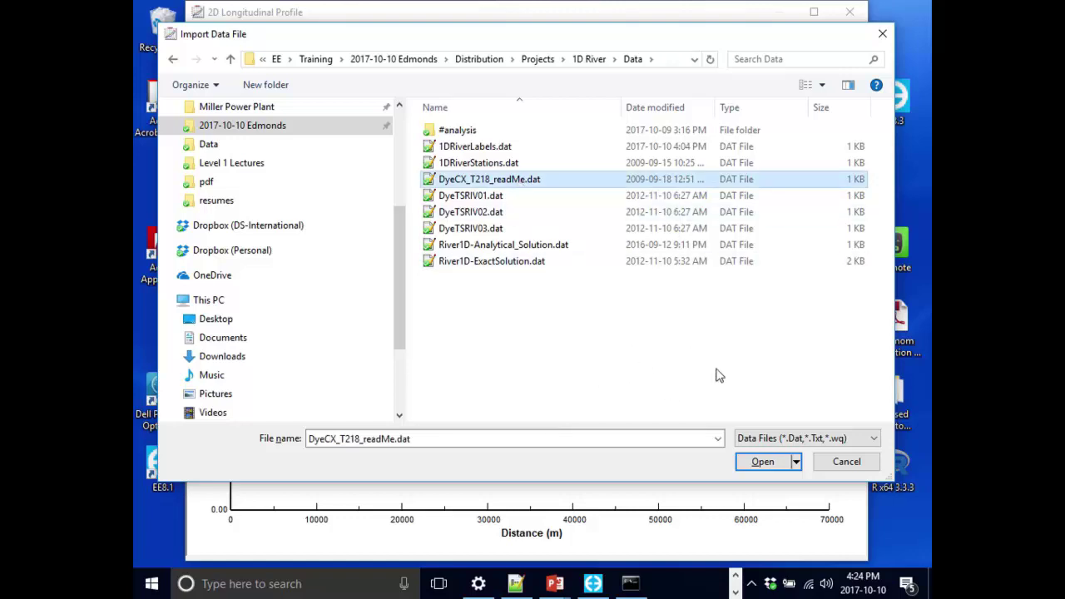
left_click(761, 463)
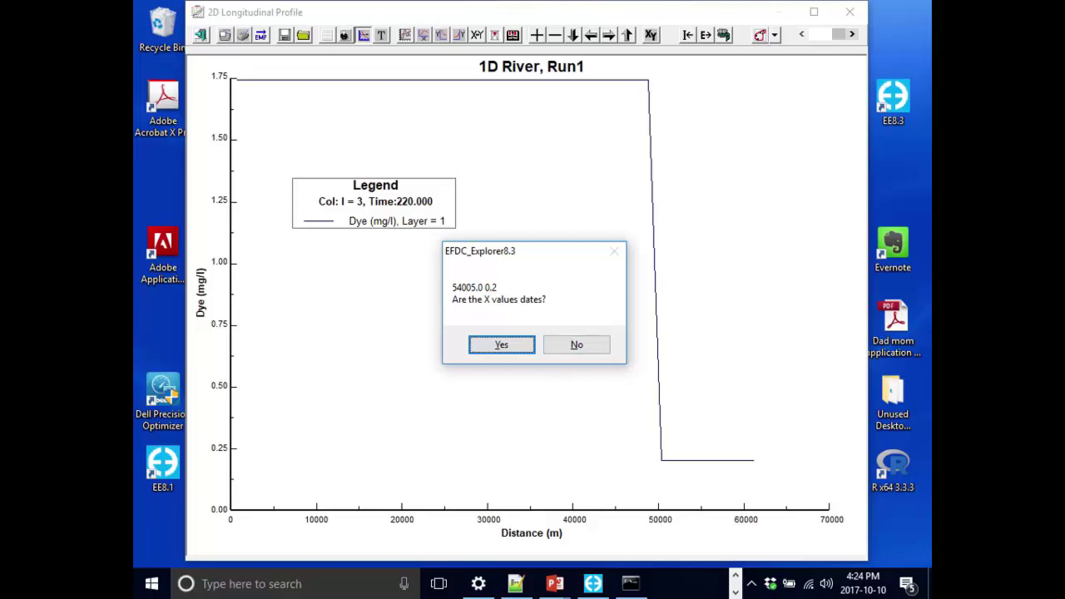
Step: Switch to File Explorer, open DyeCX_T218_readMe.dat in Notepad++, examine its distance and dye columns, and return to the pending import
key("alt+Tab")
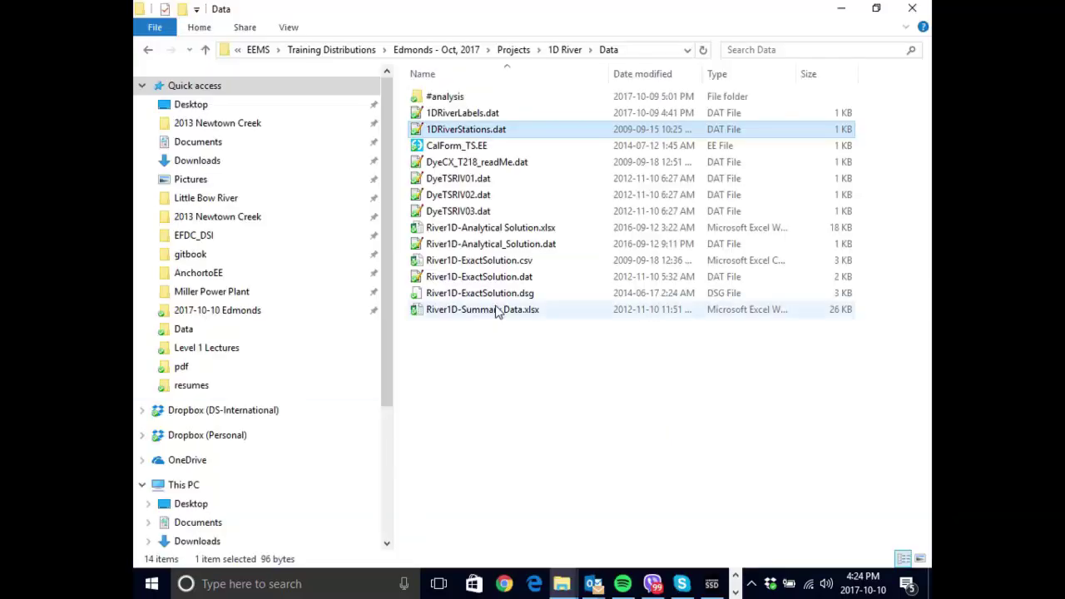
double_click(490, 161)
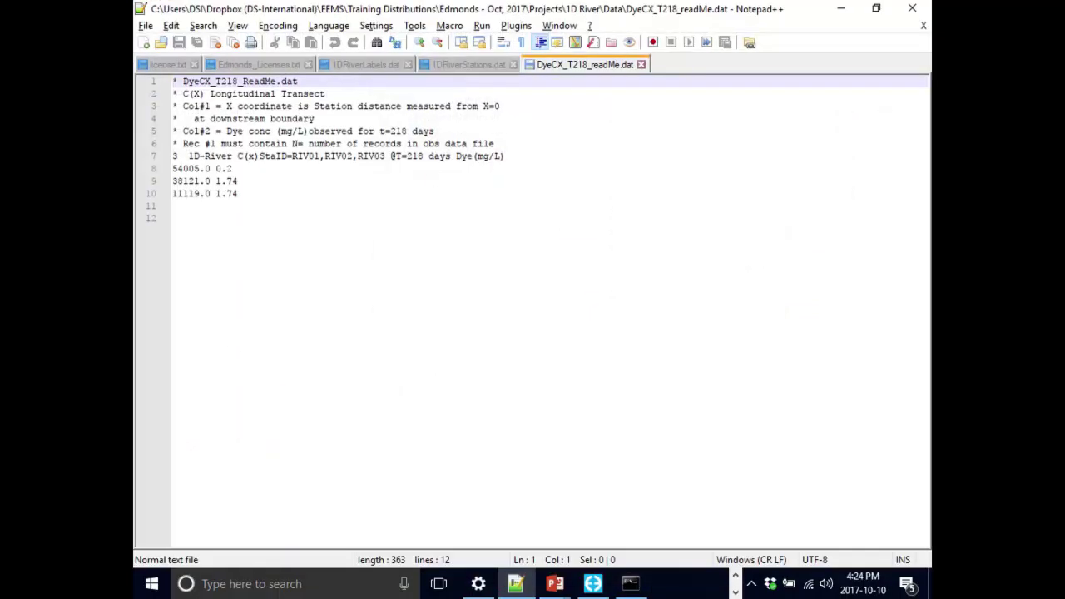
left_click(243, 169)
left_click(244, 194)
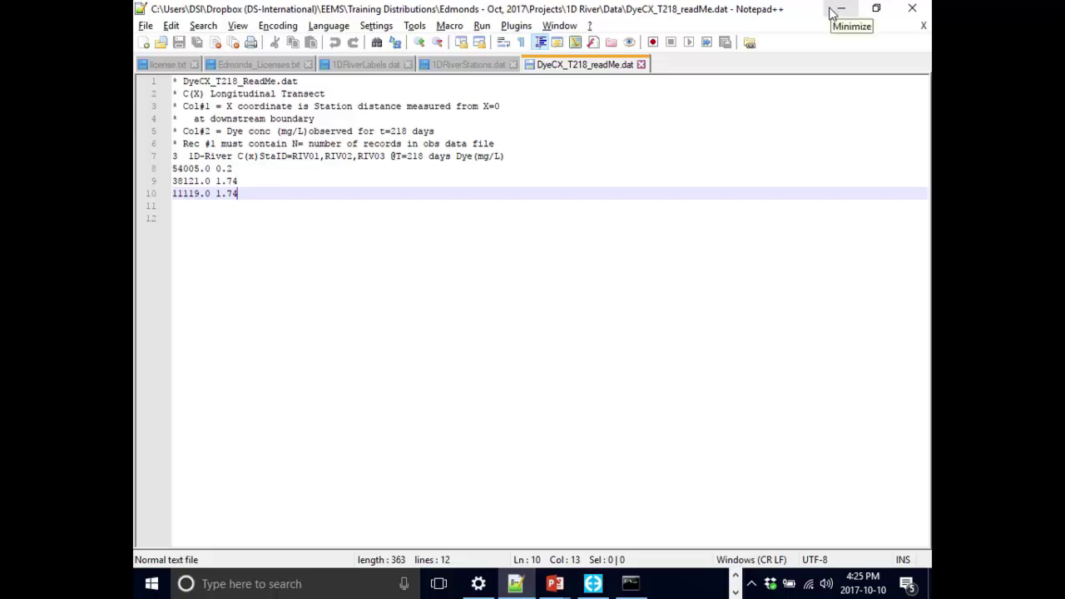
left_click(833, 12)
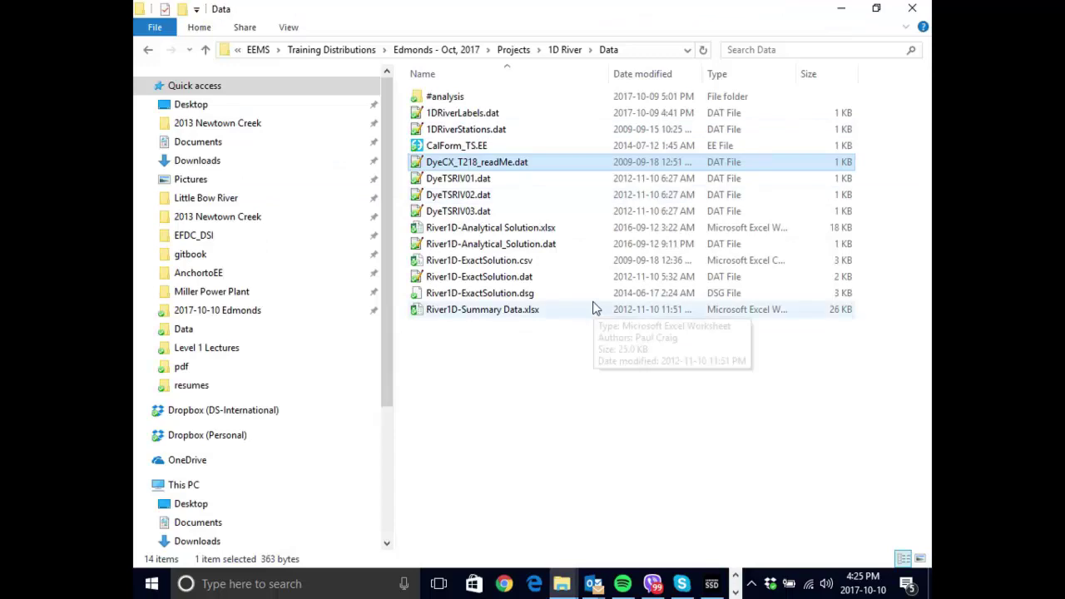
left_click(842, 8)
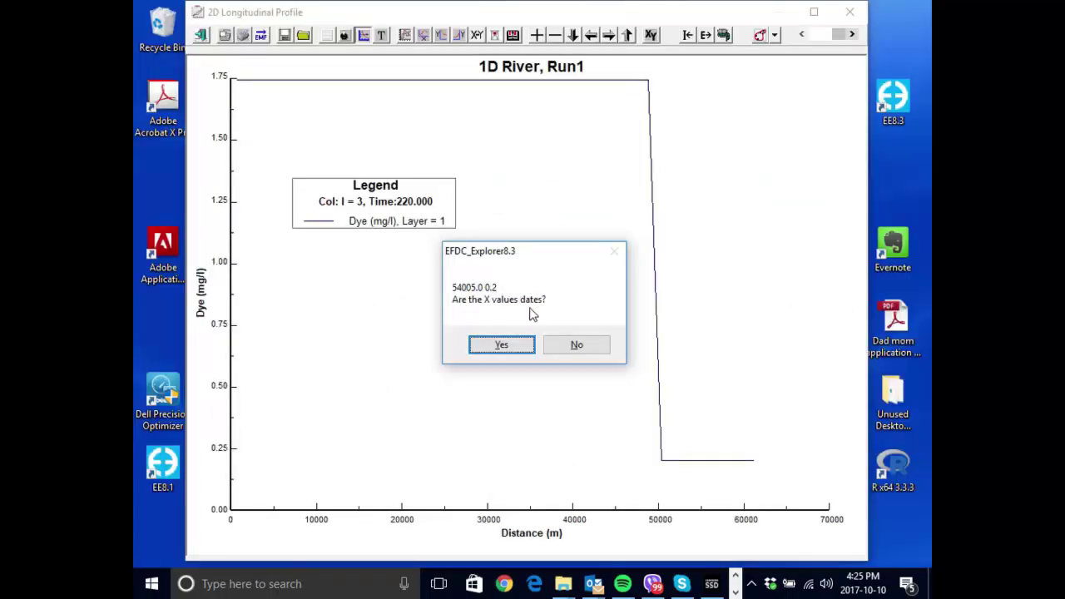
Step: Import the data with X values not treated as dates into series index 11, and move the legend below the upper part of the curves
left_click(587, 347)
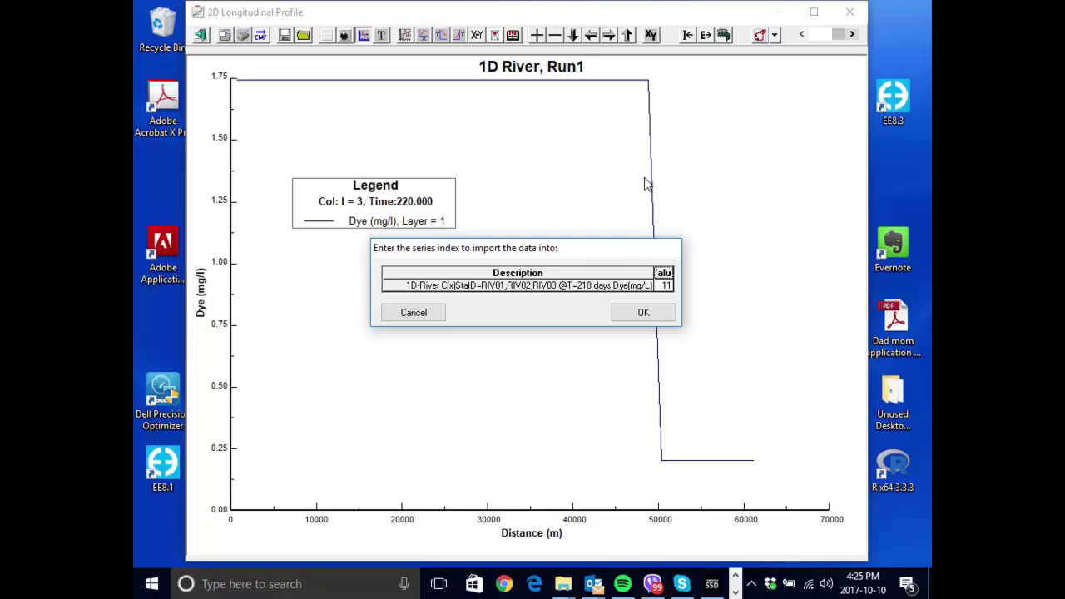
left_click(665, 287)
left_click(652, 311)
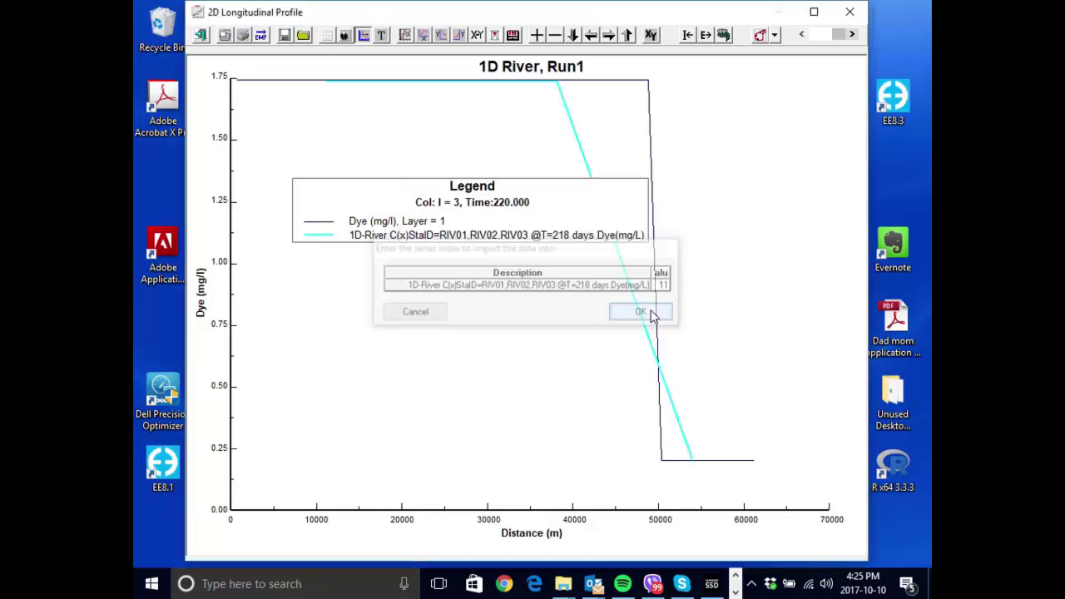
left_click_drag(611, 227, 576, 306)
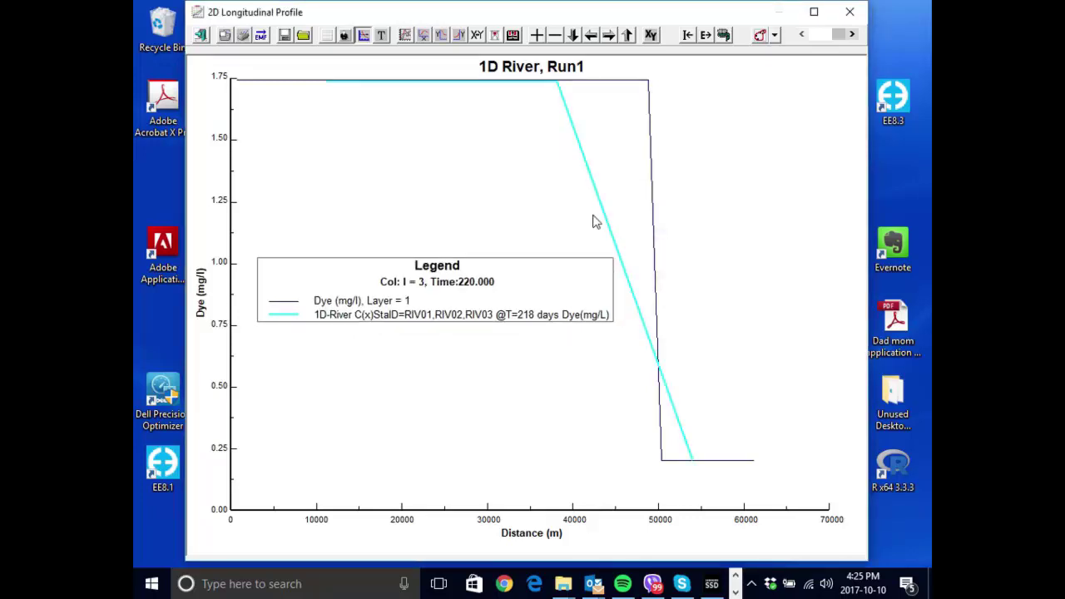
left_click_drag(478, 304, 476, 328)
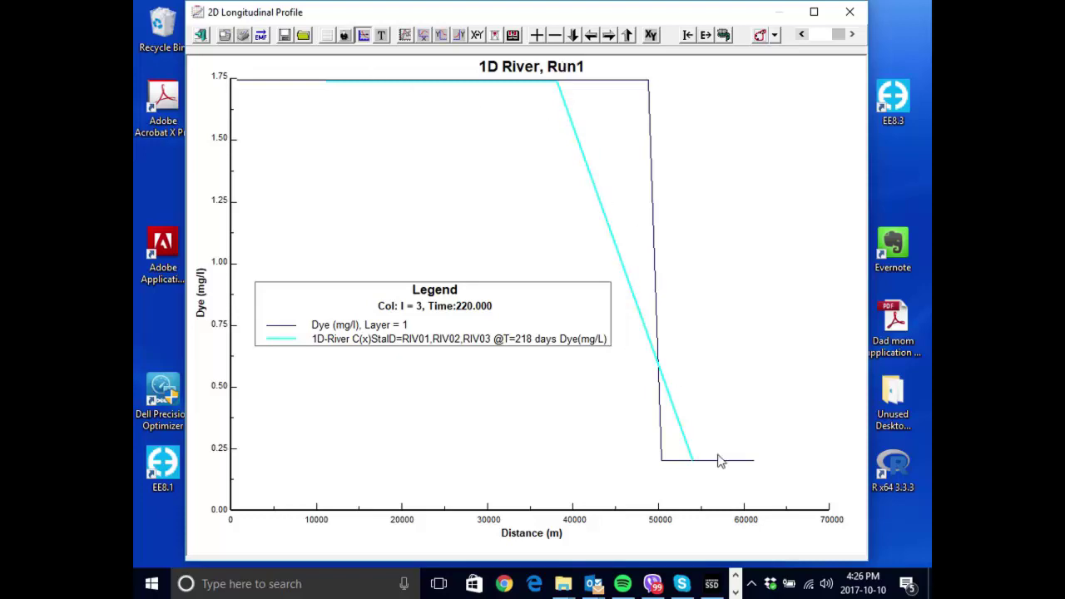
left_click_drag(414, 324, 413, 310)
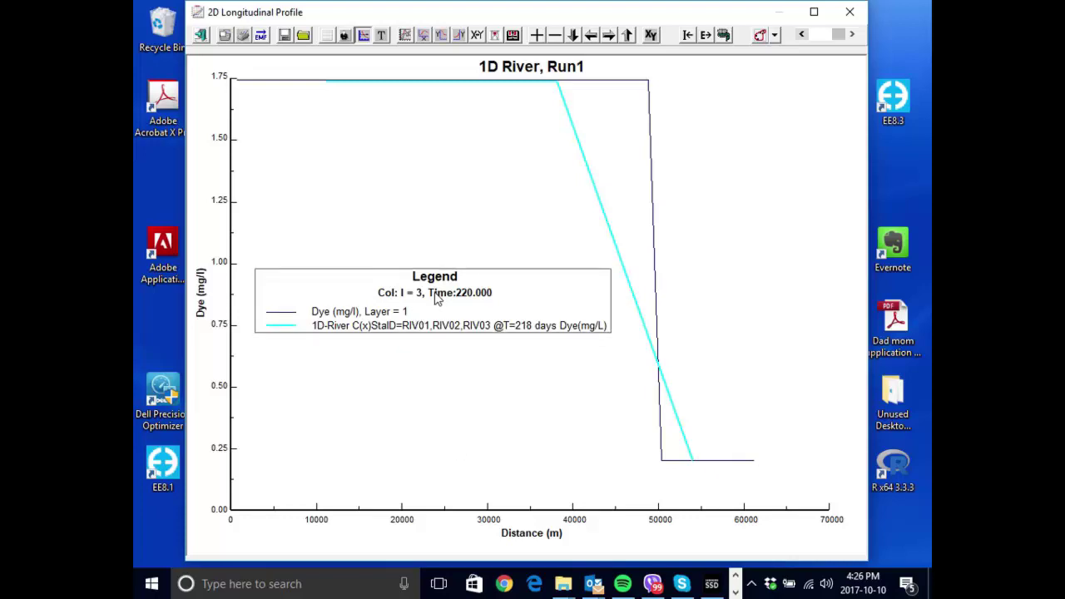
Step: Open the line options from the legend and check the line information of the dye profile and the two depth-averaged series
double_click(439, 299)
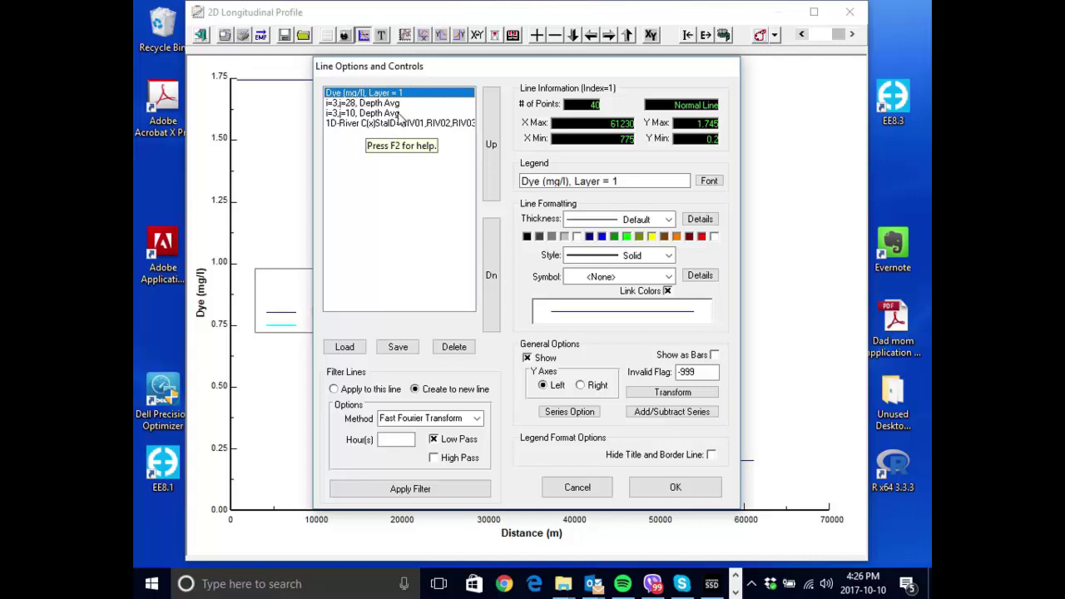
left_click(401, 103)
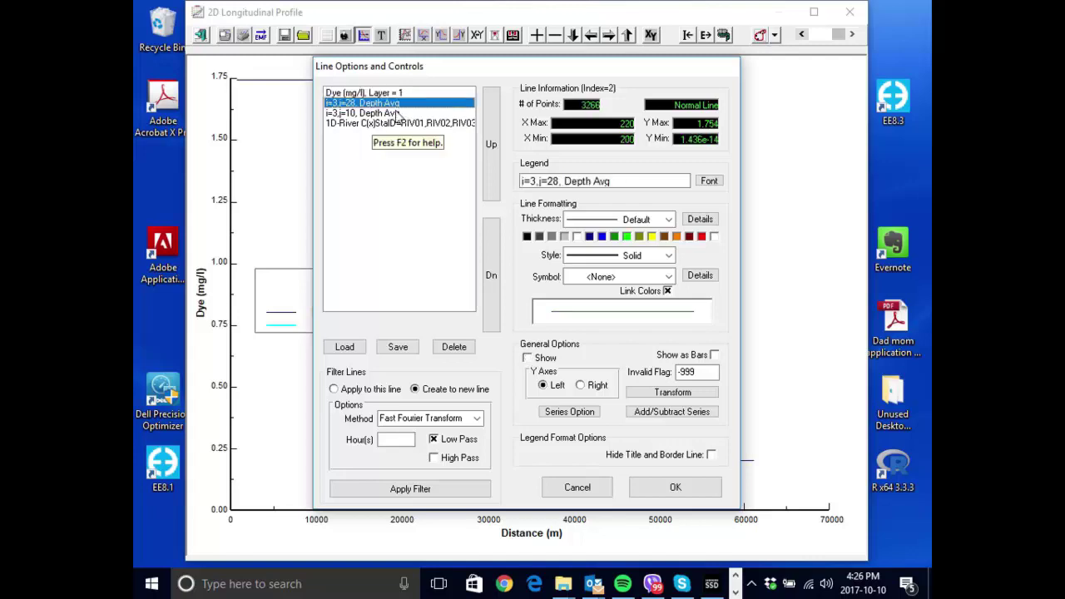
left_click(397, 114)
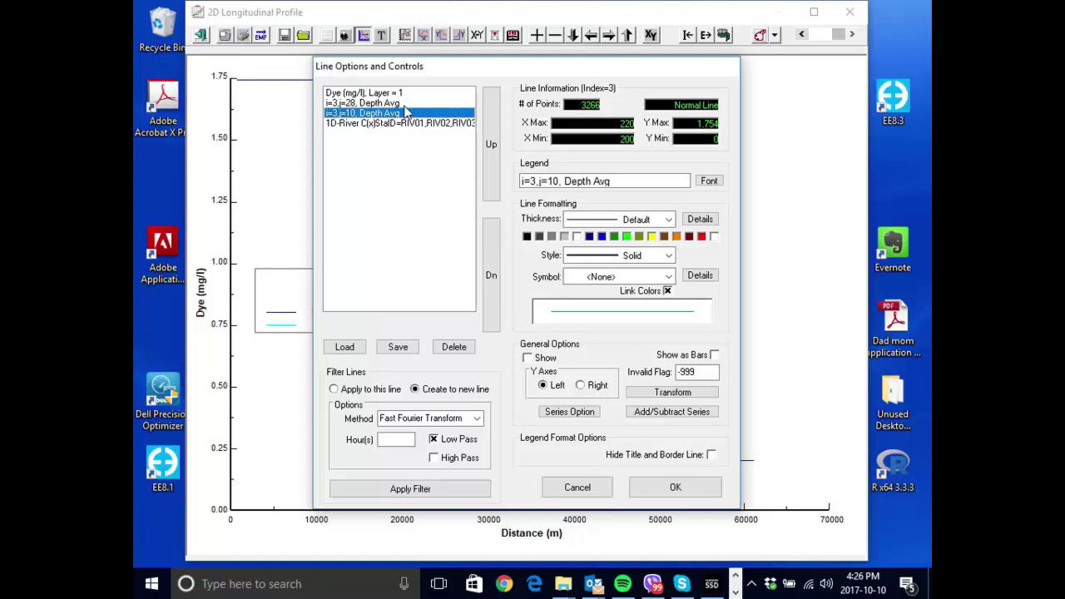
left_click(405, 103)
left_click(405, 92)
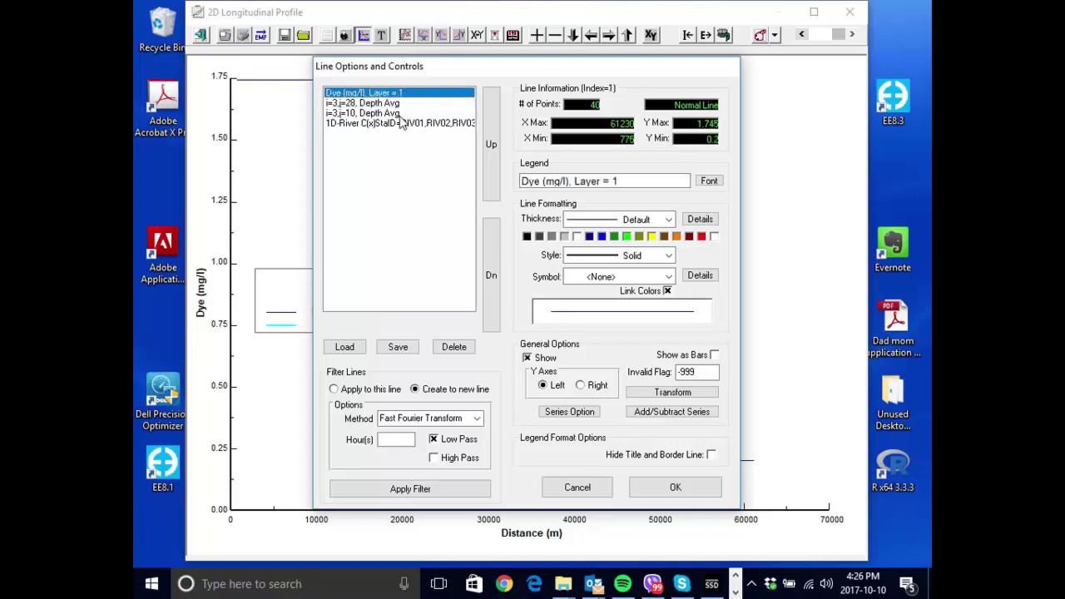
Step: Format the imported RIV01, RIV02, RIV03 series as orange Square (Filled) symbols with No Line and apply the settings
left_click(372, 125)
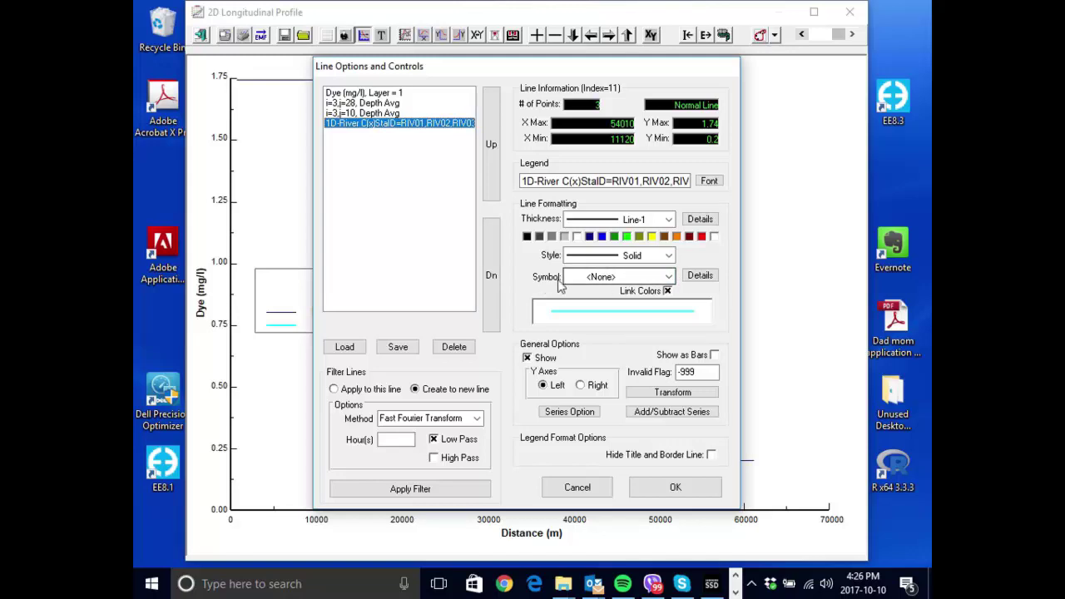
left_click(669, 277)
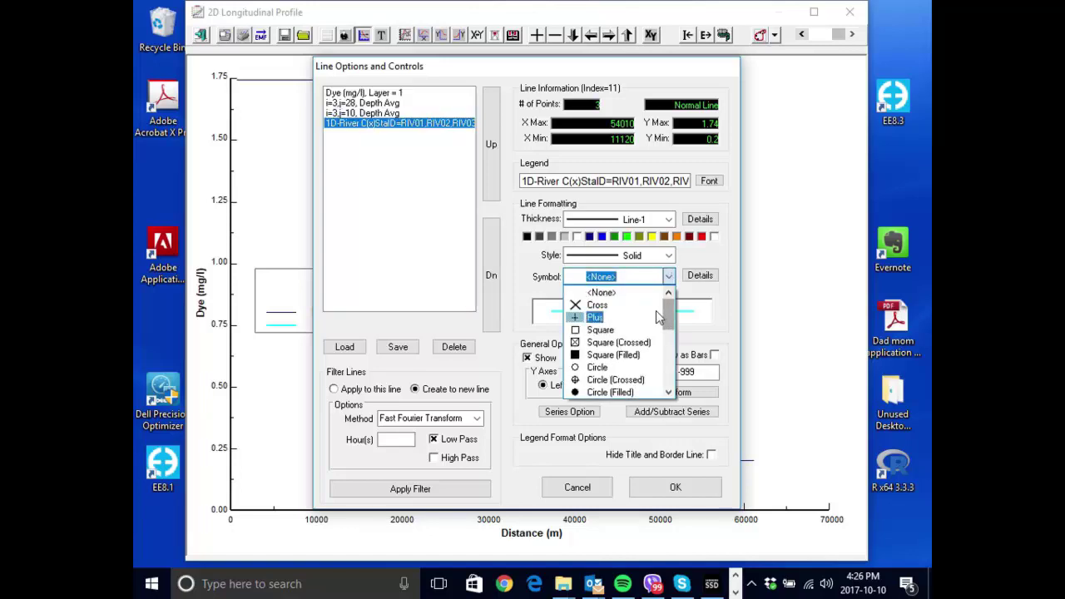
left_click(633, 356)
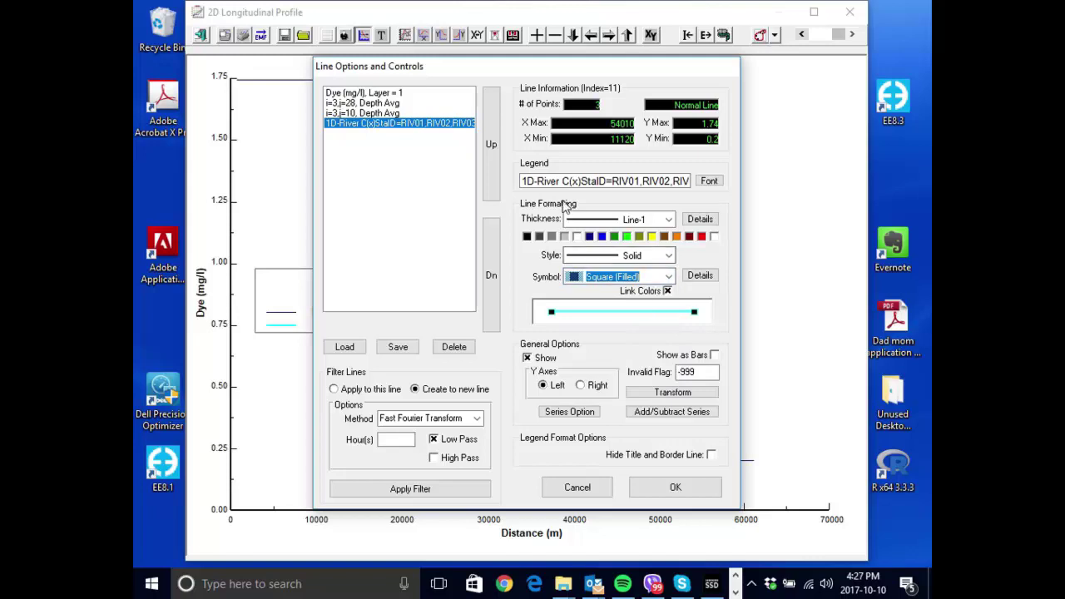
left_click(670, 219)
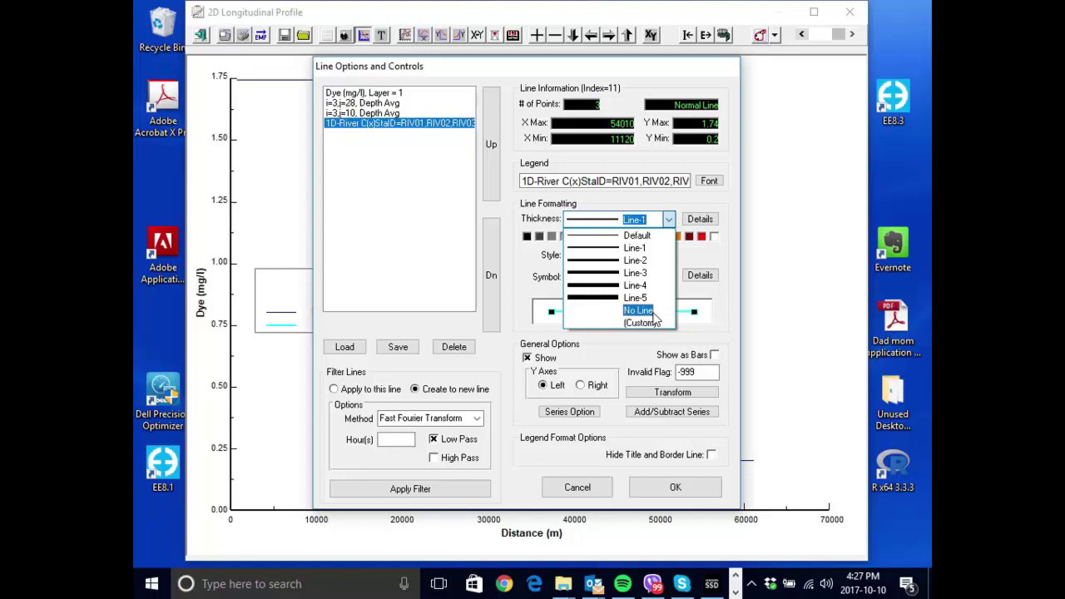
left_click(654, 312)
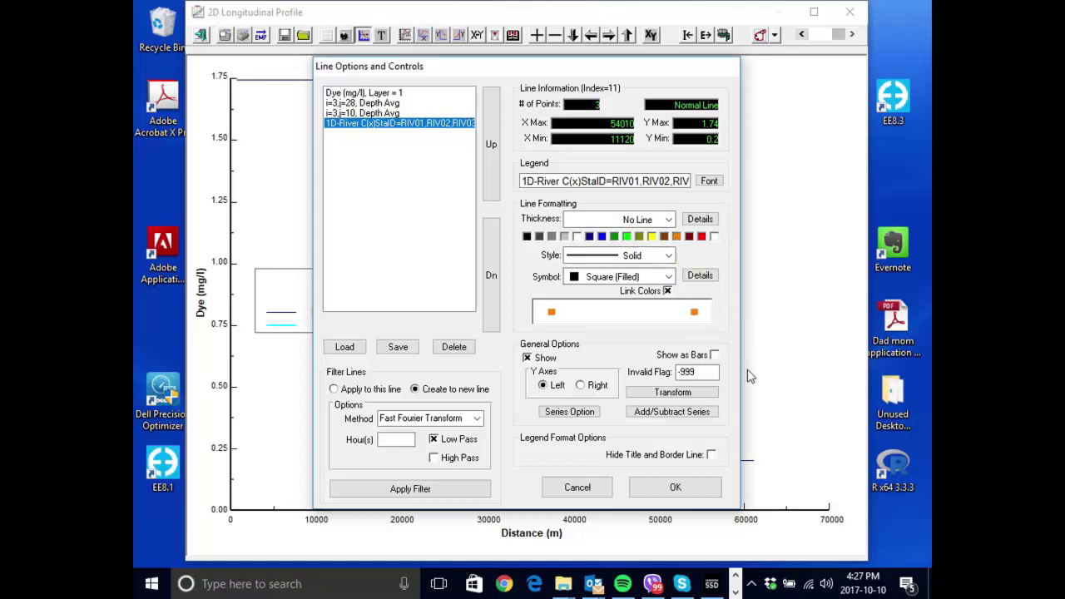
left_click(675, 489)
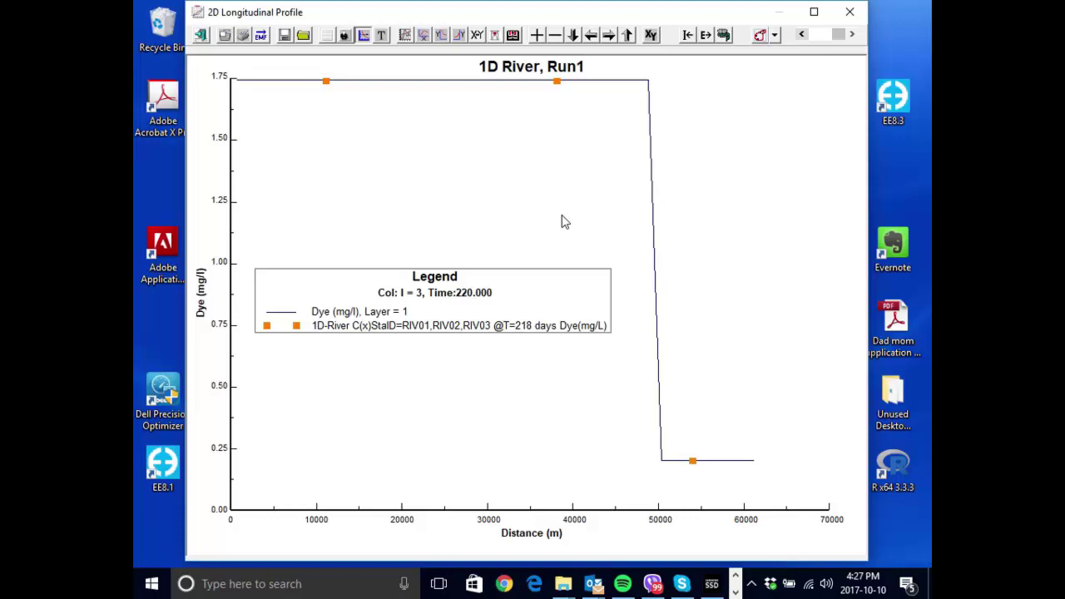
Step: Move the legend up beneath the flat part of the dye curve and export the plot as the metafile Profile_Dye_(T220.000).emf
left_click_drag(430, 293, 440, 164)
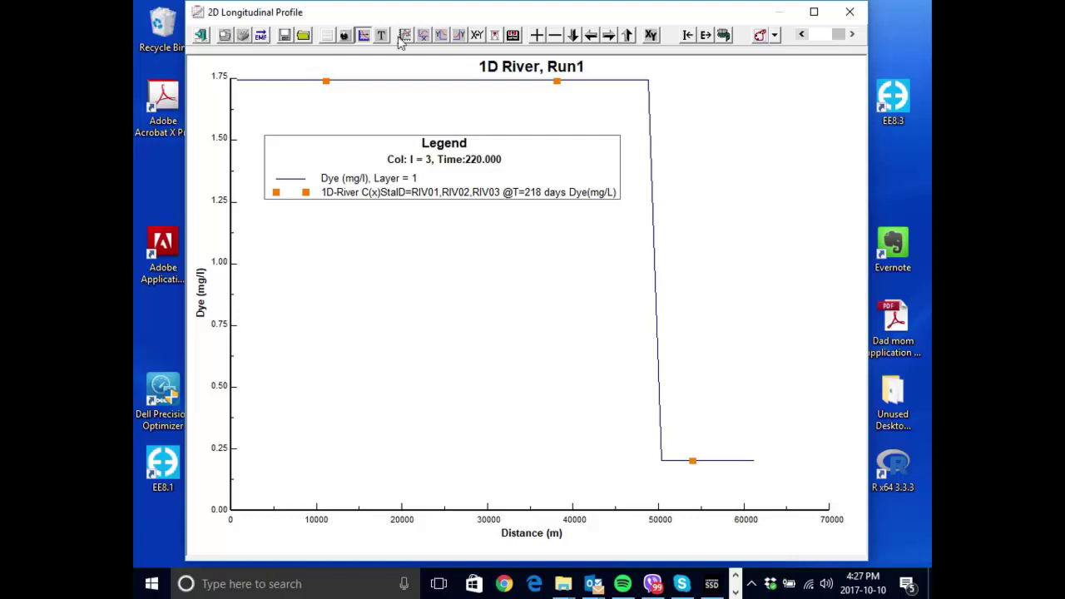
left_click(261, 36)
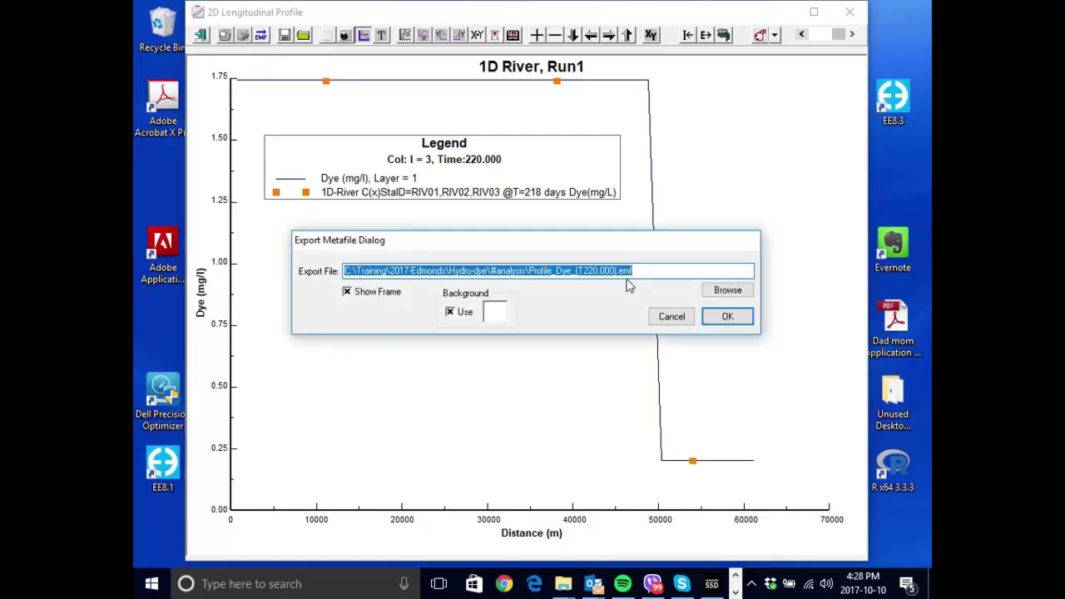
left_click_drag(647, 248, 643, 293)
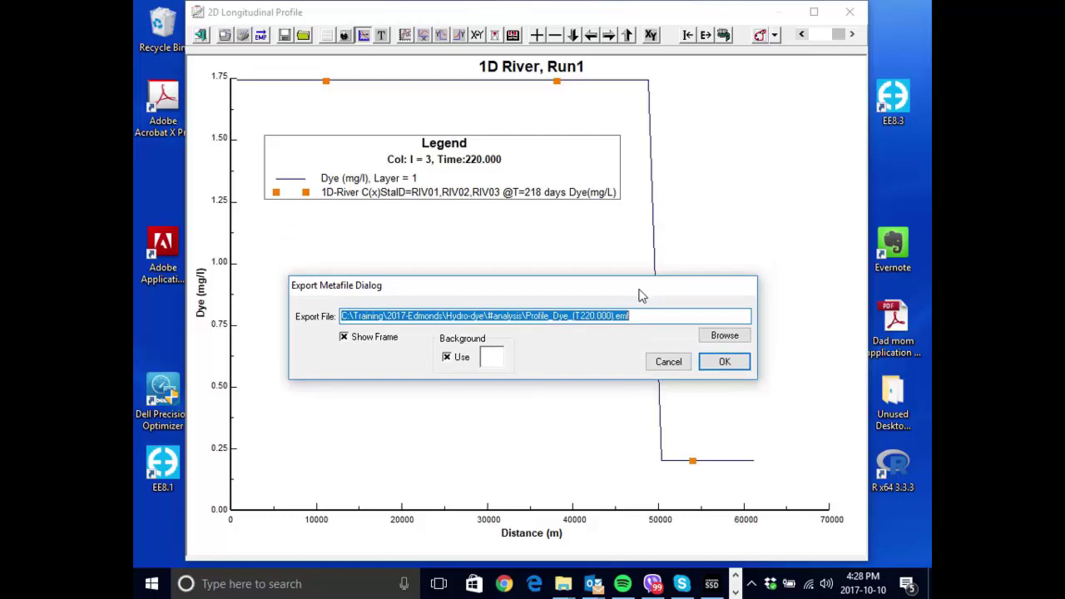
left_click(638, 318)
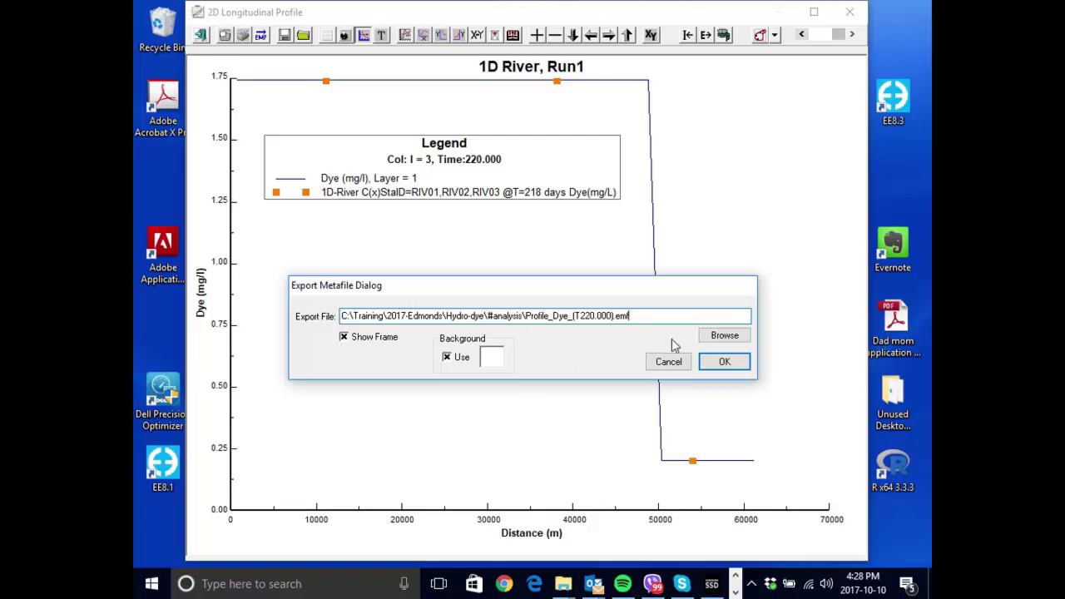
left_click(729, 364)
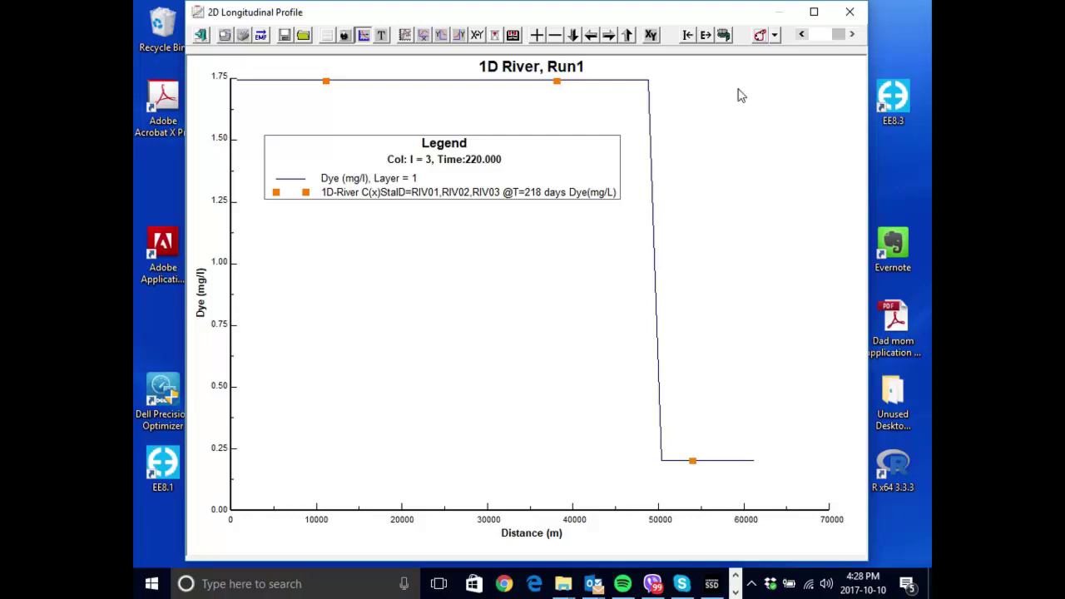
Step: Close the longitudinal profile plot and the plan view of the river model
left_click(841, 21)
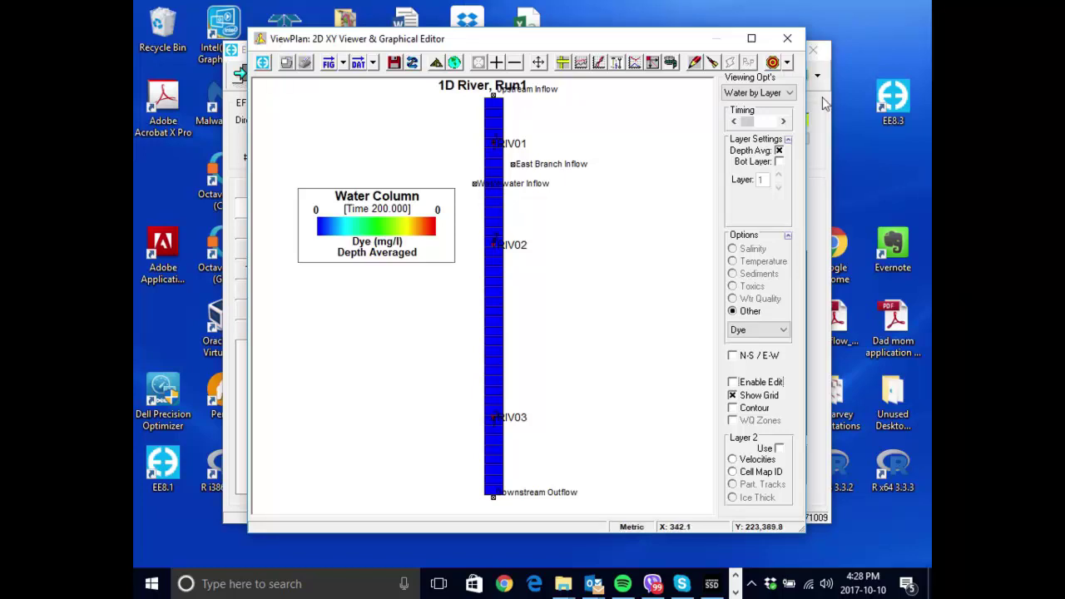
left_click(787, 39)
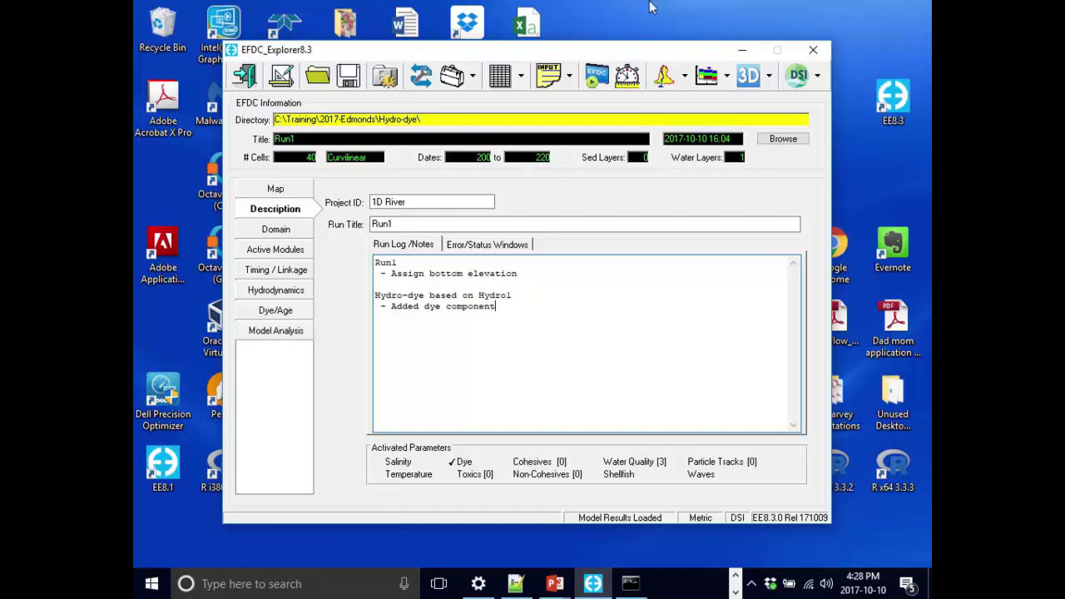
Step: Save the project with Full Write into a new directory named Hydro-dye-decay under C:\Training\2017-Edmonds
left_click(349, 76)
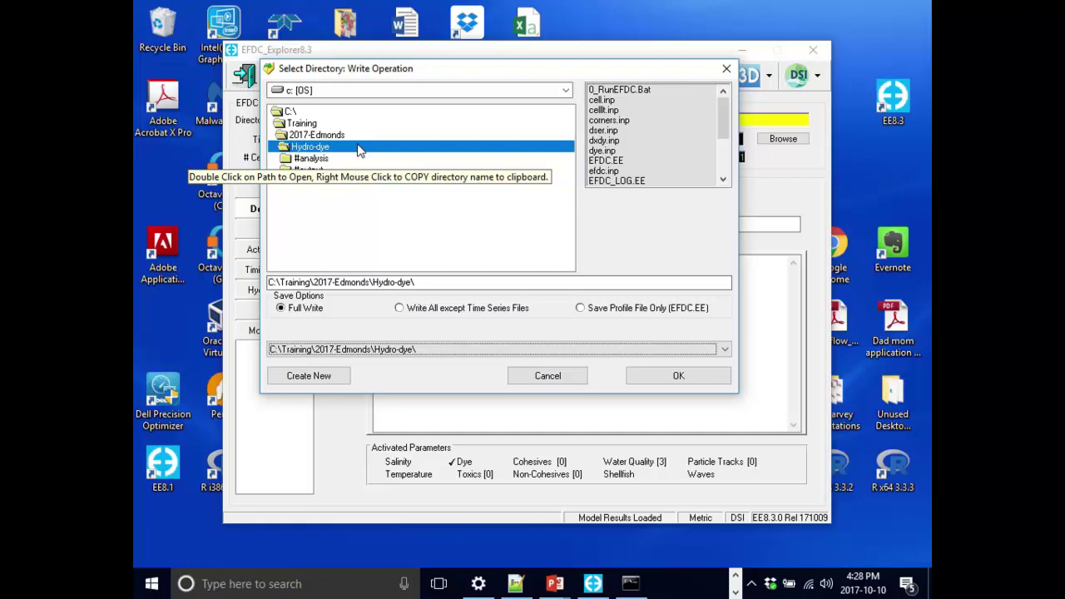
double_click(298, 137)
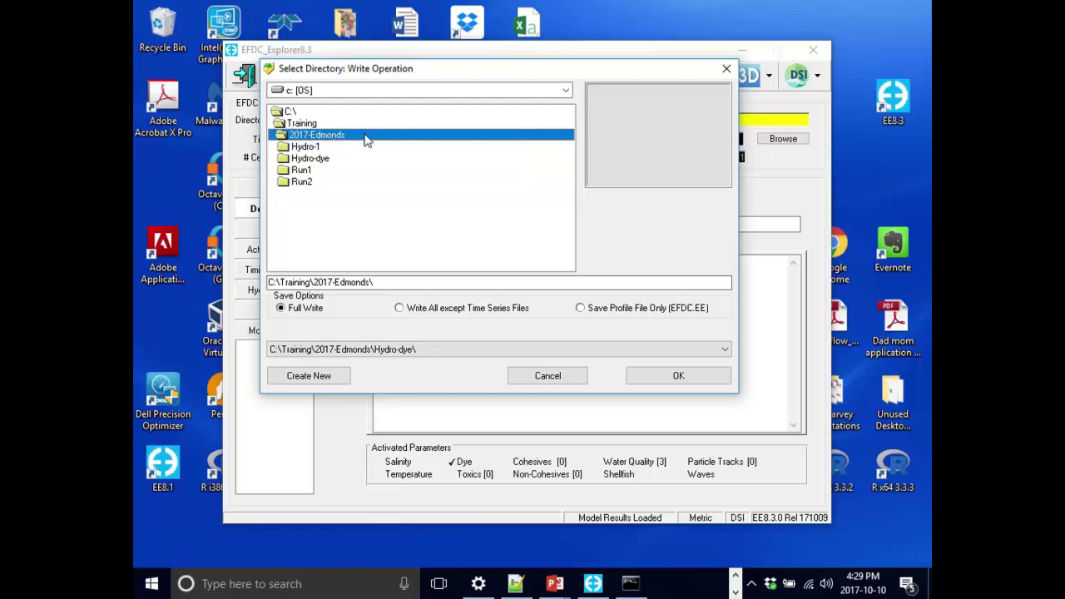
left_click(333, 379)
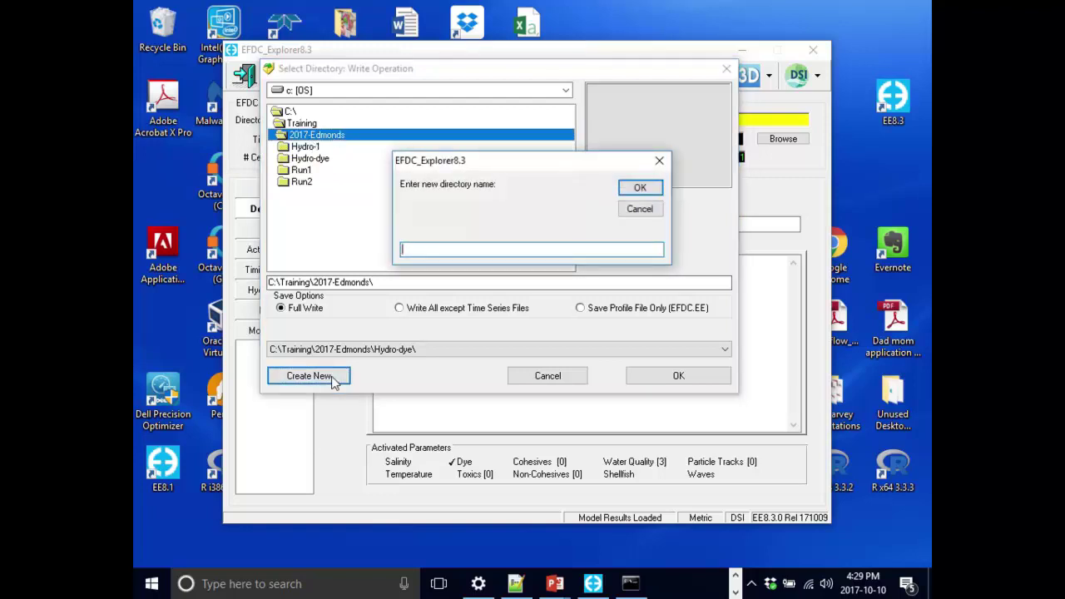
type("Hydro-dye-e")
type("ecay")
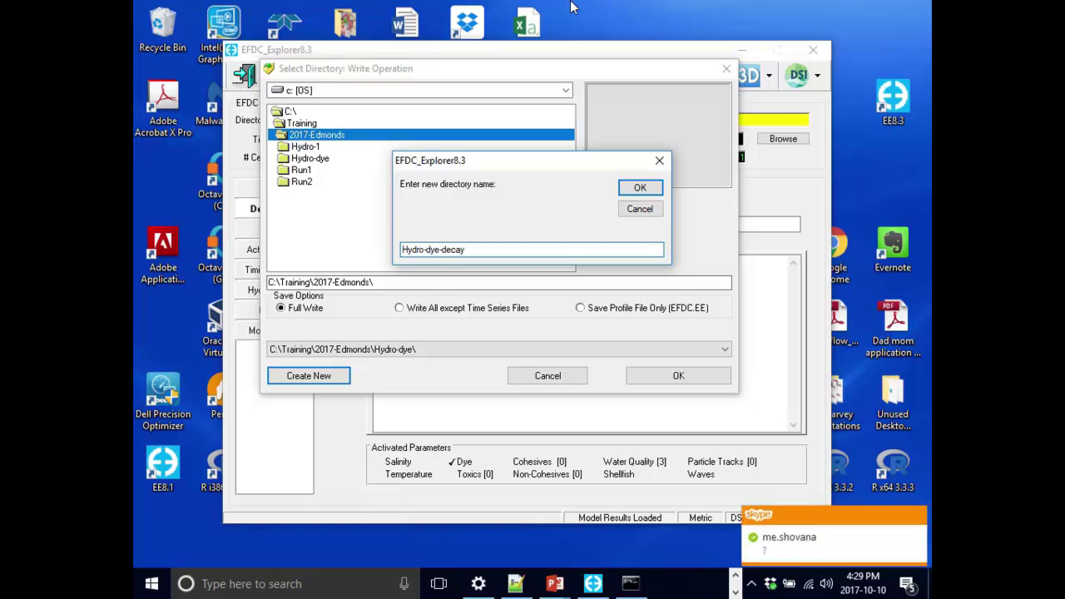
left_click(641, 187)
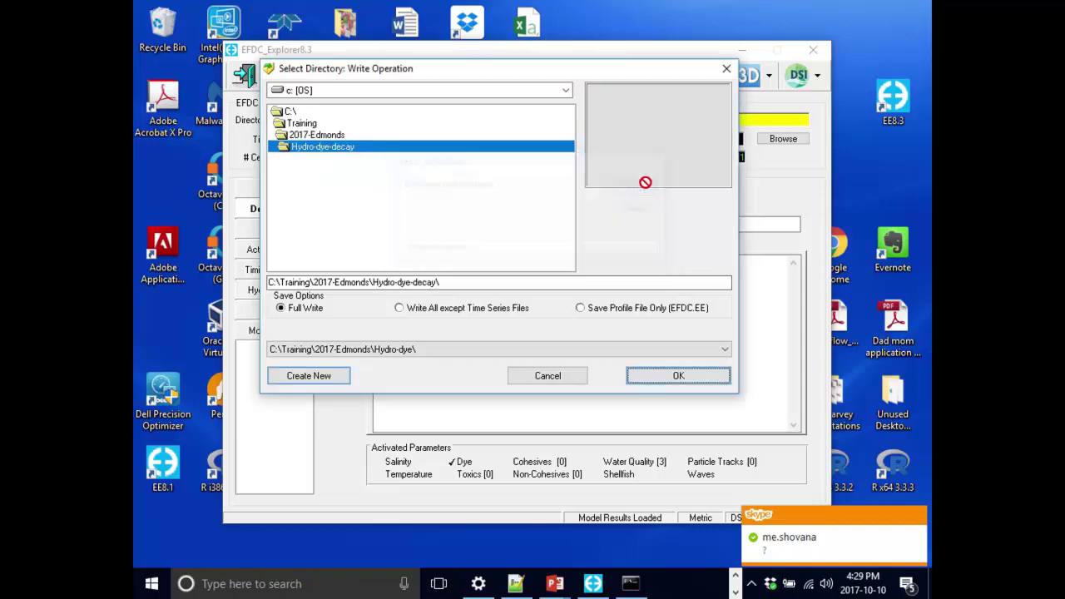
left_click(678, 376)
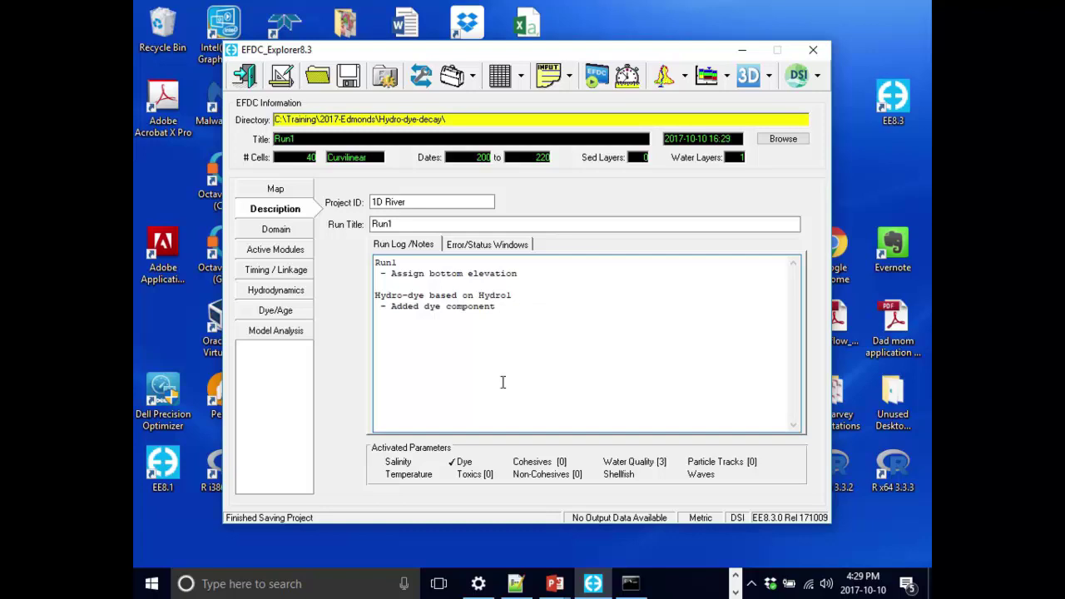
Step: Make blank lines at the start of the run log and move the Hydro-dye entry above the Run1 entry
left_click(397, 263)
key("Home")
key("Return")
key("Return")
key("Return")
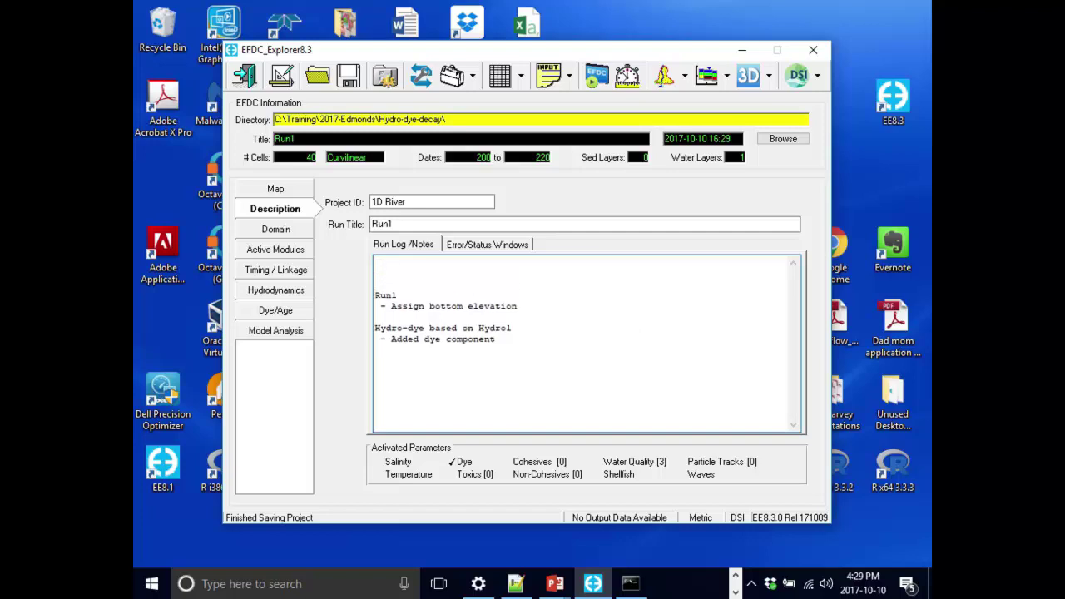
key("Up")
key("Up")
key("Up")
left_click_drag(498, 339, 364, 316)
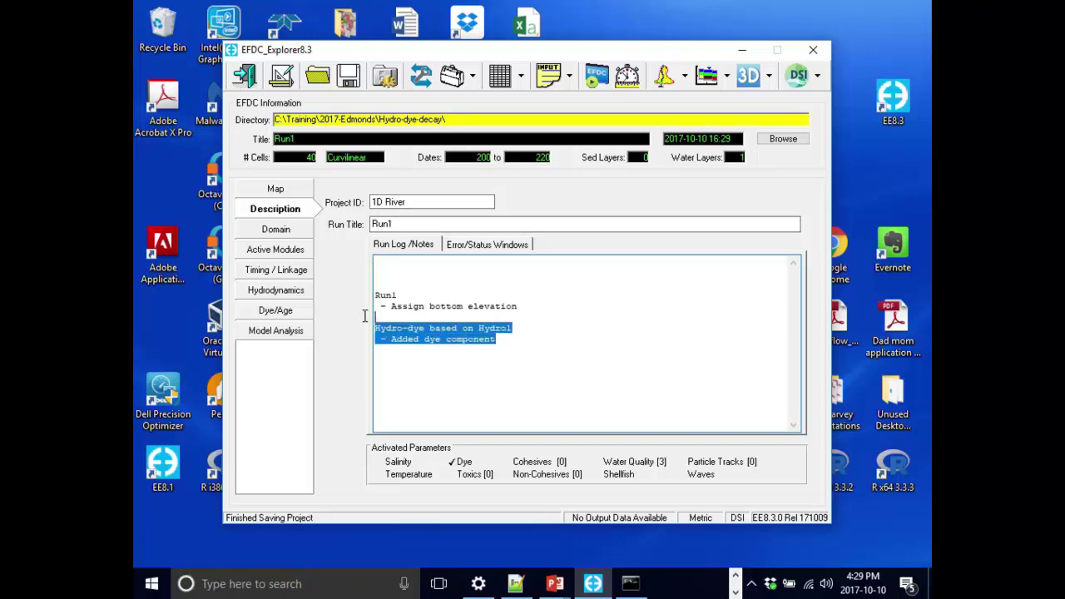
key("Delete")
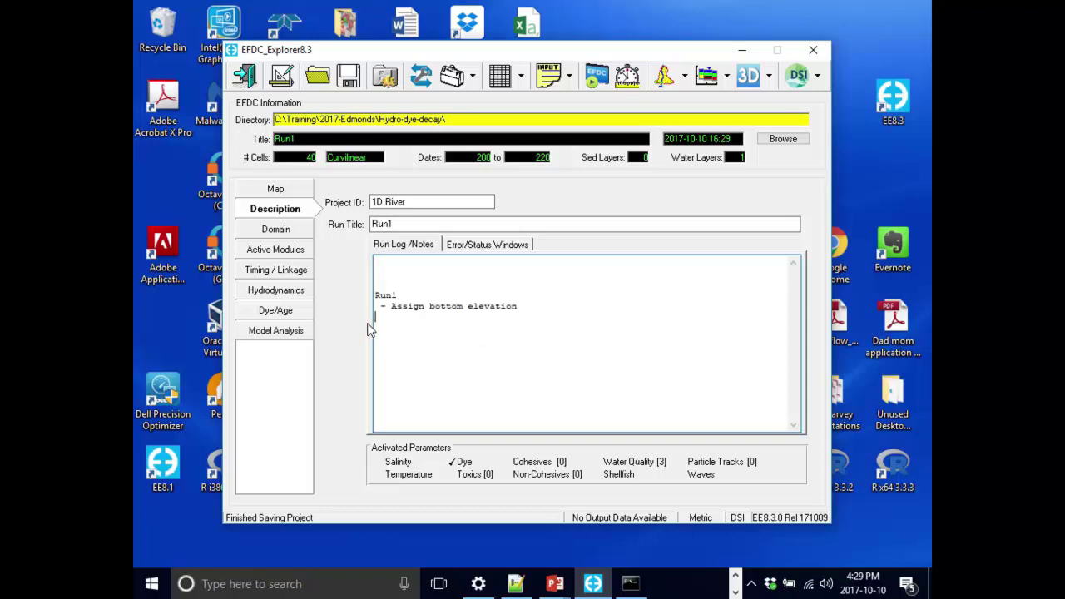
left_click(405, 275)
key("ctrl+z")
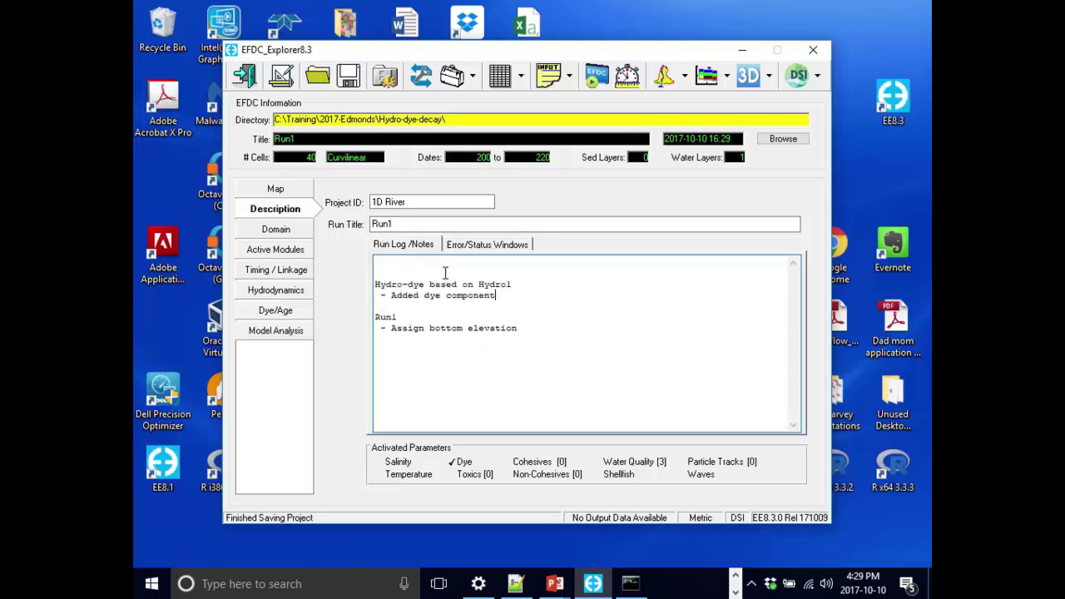
Step: Add the run log entry "Hydro-dye-decay based on hydro-dye" with the line "- Dye decay rate = 0.15" above the older entries
type("Hydro-dye-decay based on hydro-dye")
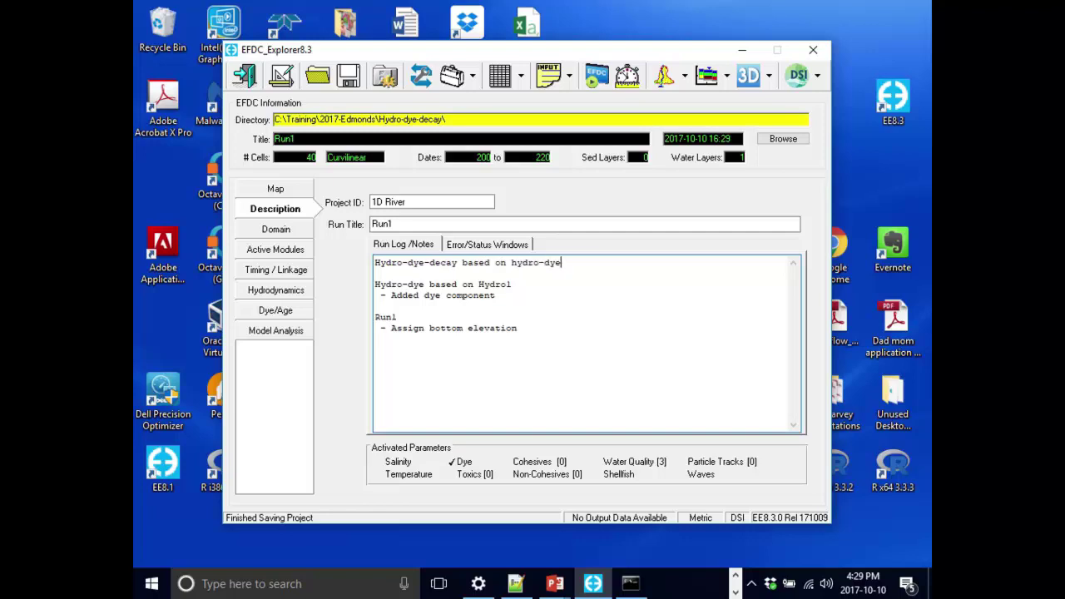
key("Return")
type("hydro-dye  ")
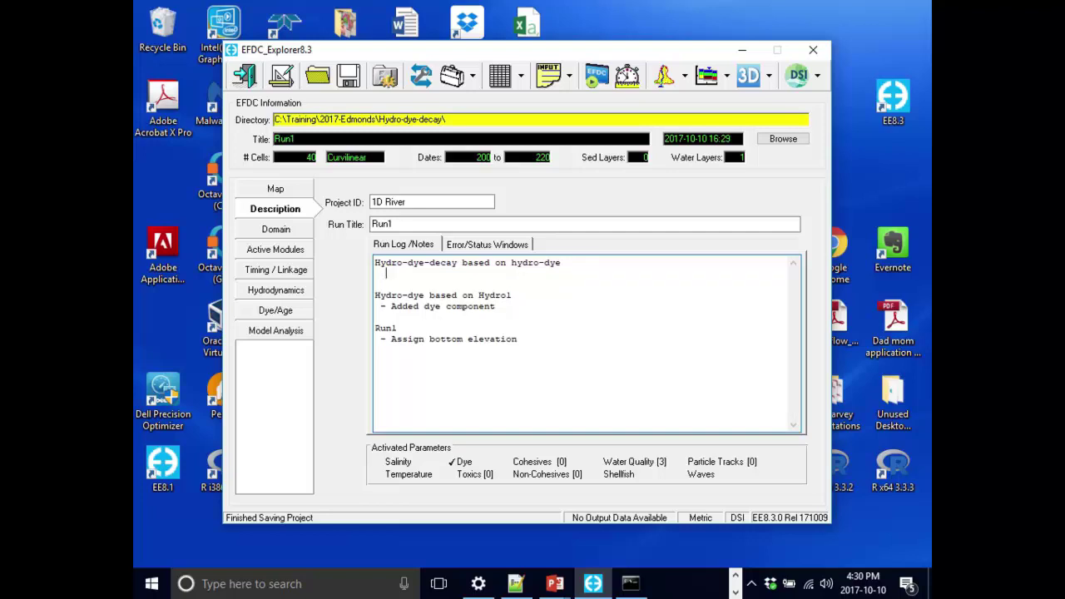
type("- Dye decay rate = 0.15")
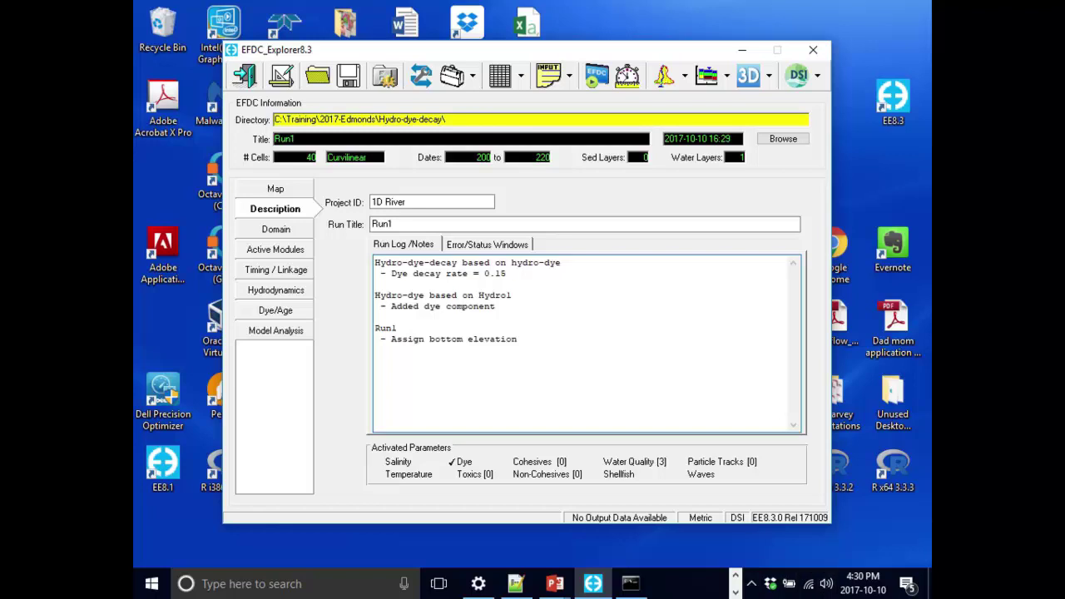
Step: Set the dye decay rate to 0.15 per day and save the project with Full Write to the Hydro-dye-decay directory
left_click(258, 314)
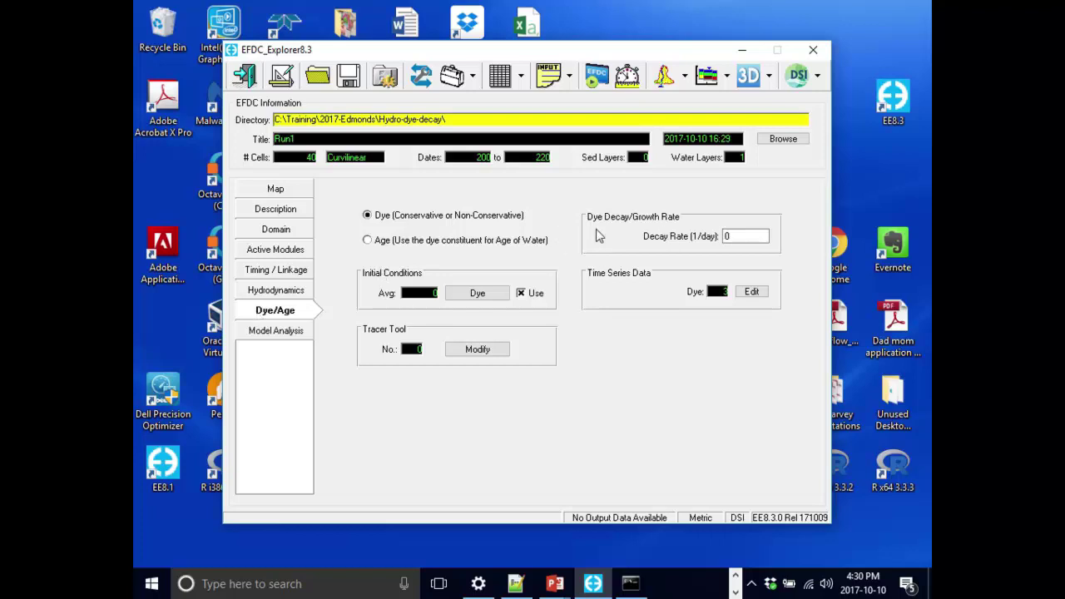
left_click(743, 237)
double_click(745, 237)
type(".15")
left_click(357, 80)
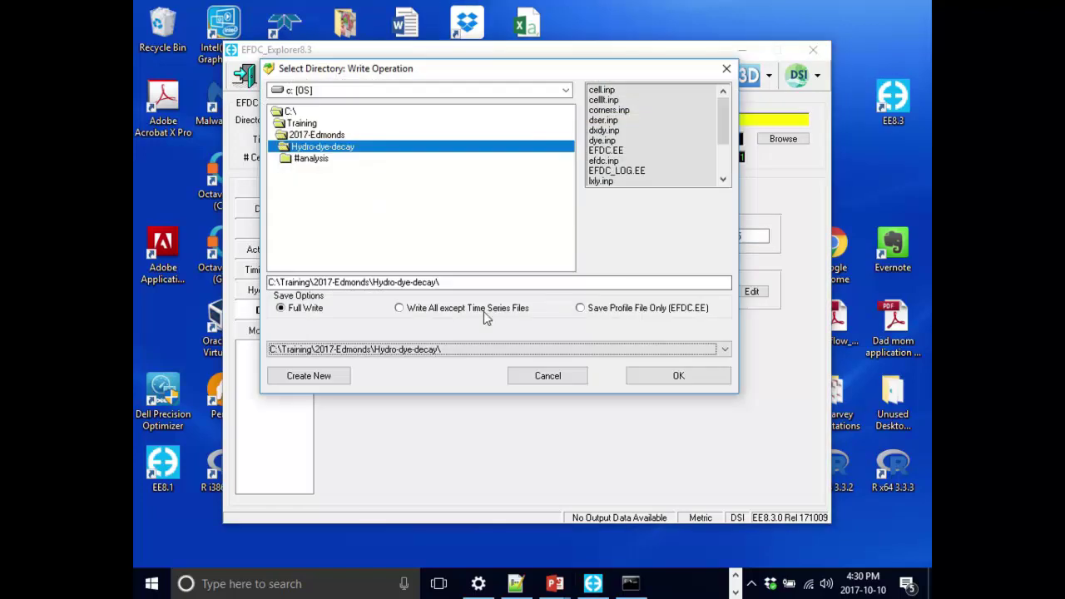
left_click(697, 380)
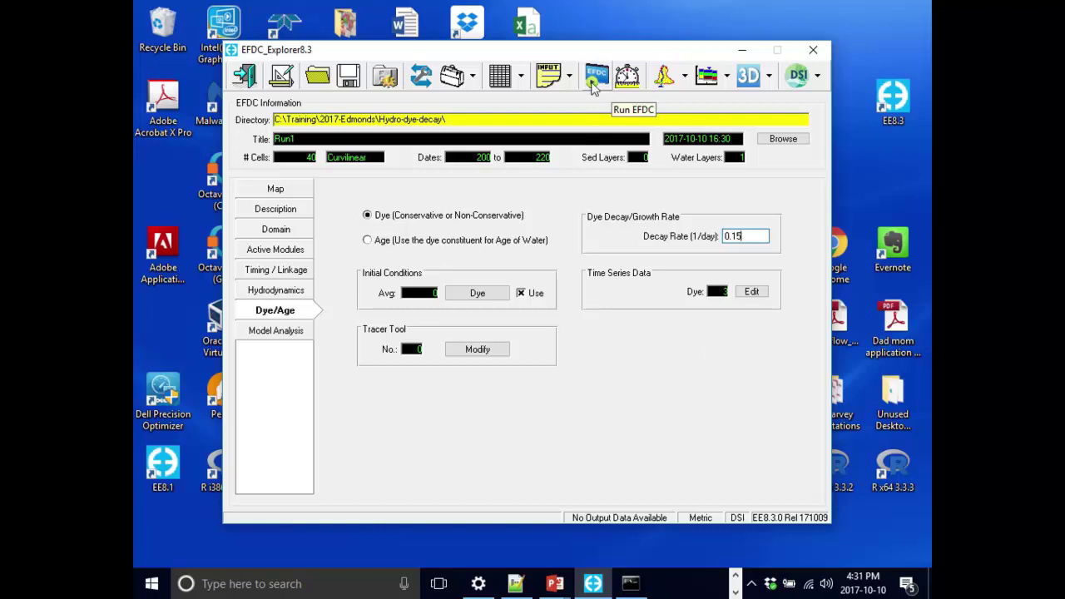
Step: Run the EFDC+ model with 4 OMP threads
left_click(594, 79)
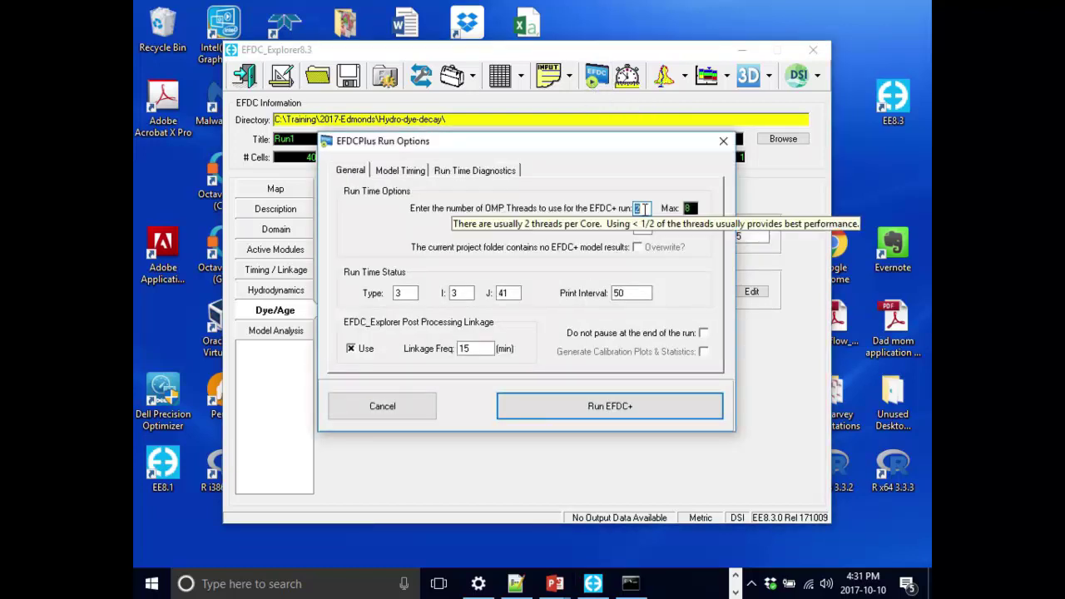
type("4")
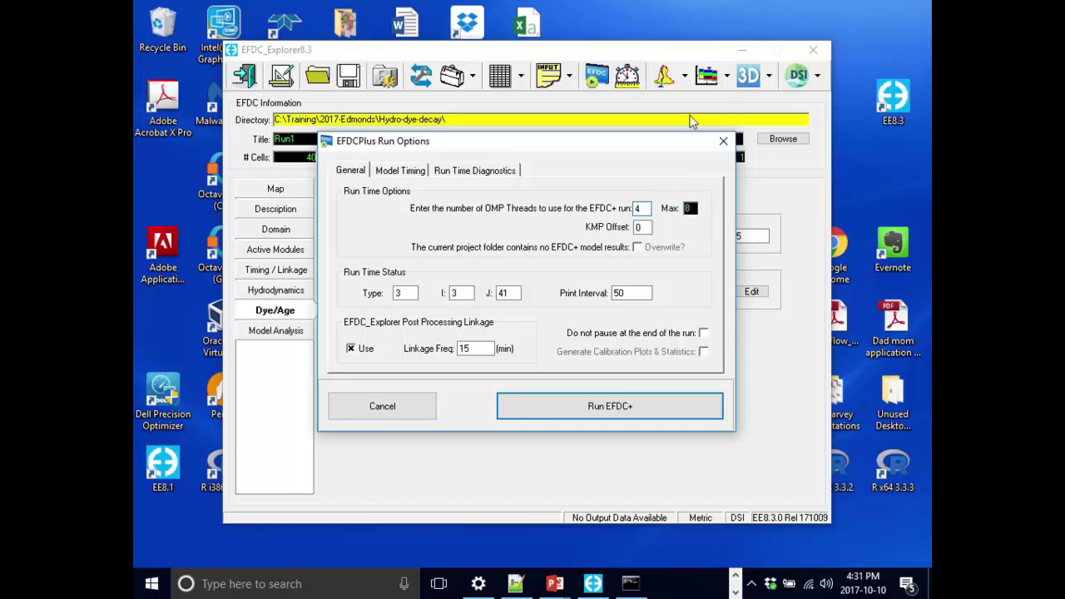
left_click(643, 409)
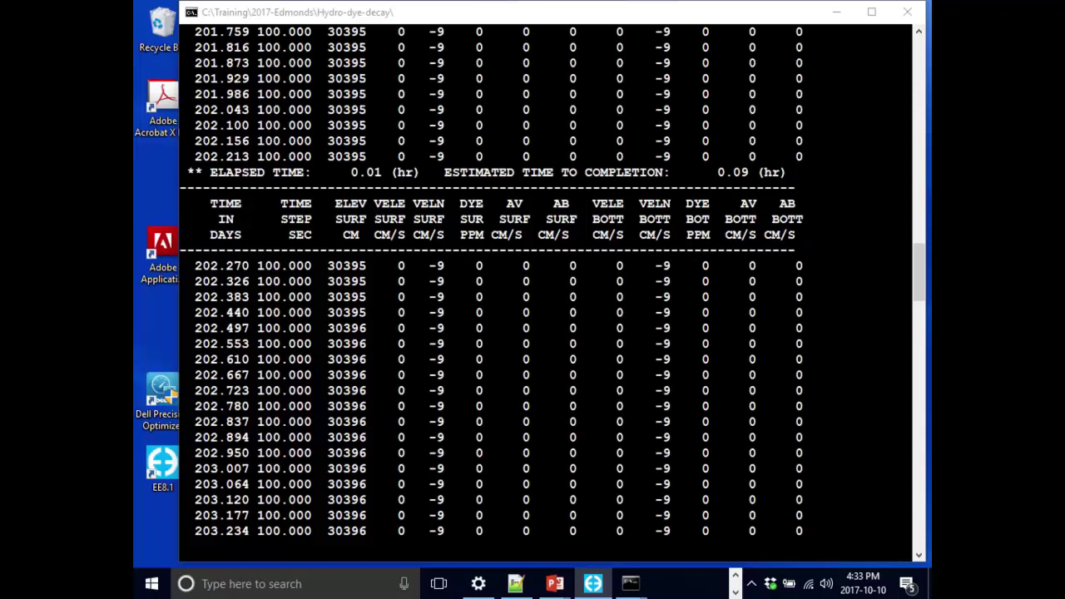
Step: Bring up the Run2 project window and show its depth-averaged dye by layer in a maximized 2D plan view
left_click_drag(134, 249, 645, 32)
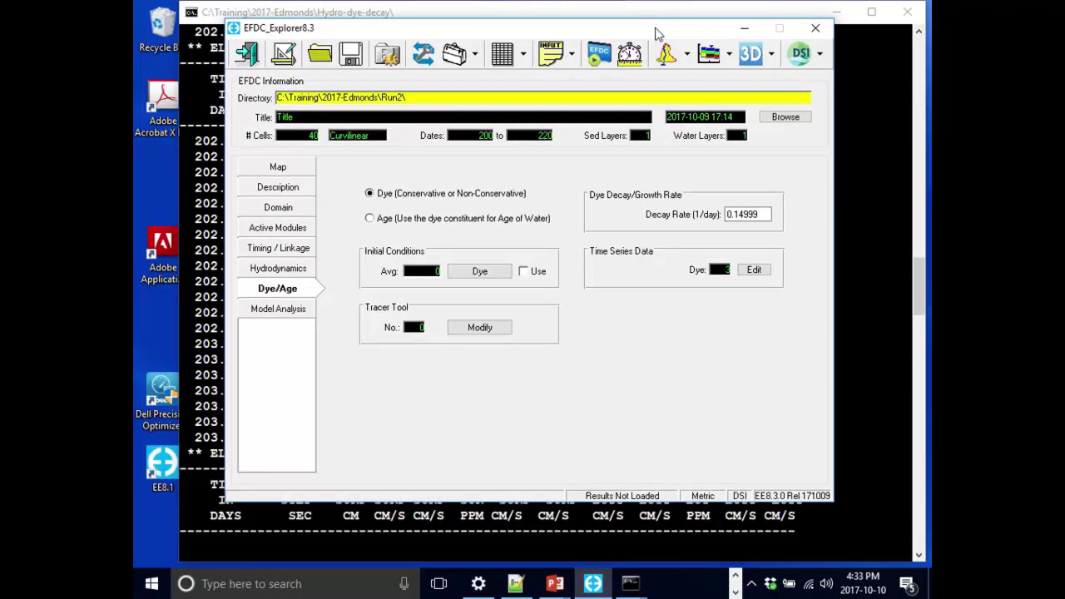
left_click_drag(658, 34, 658, 22)
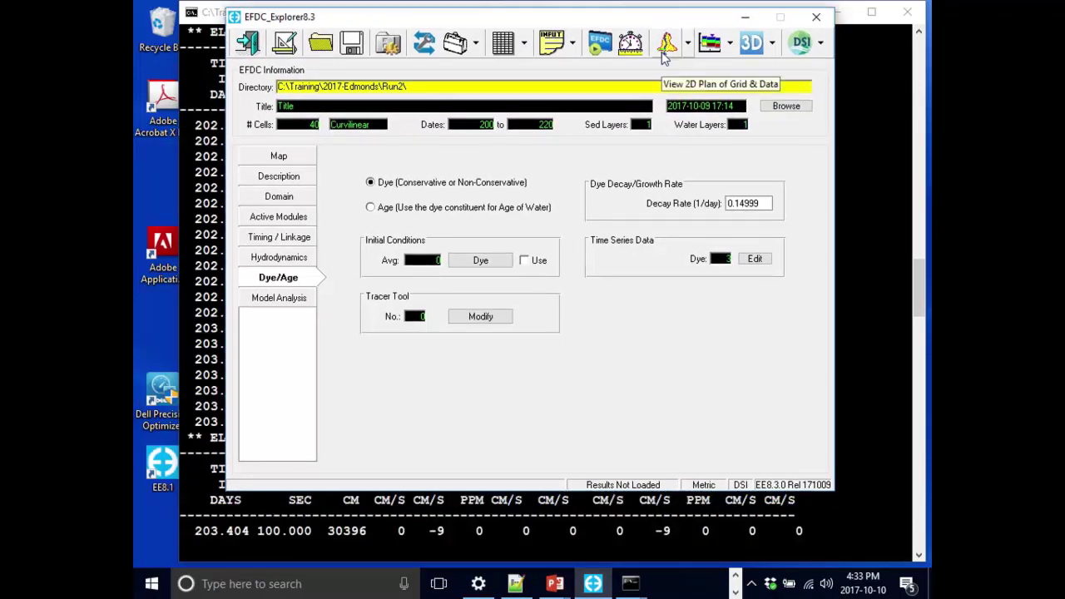
left_click(666, 51)
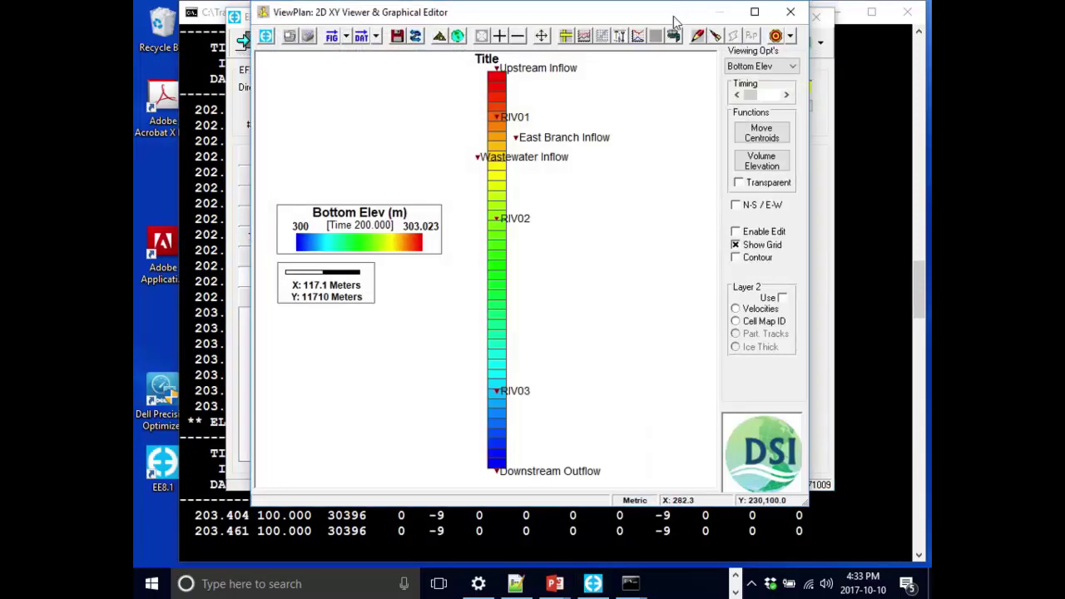
double_click(675, 15)
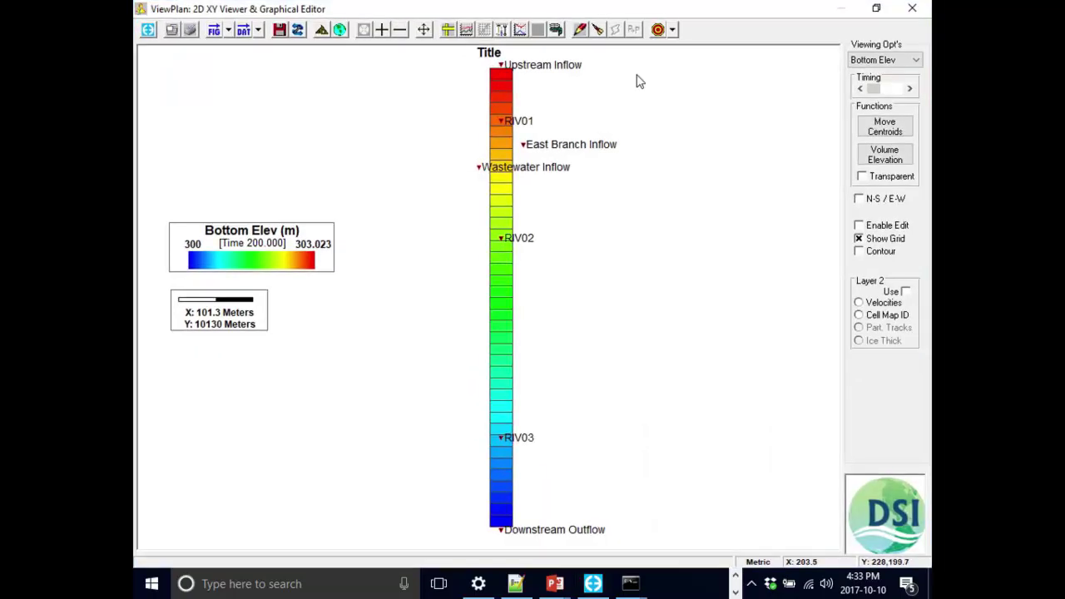
left_click(900, 62)
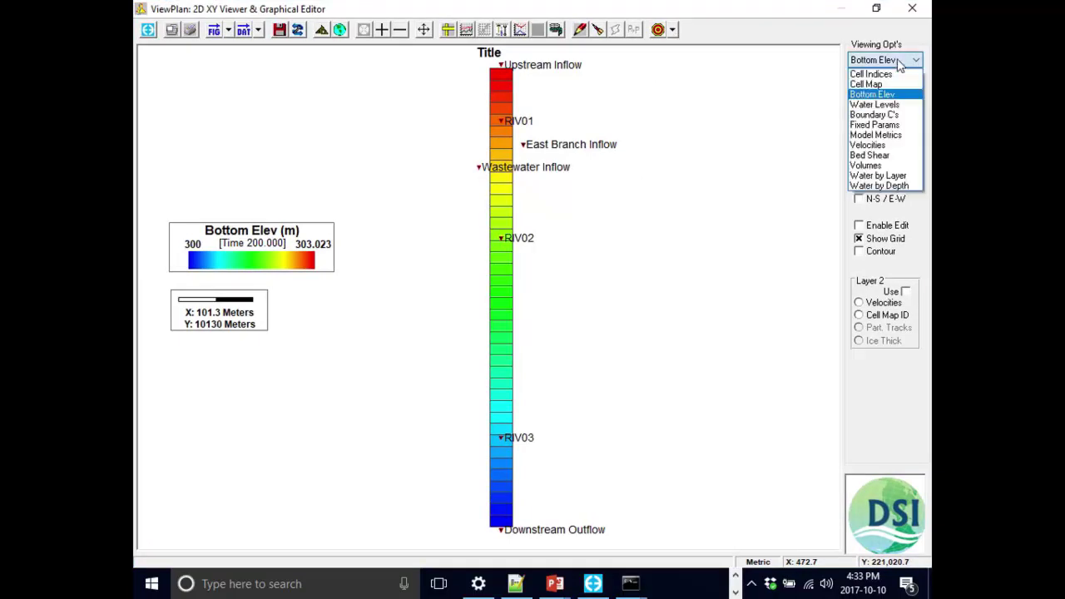
left_click(869, 179)
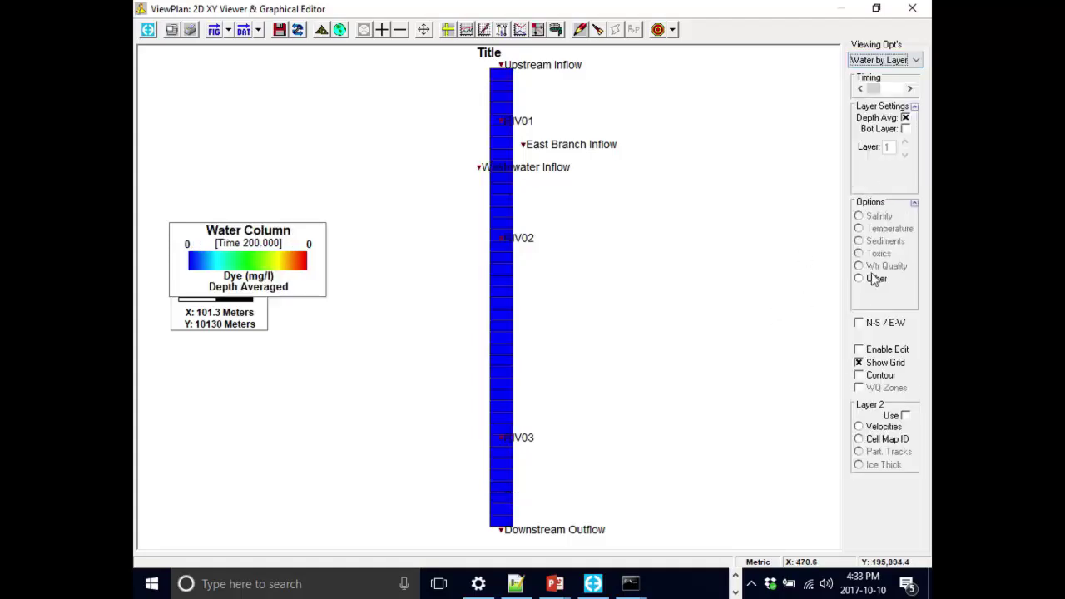
left_click(877, 278)
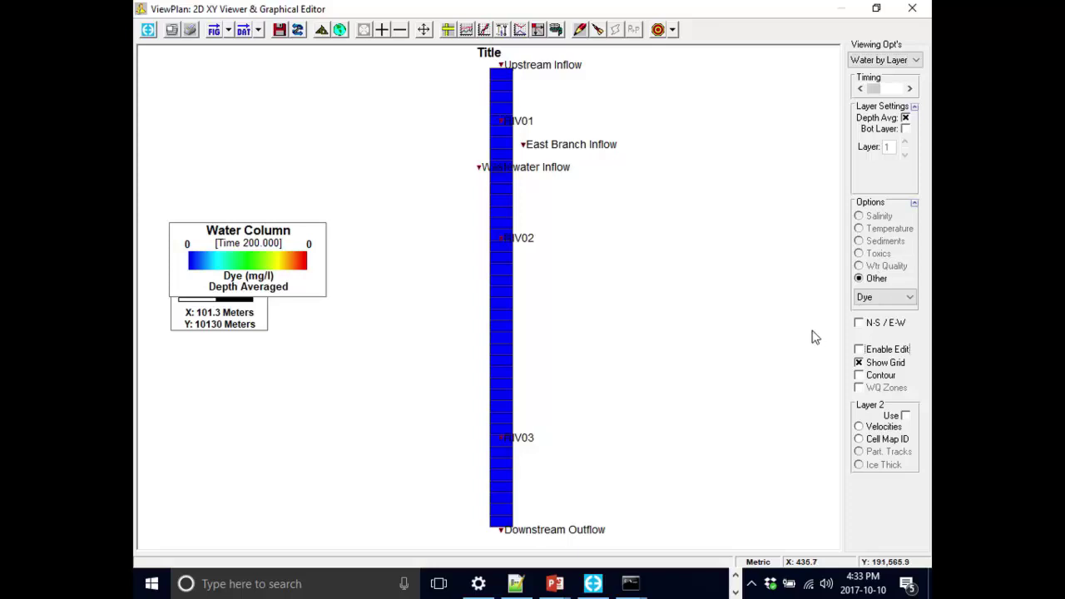
Step: Create a longitudinal dye profile along I = 3 with layer 1 as the first line
left_click(520, 31)
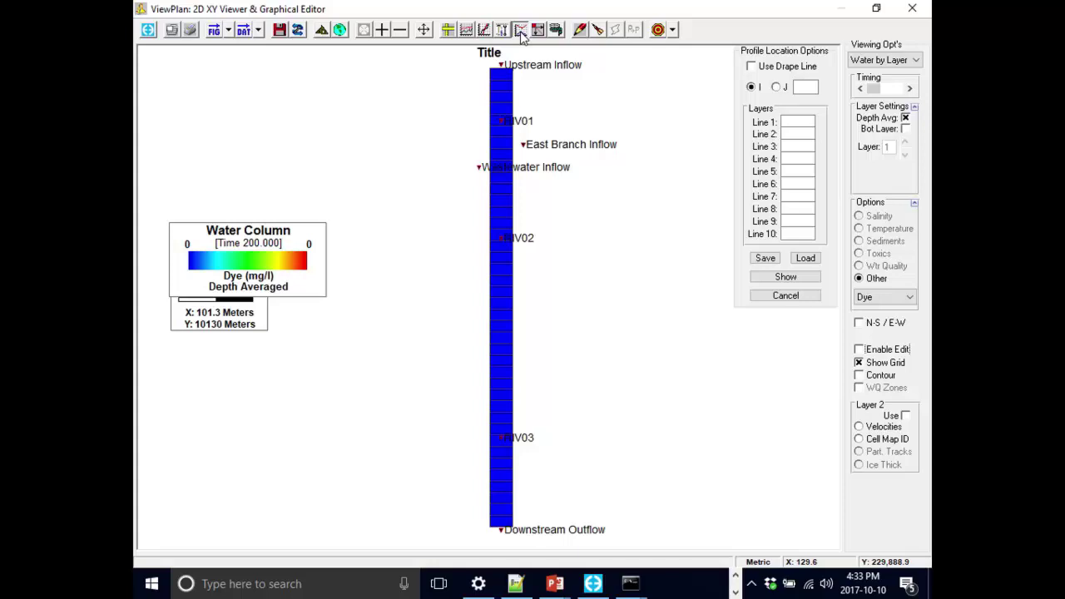
left_click(805, 88)
type("3")
left_click(811, 121)
type("1")
left_click(785, 277)
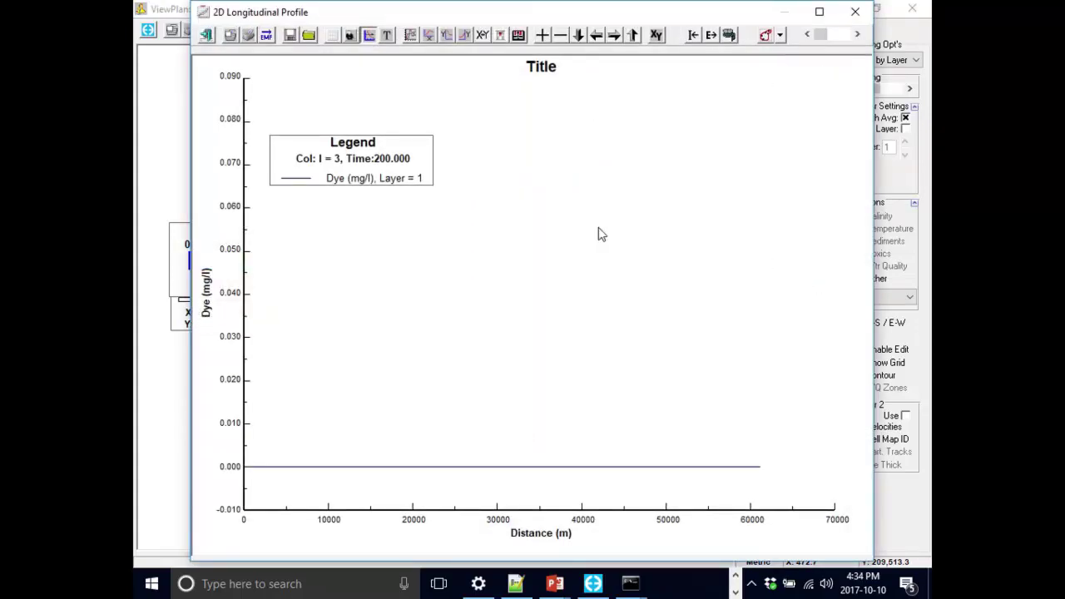
Step: Move the profile legend up towards the title and advance the plot to Julian date 218
left_click_drag(292, 170, 290, 132)
left_click_drag(821, 40, 840, 40)
left_click(858, 35)
left_click(858, 35)
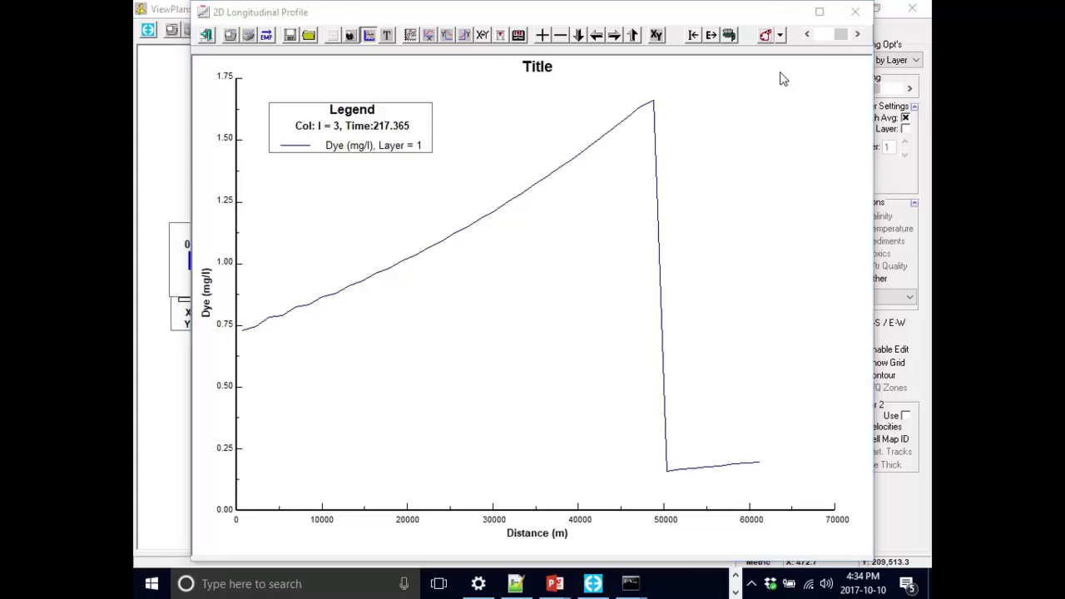
key("g")
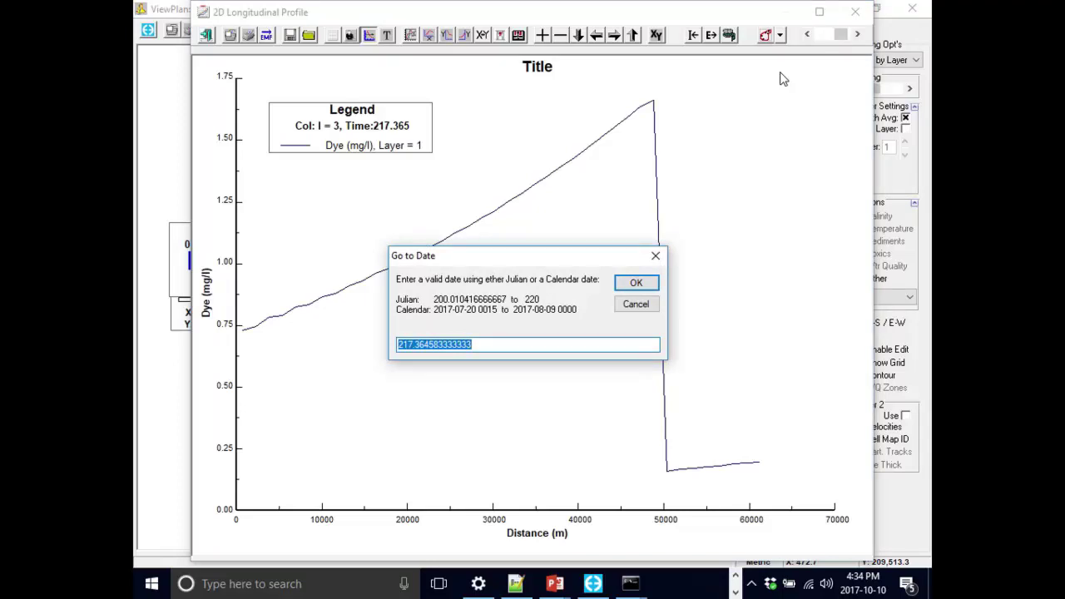
type("218")
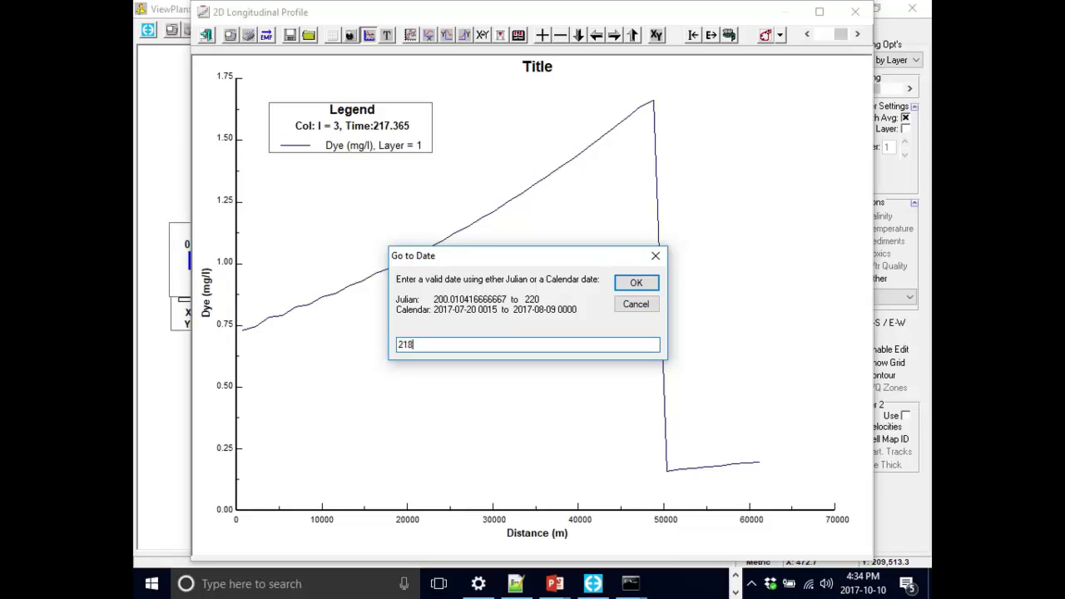
left_click(646, 287)
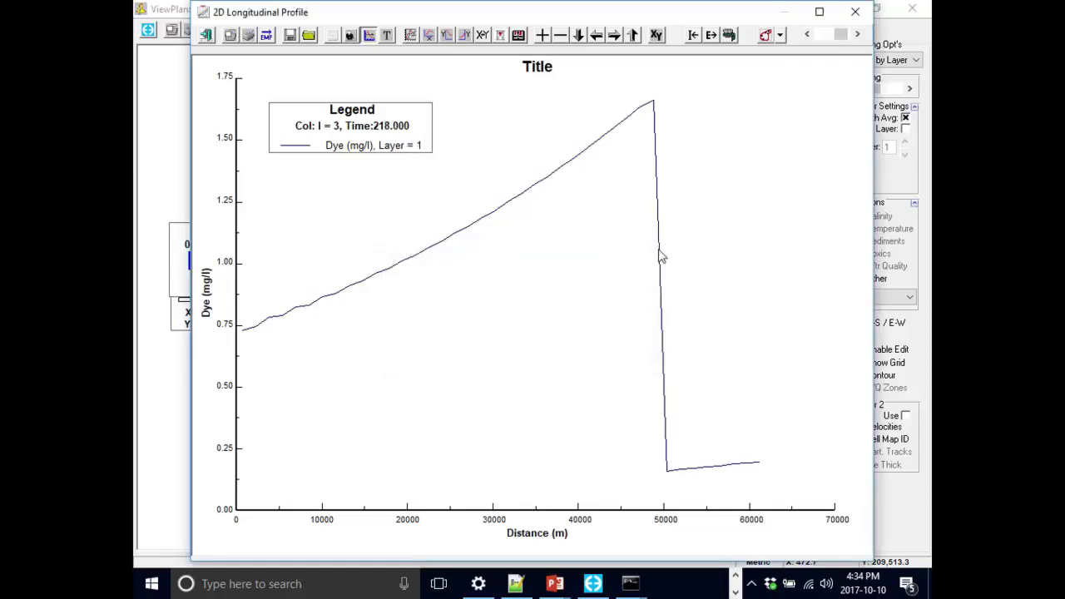
Step: Start a data import for the profile and browse to the 1D River project's Data folder under 2017-10-10 Edmonds\Distribution\Projects
left_click(693, 36)
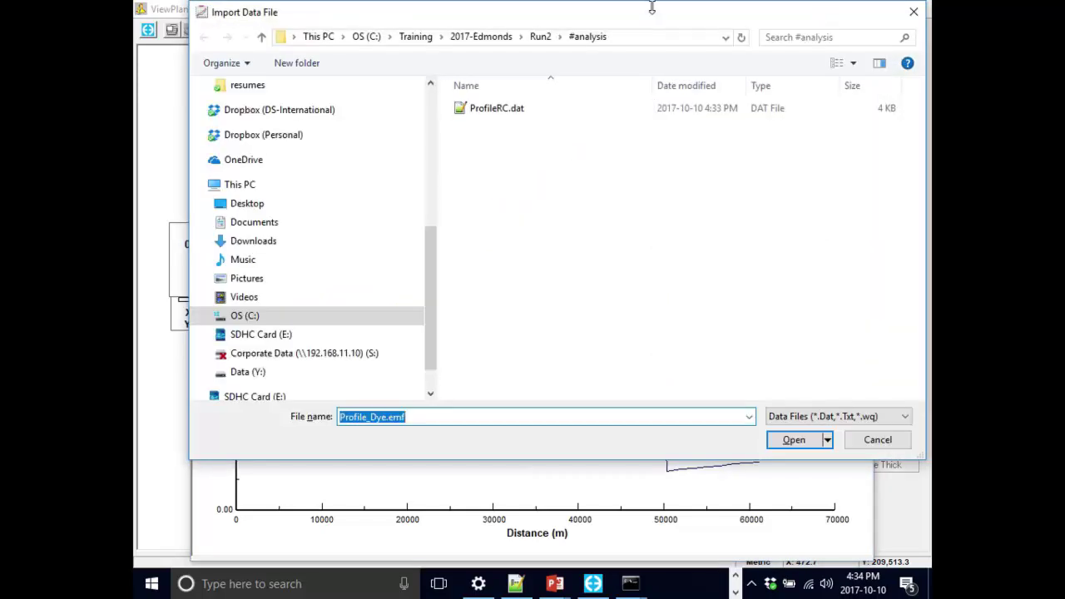
left_click_drag(651, 8, 648, 76)
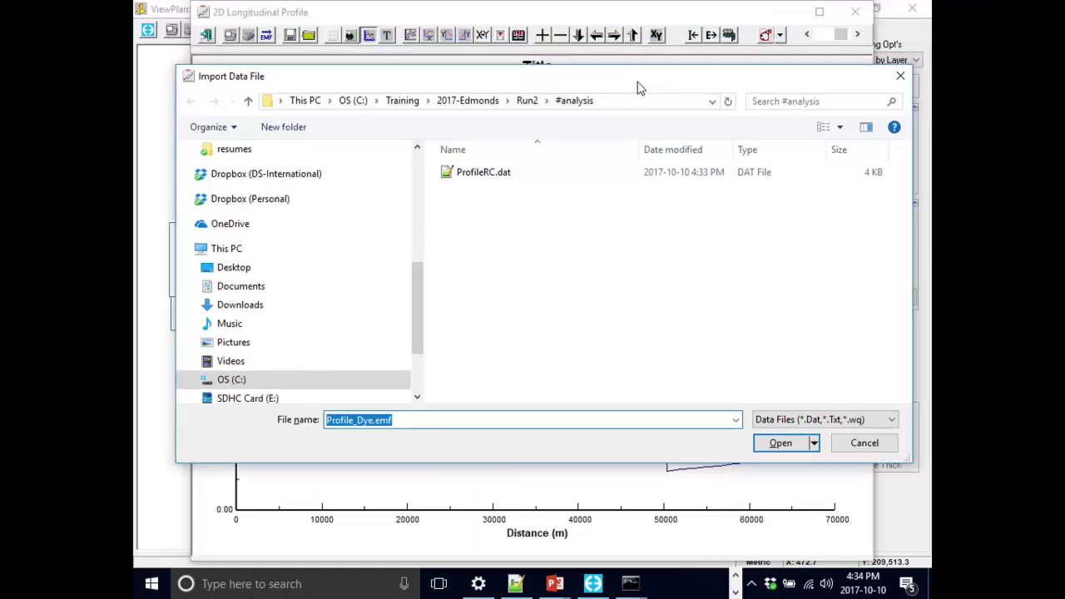
scroll(333, 225, "up", 4)
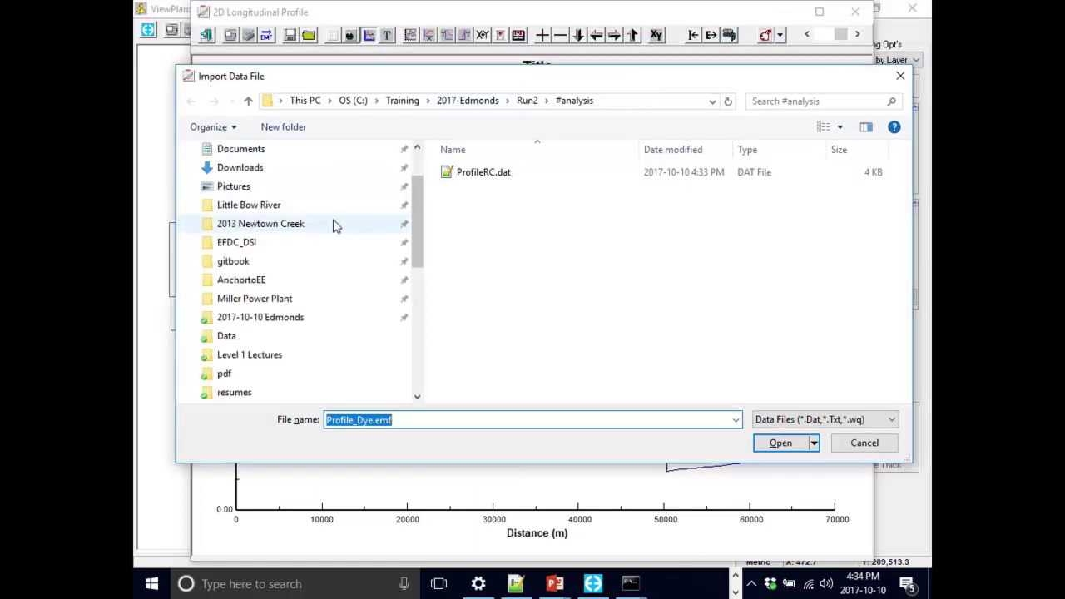
left_click(271, 323)
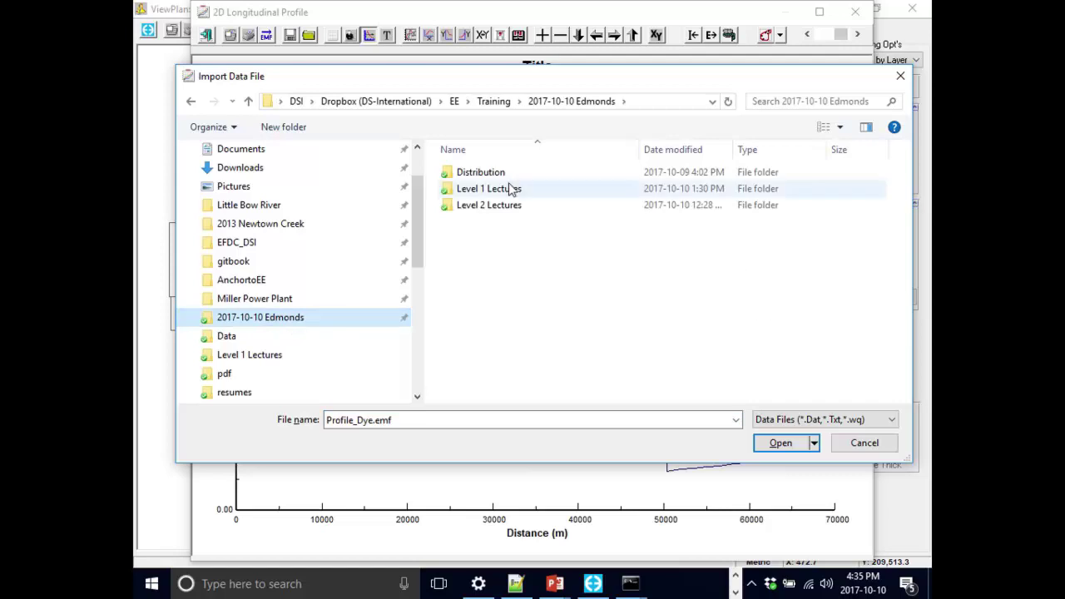
double_click(471, 175)
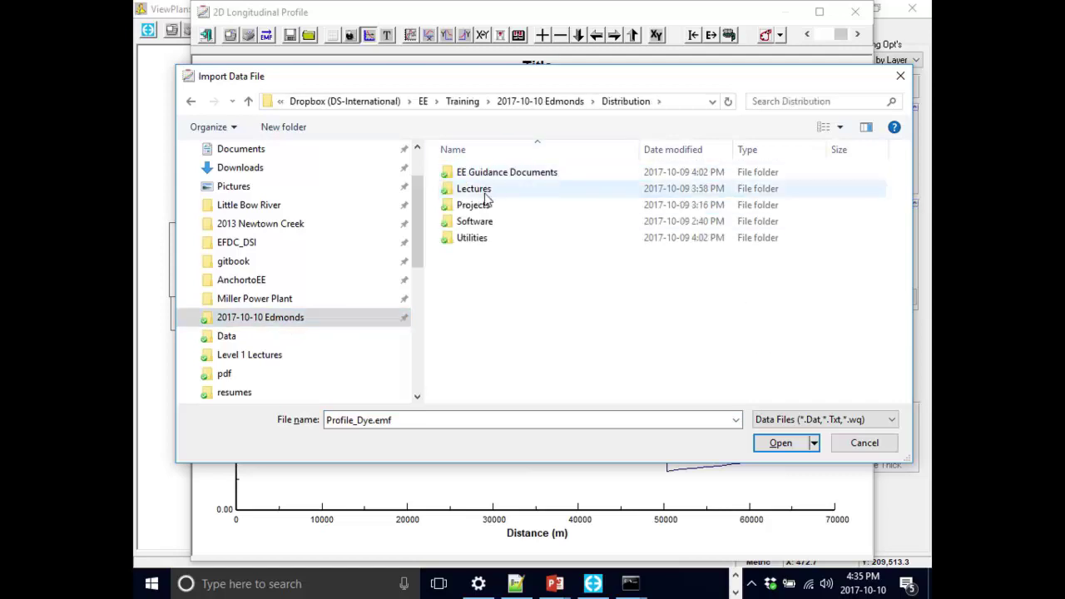
left_click(480, 209)
double_click(482, 208)
left_click(500, 174)
double_click(502, 177)
left_click(473, 176)
double_click(473, 176)
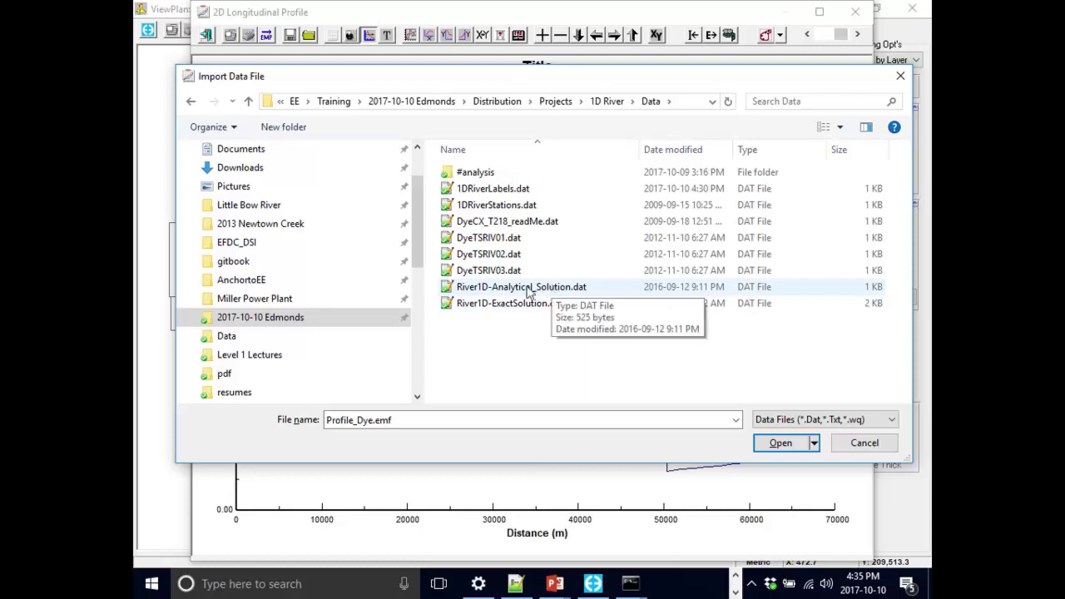
Step: Import River1D-Analytical_Solution.dat into series index 11, specifying that the X values are not dates
left_click(501, 292)
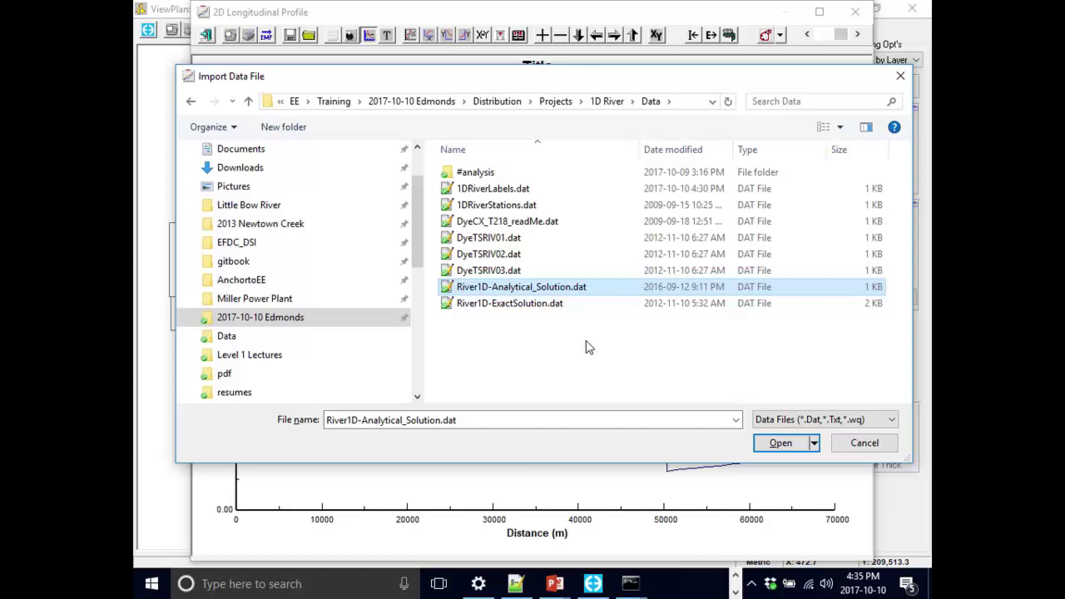
left_click(791, 445)
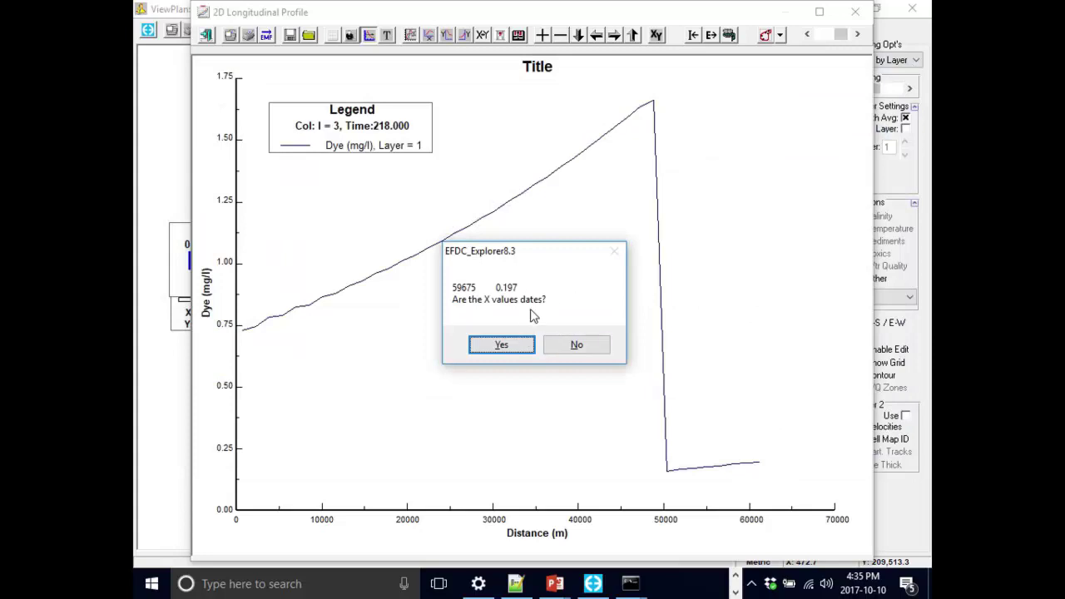
left_click(580, 345)
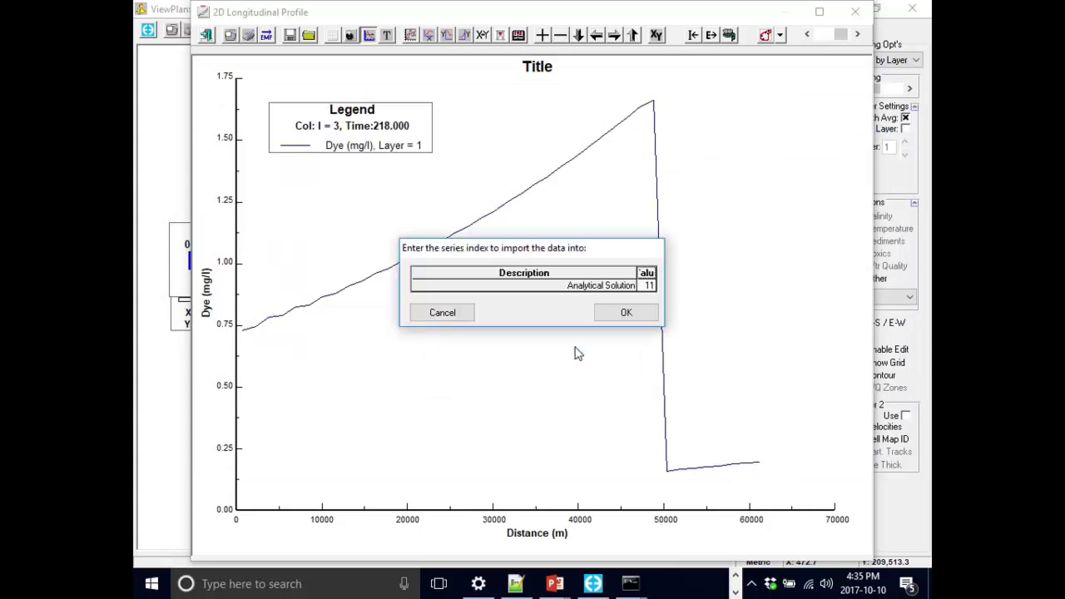
left_click(634, 314)
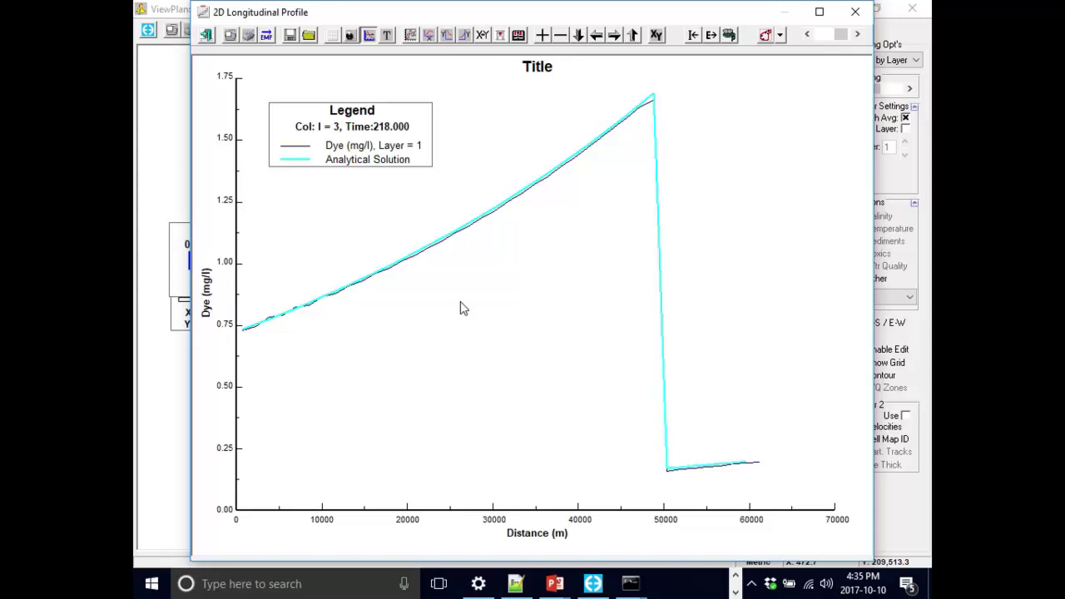
Step: Format the Analytical Solution series as orange filled squares with no connecting line
double_click(363, 155)
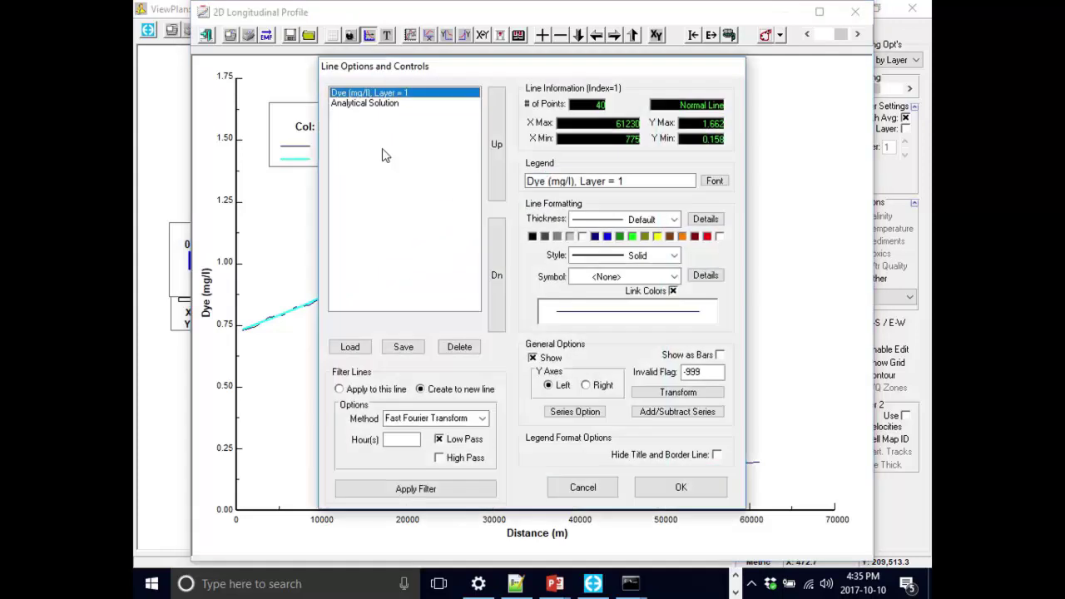
left_click(408, 104)
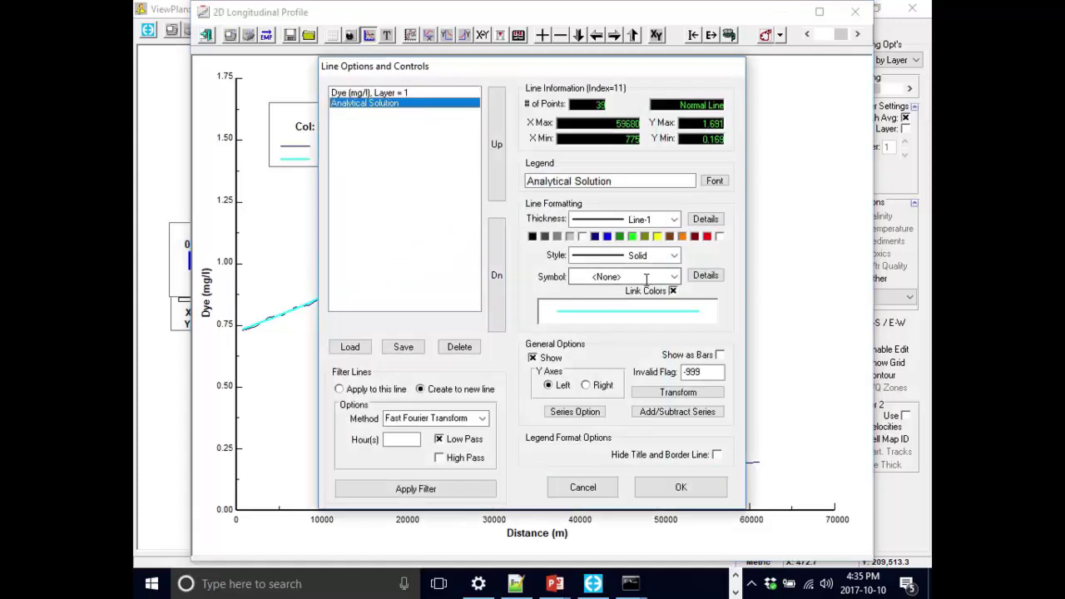
left_click(674, 277)
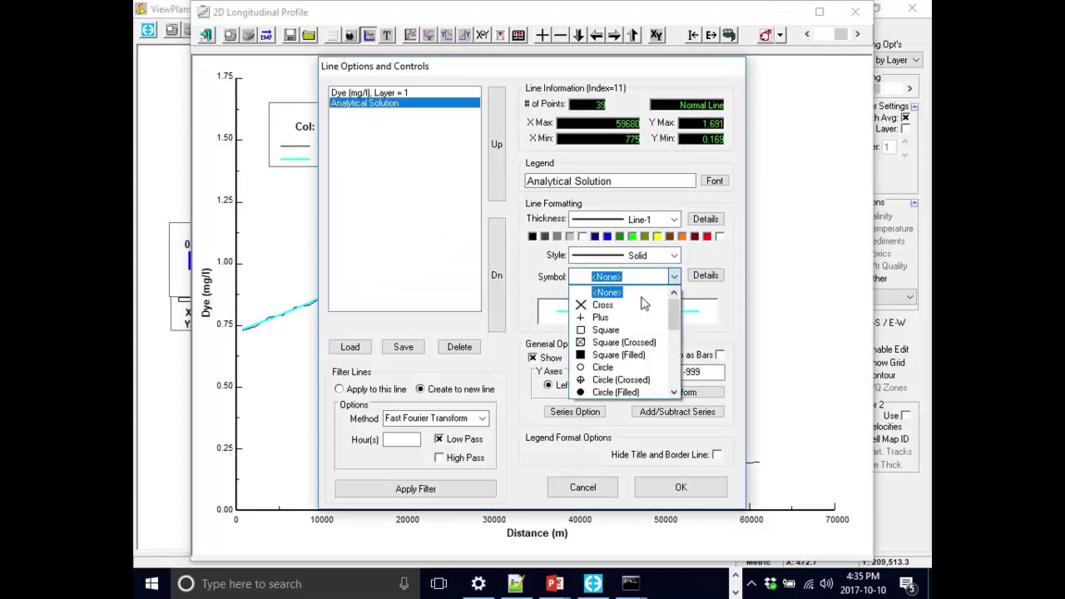
left_click(620, 354)
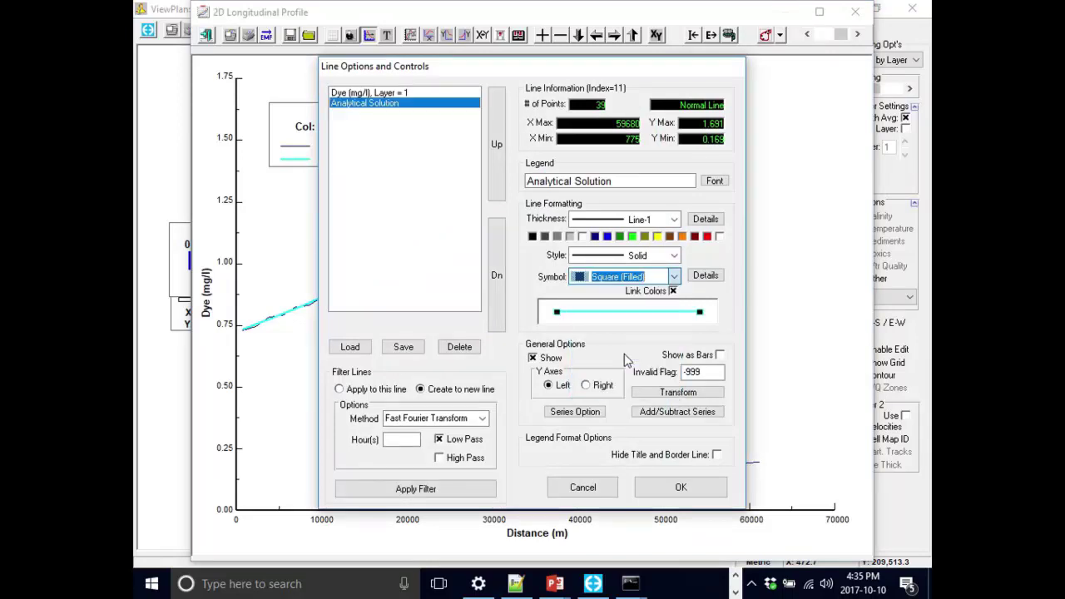
left_click(683, 237)
left_click(674, 219)
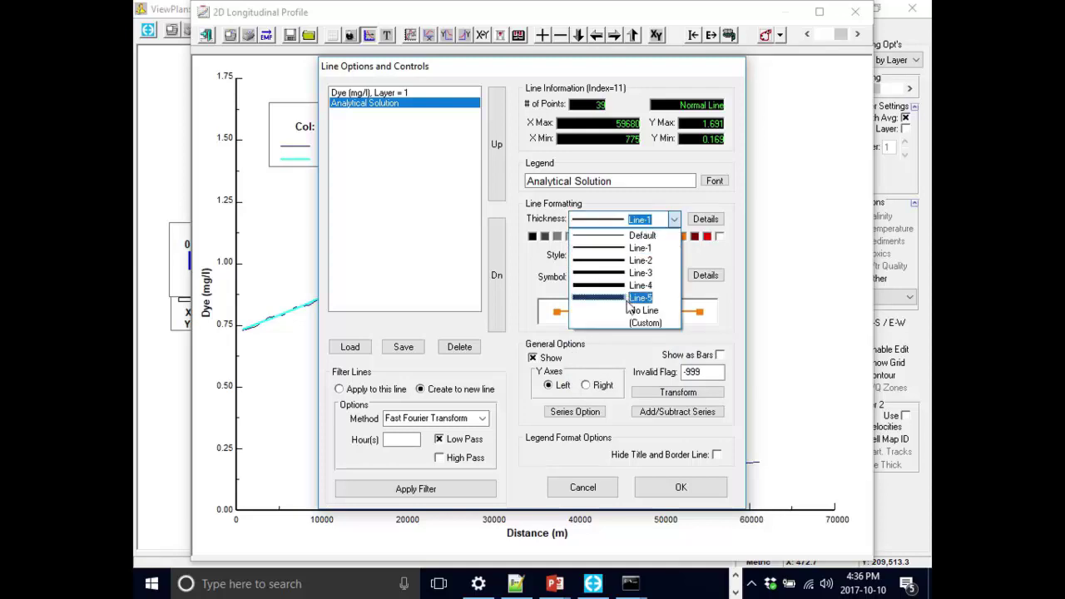
left_click(631, 311)
left_click(681, 487)
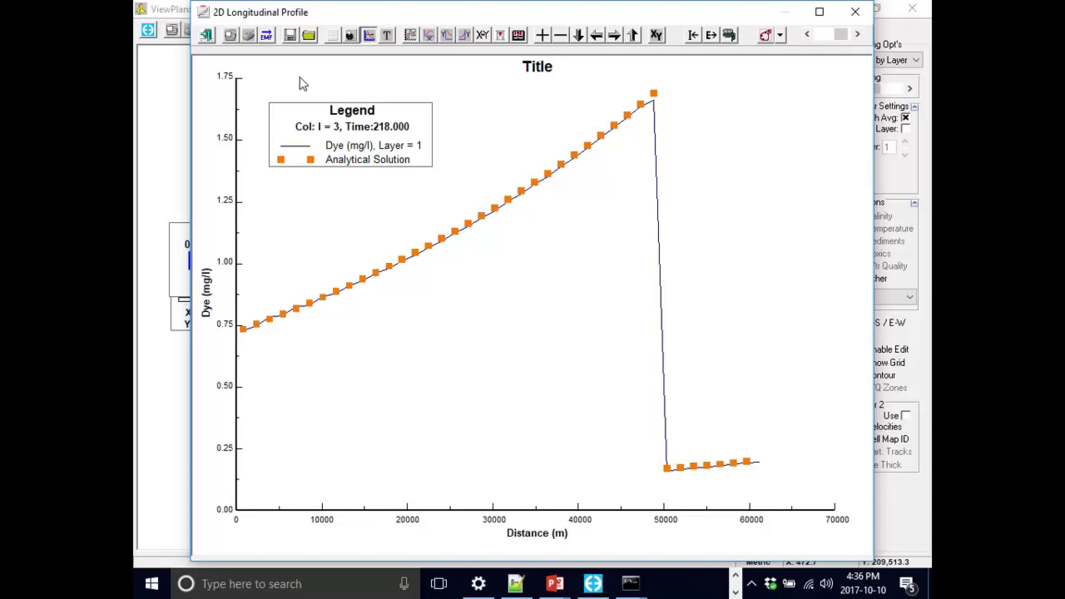
Step: Export the profile plot as the metafile Profile_Dye_(T218.000).emf in Run2's #analysis folder, with frame and background enabled
left_click(266, 35)
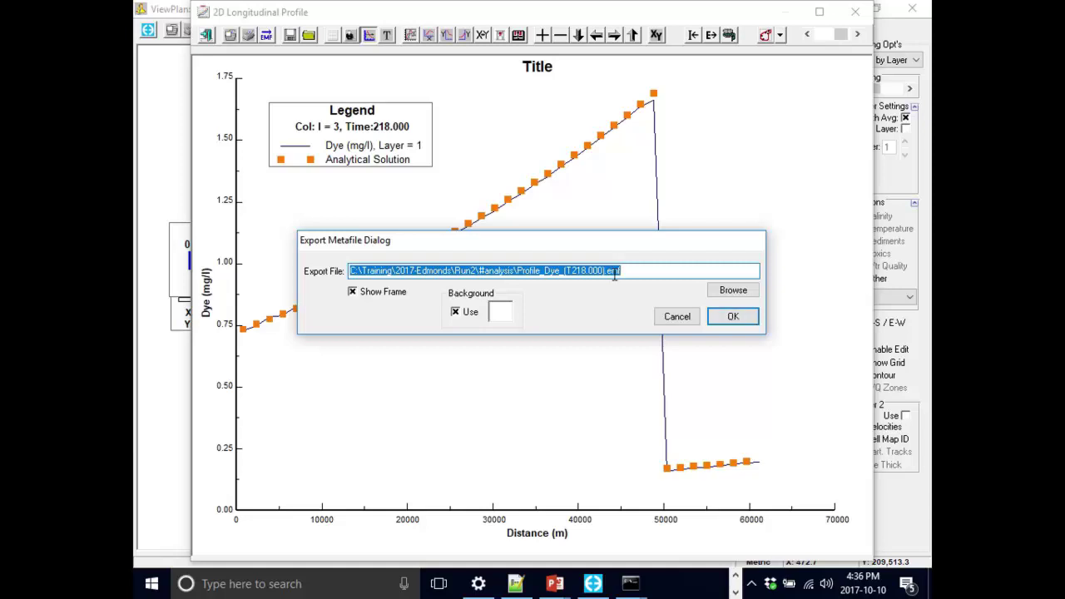
left_click(650, 273)
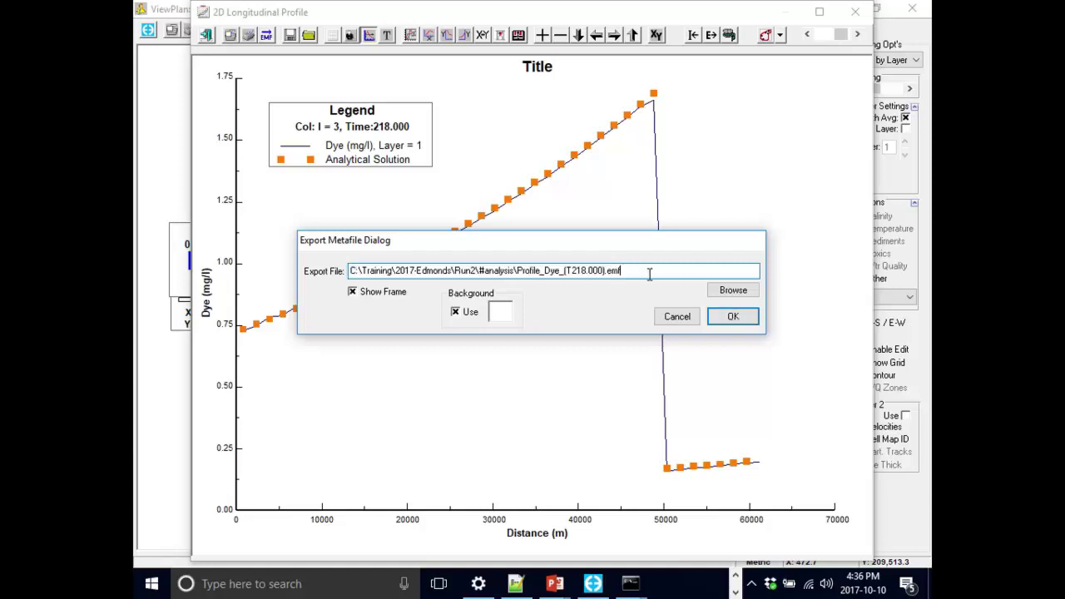
left_click(745, 318)
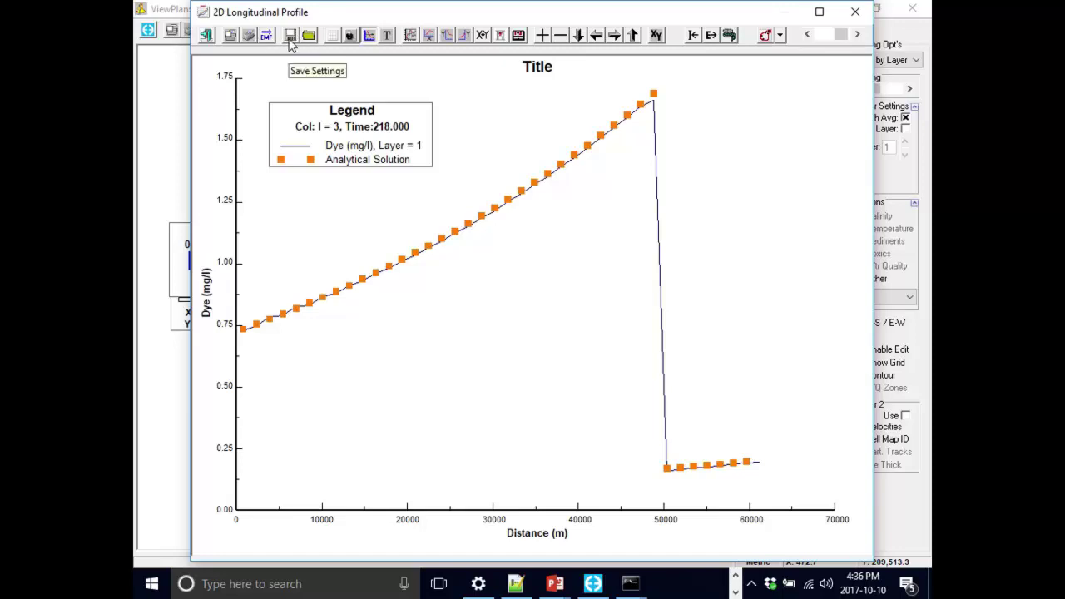
Step: Save the profile's plot settings as dye-profile-settings in Run2's #analysis folder
left_click(291, 37)
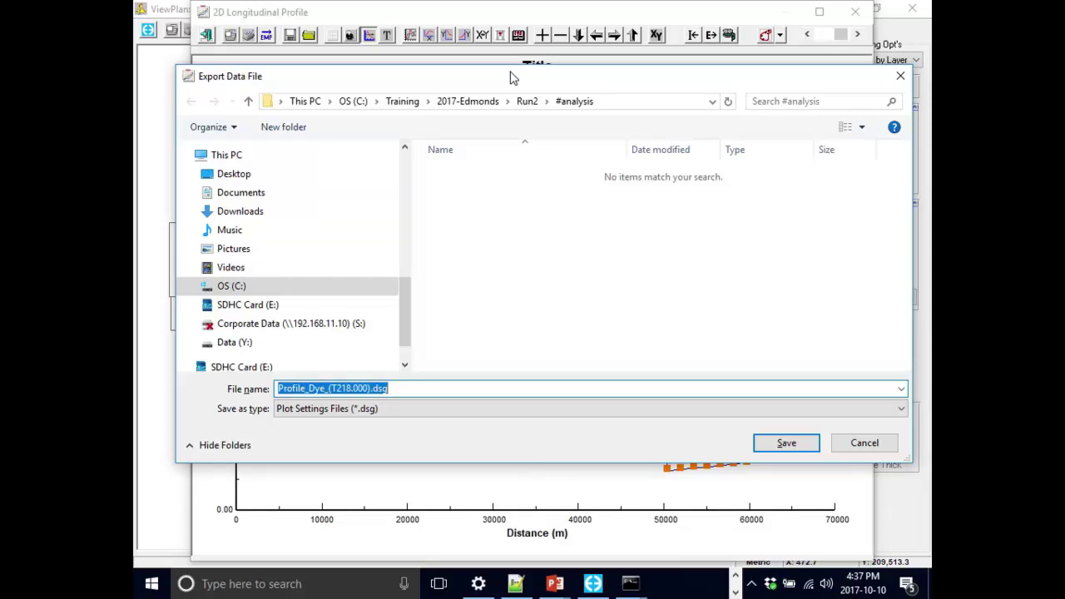
left_click(854, 450)
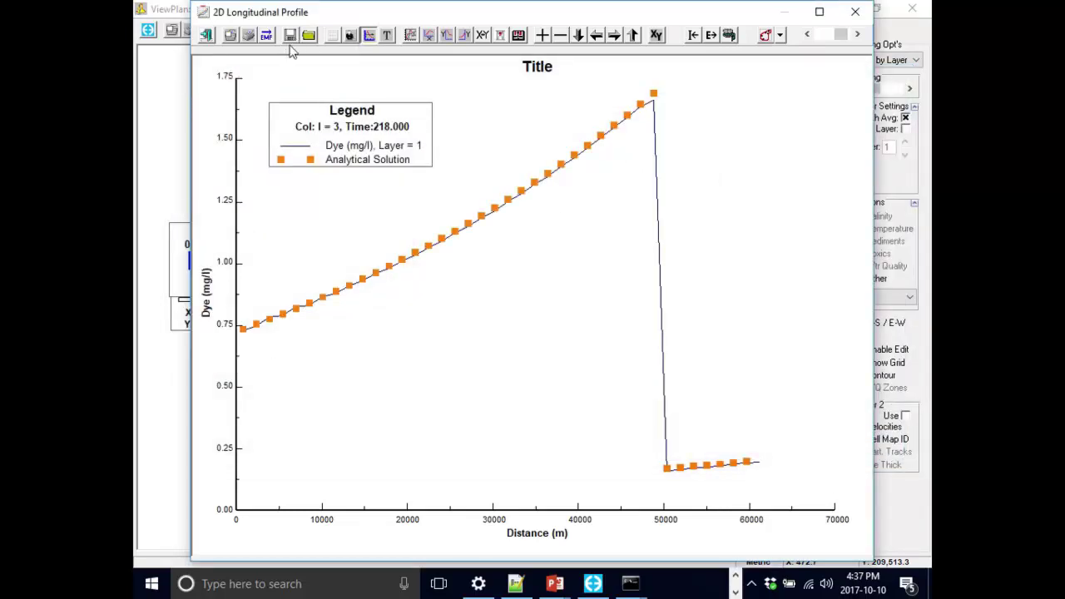
left_click(290, 36)
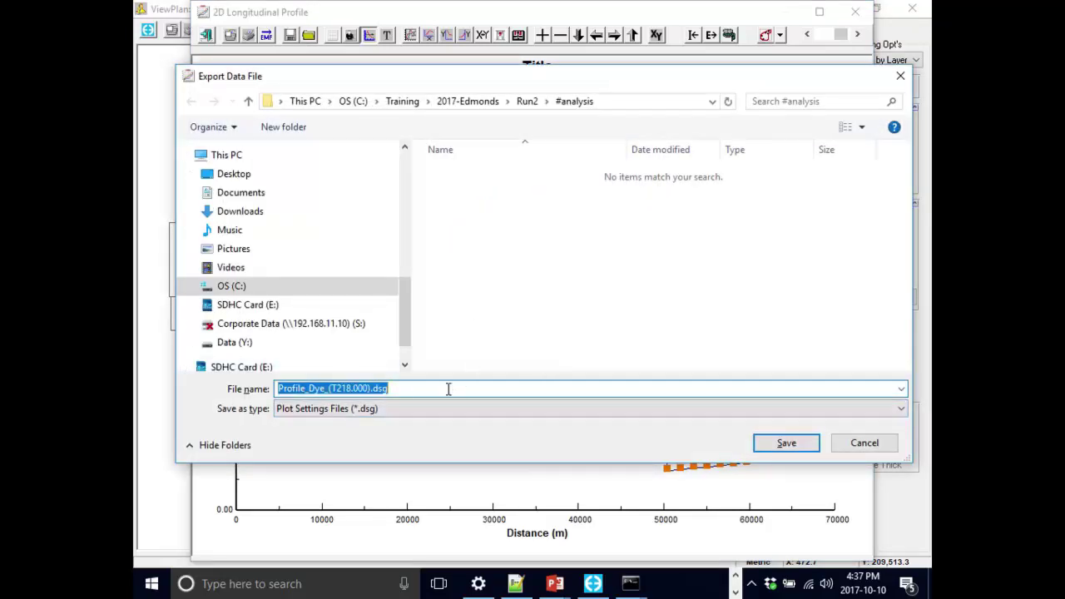
type("dy")
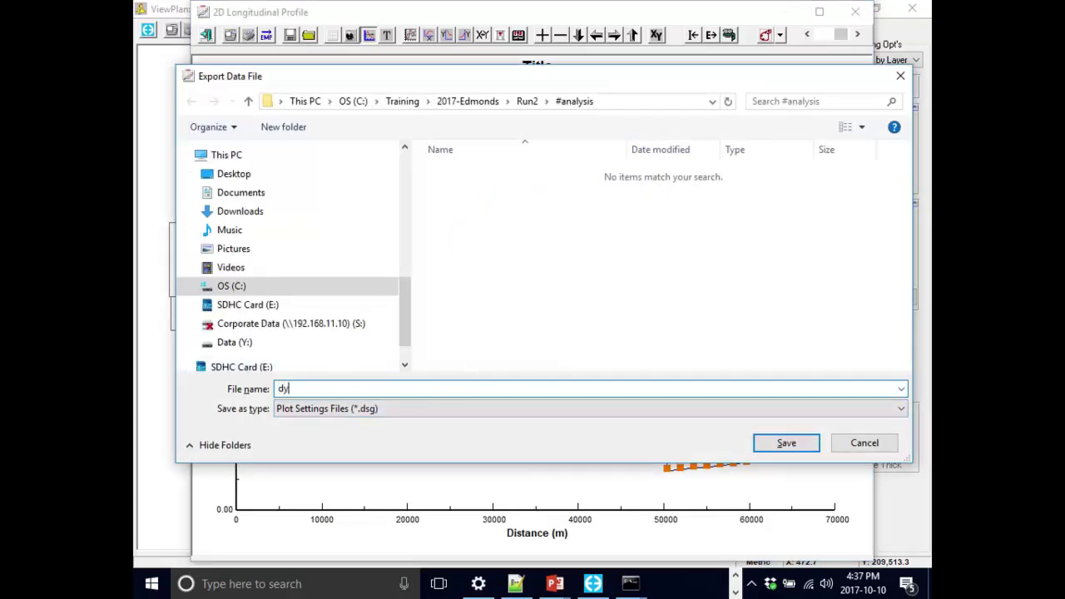
type("e-profile-settings")
left_click(787, 444)
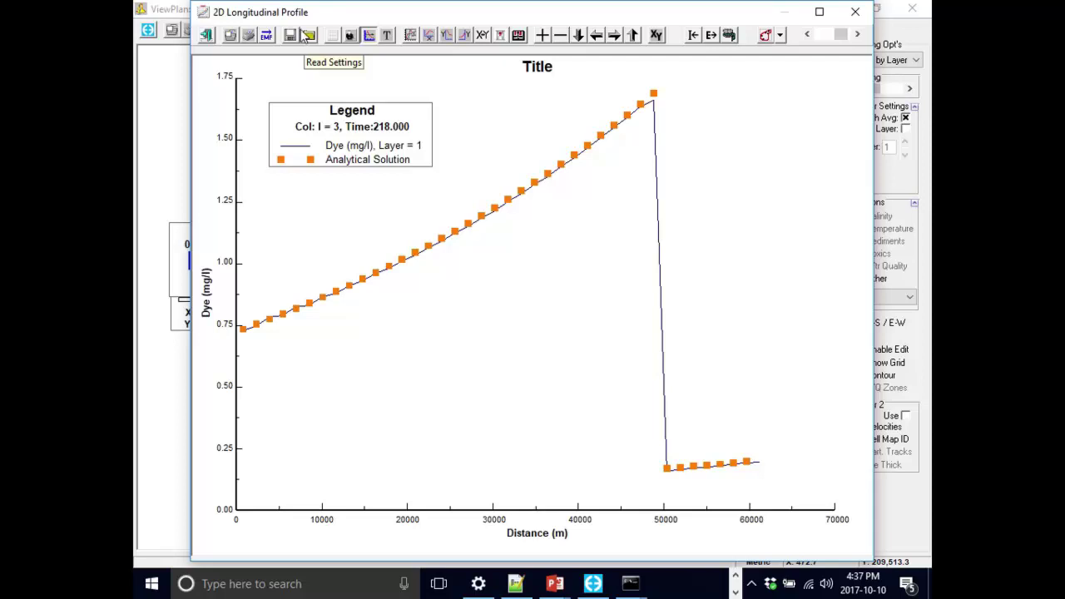
Step: Close the longitudinal profile and the 2D plan view to return to the Run2 project window
left_click(855, 14)
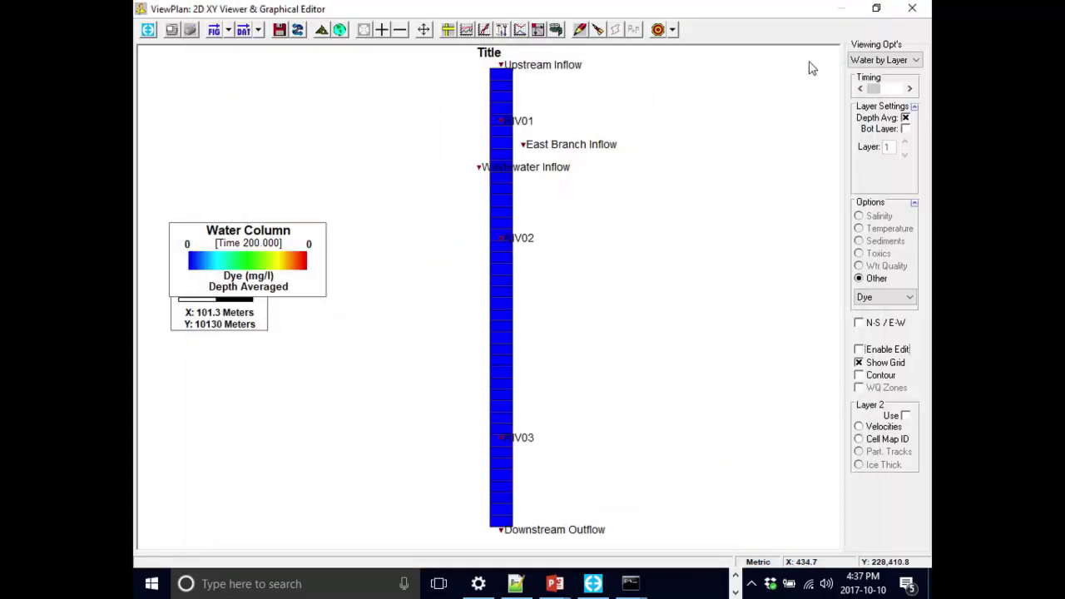
double_click(702, 13)
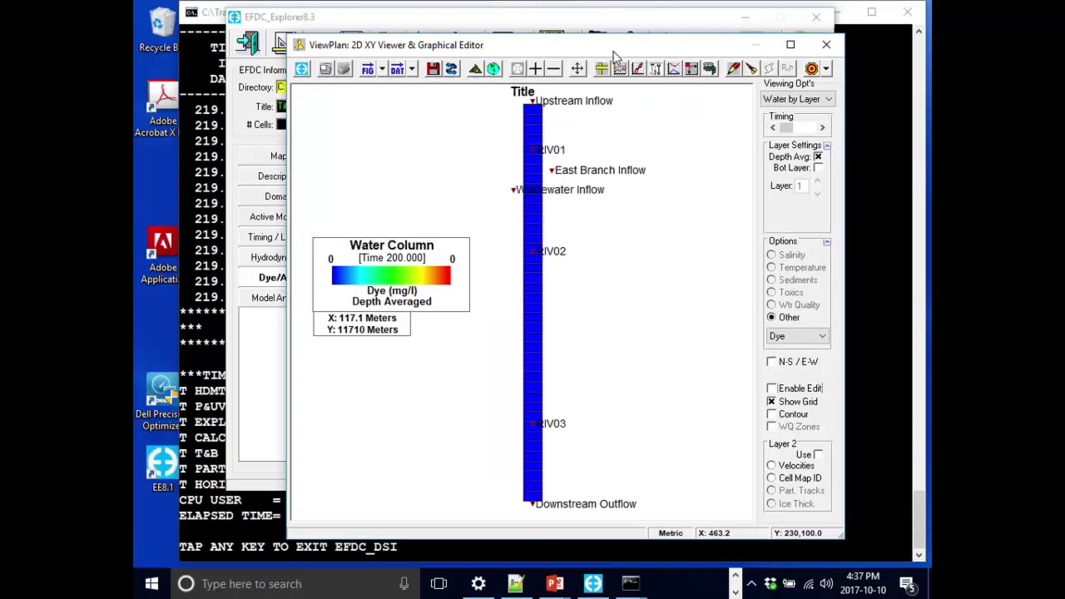
left_click(821, 38)
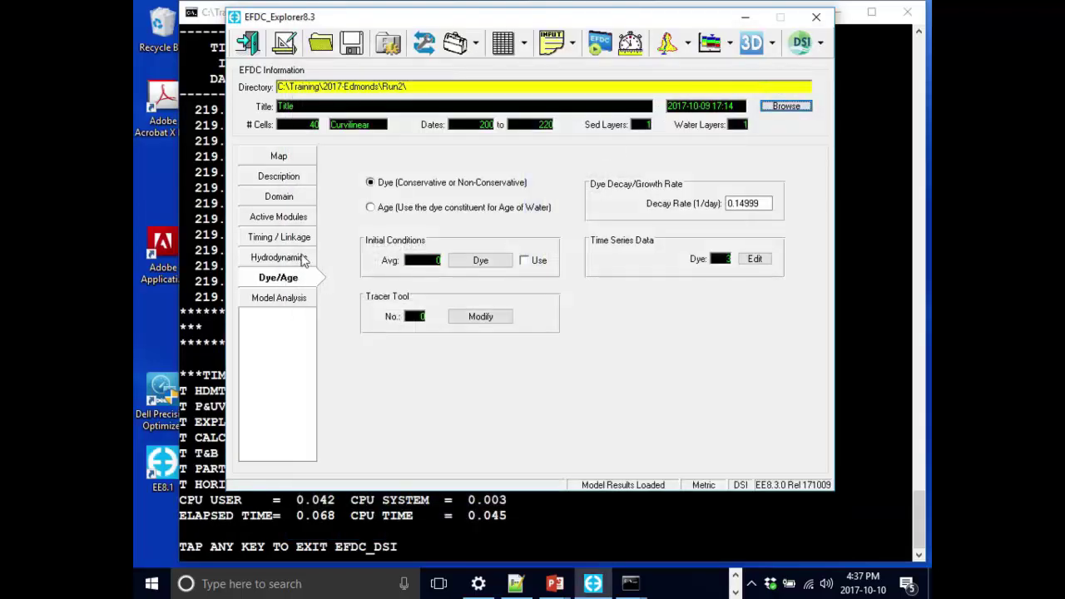
Step: View the time step history plot among the miscellaneous model analysis tools, and close it
left_click(290, 302)
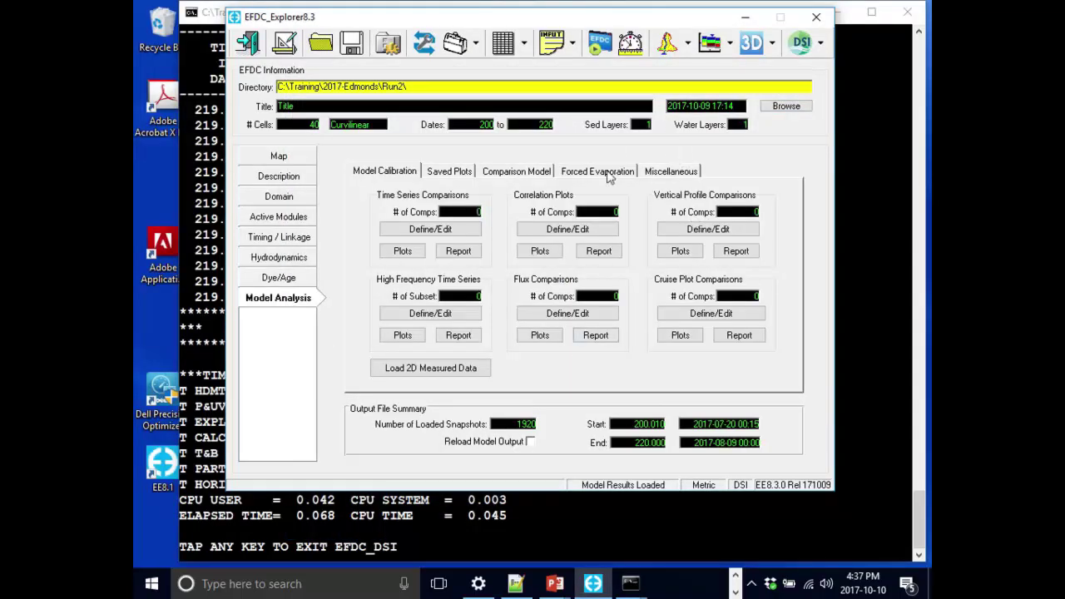
left_click(678, 172)
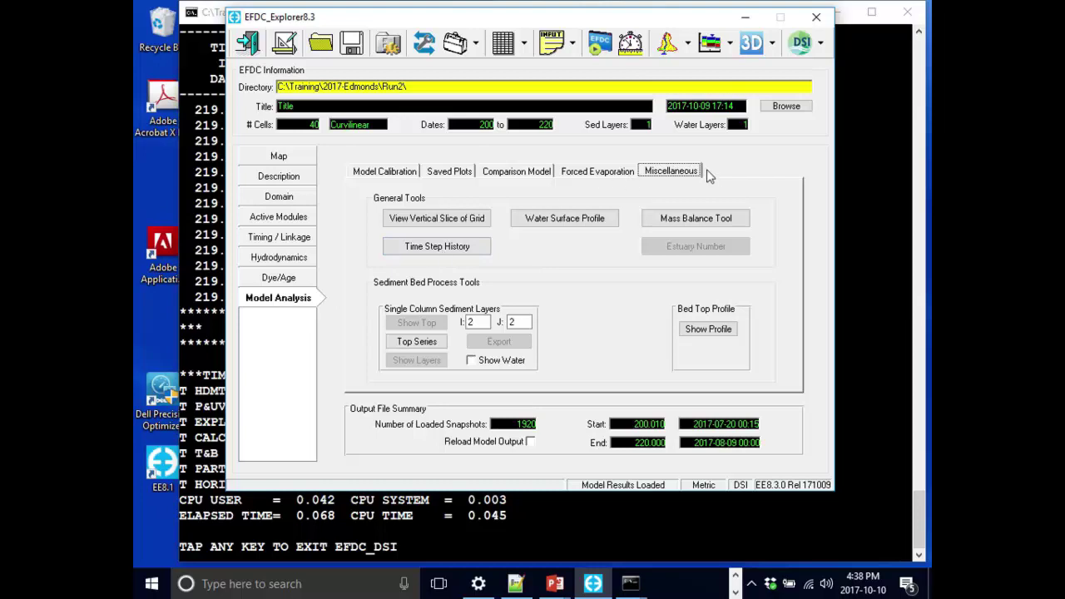
left_click(420, 246)
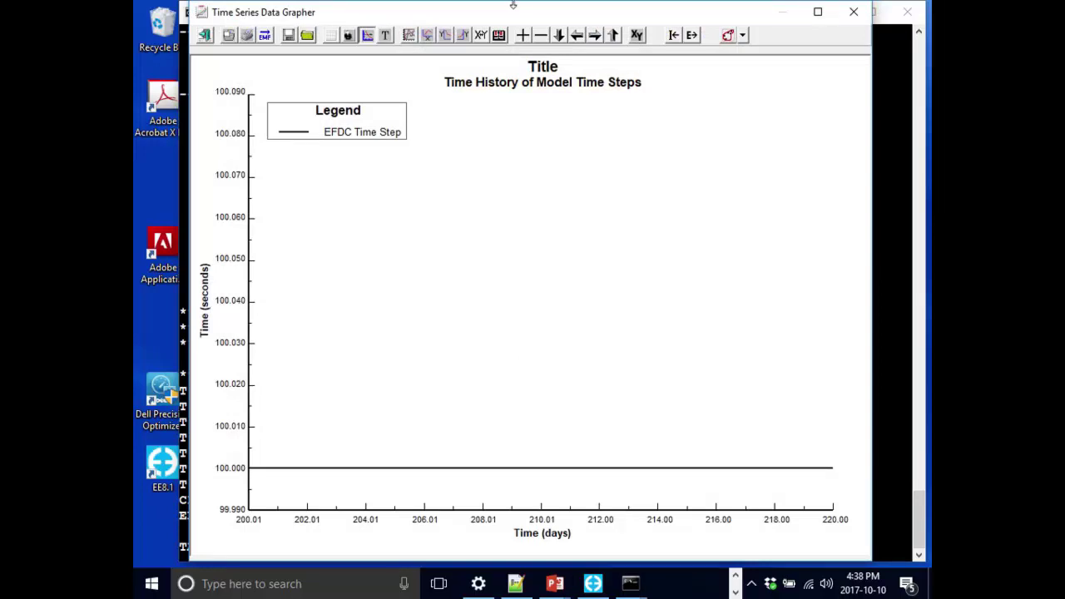
left_click(854, 11)
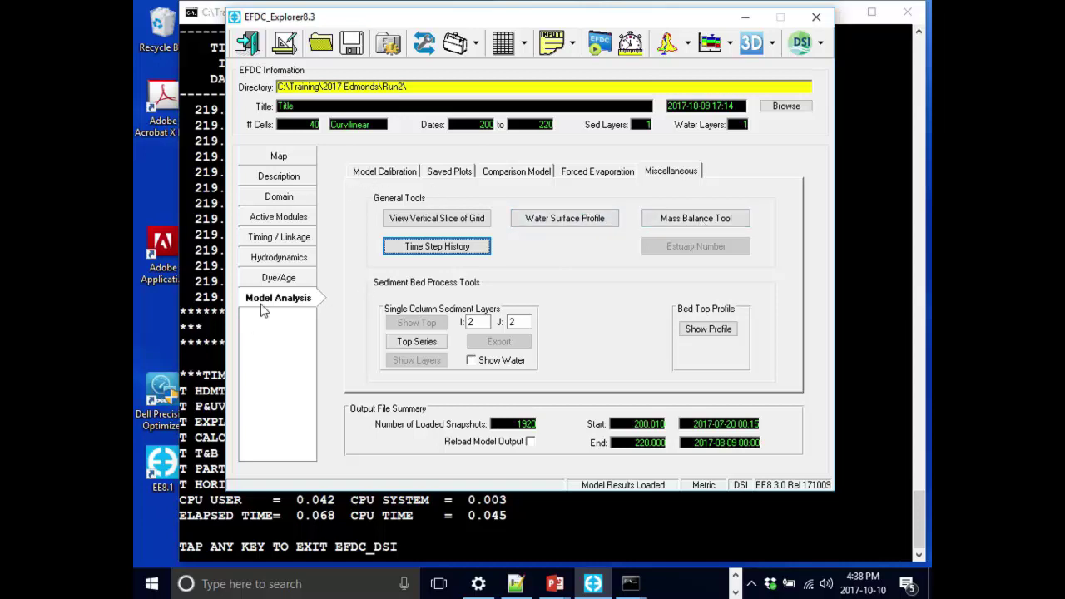
Step: Inspect the model calibration's time series comparison definitions, and leave them without saving changes
left_click(398, 172)
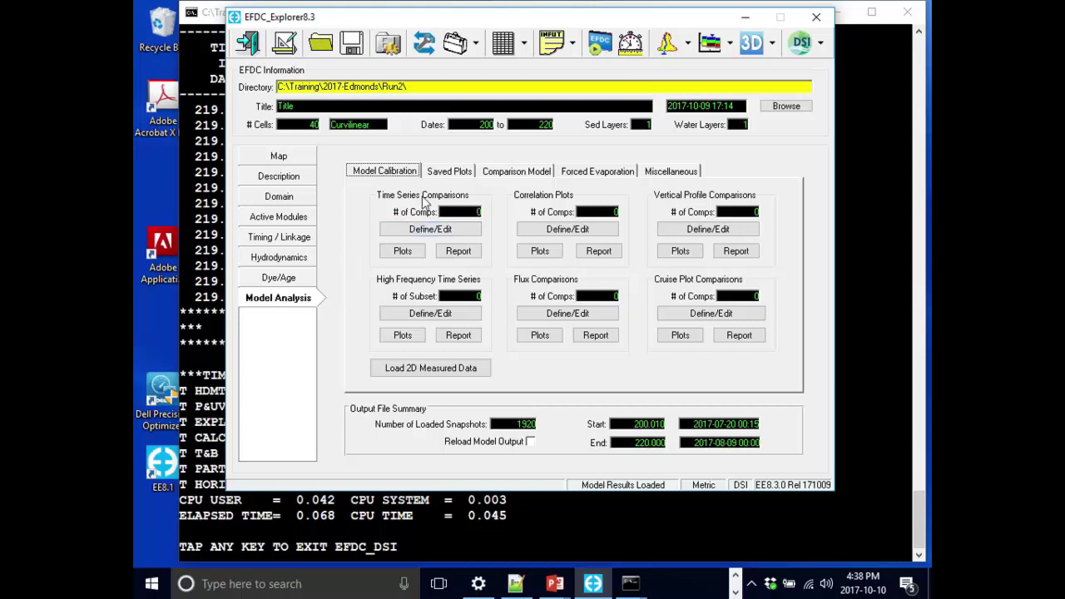
left_click(421, 238)
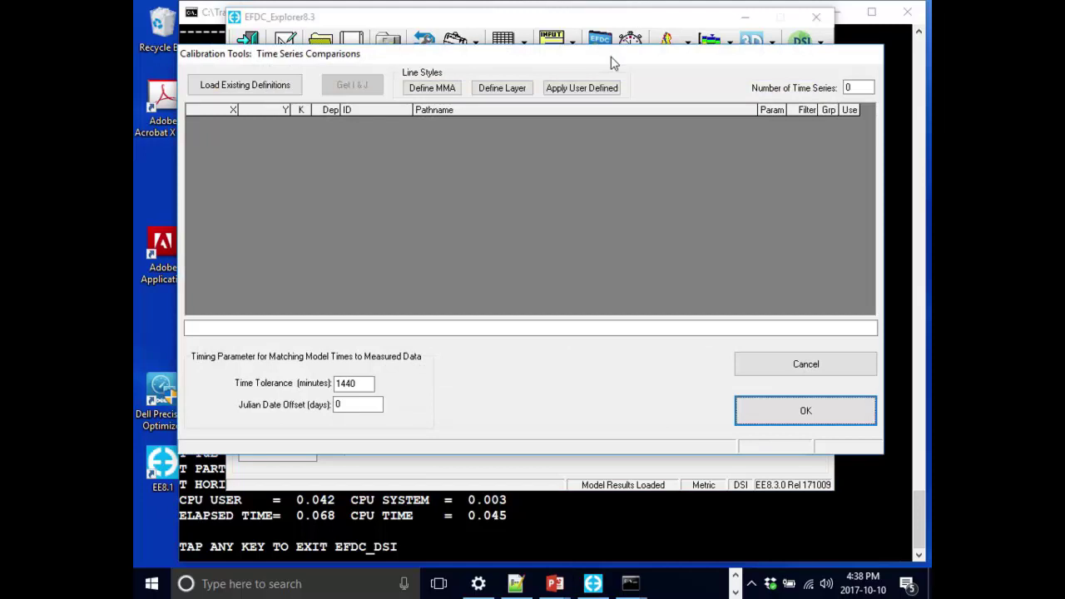
left_click_drag(611, 57, 611, 66)
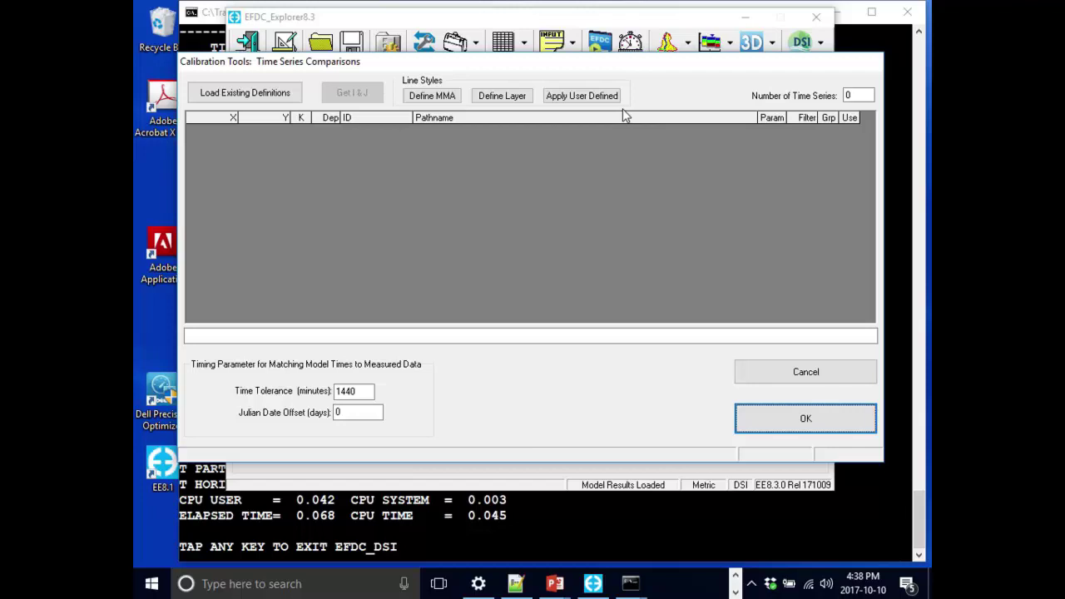
left_click(833, 376)
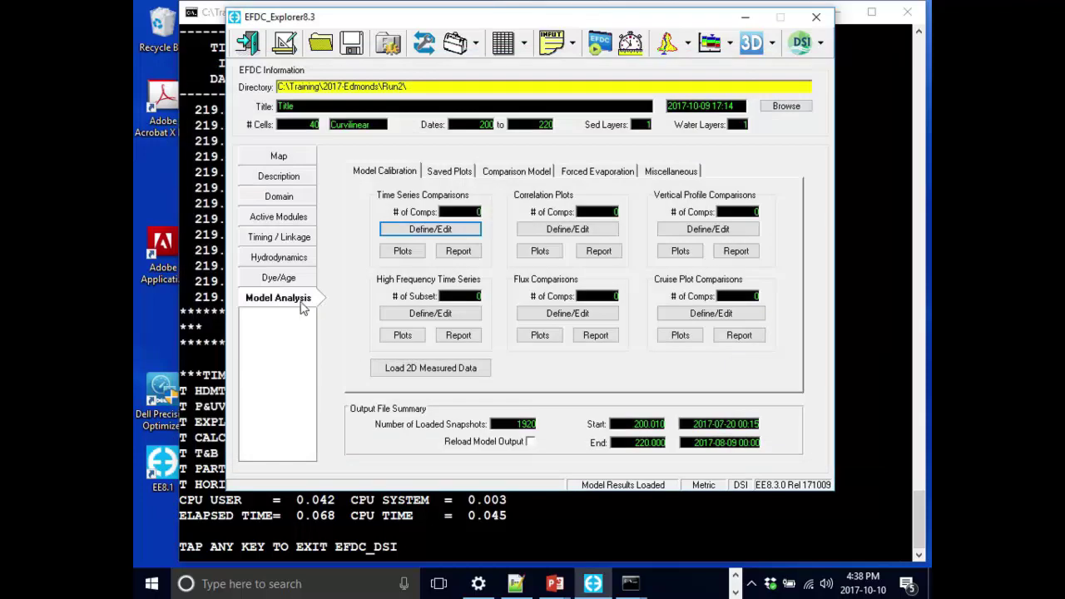
Step: Set the number of time series to 3 in the time series comparison definitions and enter 15 as the first series' X coordinate
left_click(439, 235)
left_click_drag(870, 87, 839, 87)
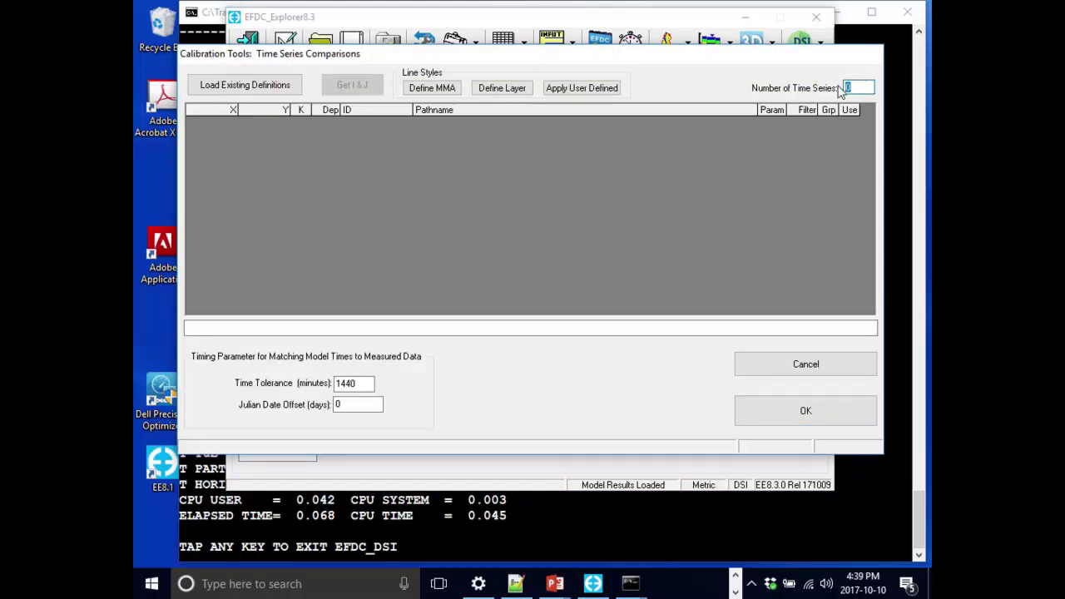
type("3")
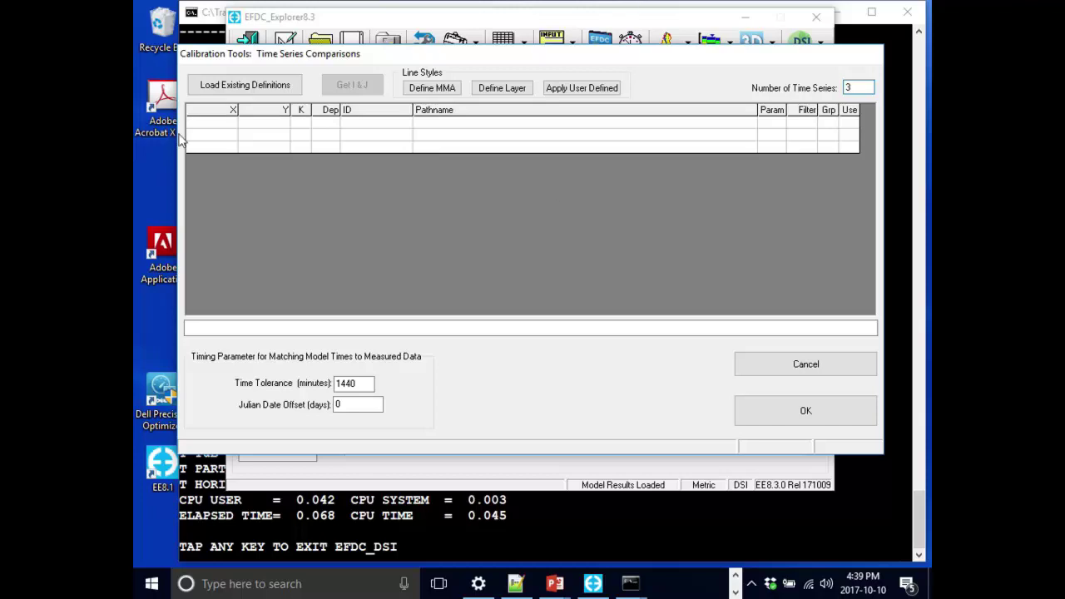
left_click(232, 126)
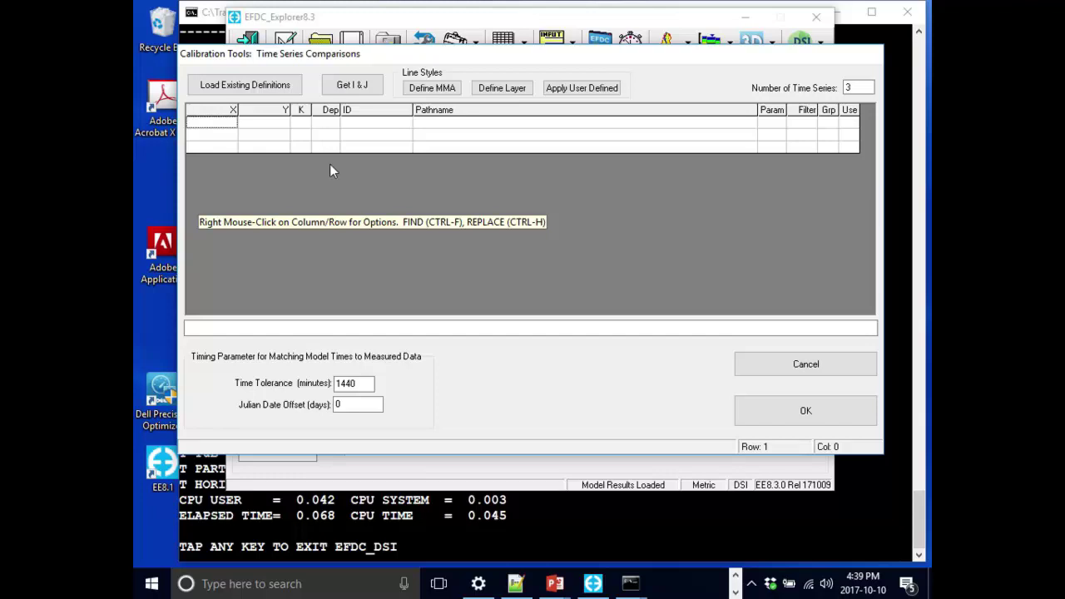
type("15")
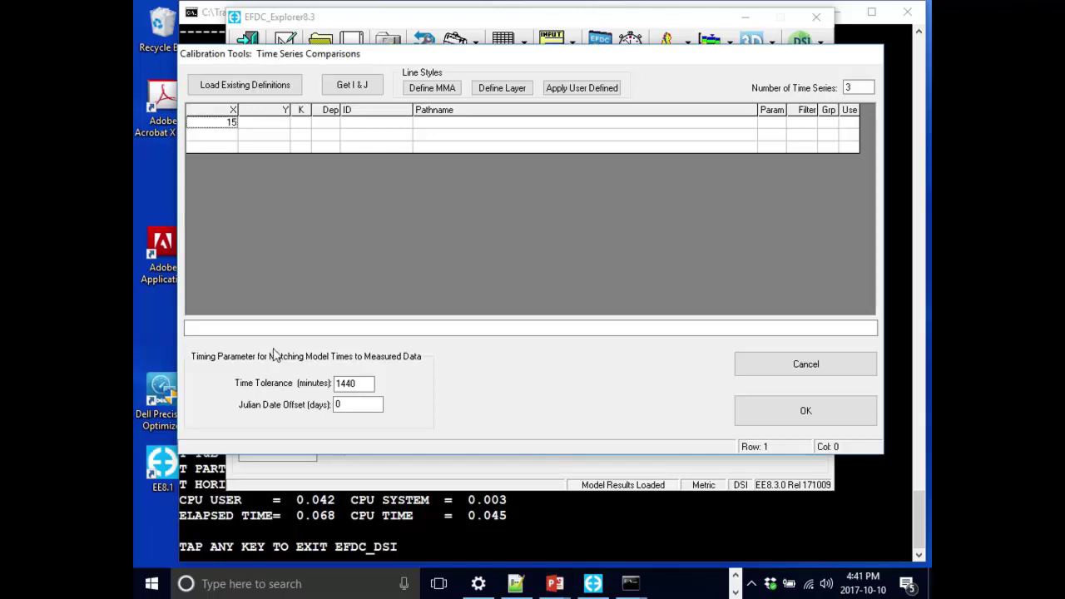
Step: Look up the code for dye in the parameter codes help for the first time series
left_click(772, 127)
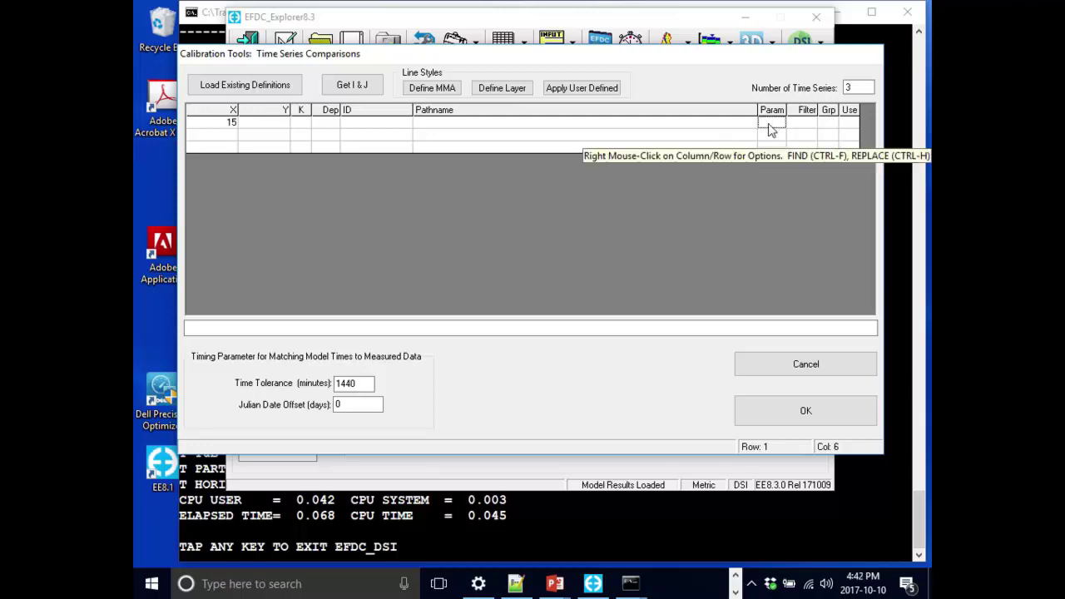
double_click(770, 129)
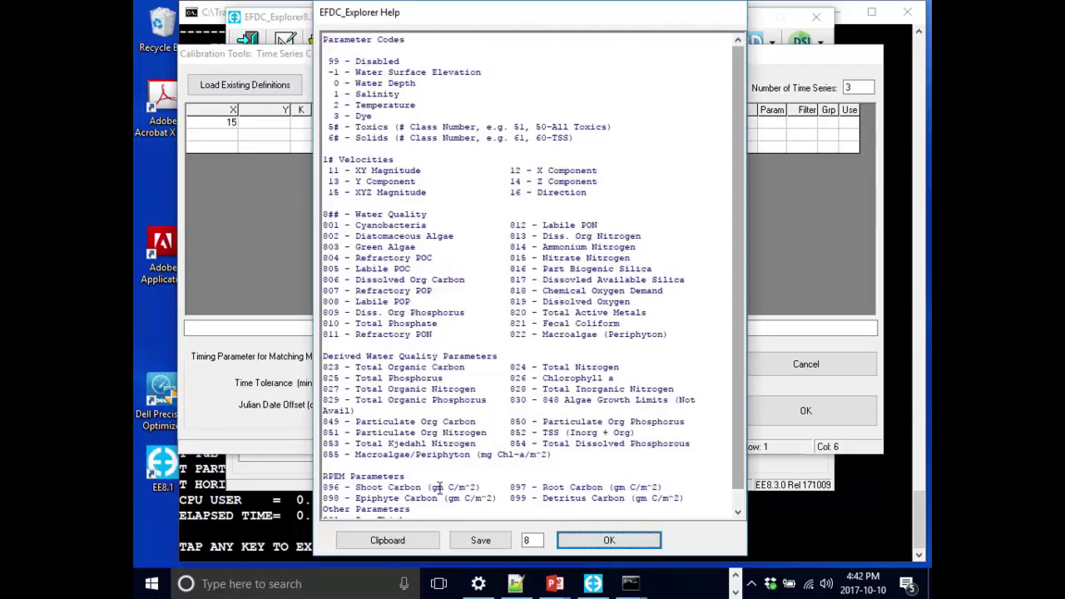
left_click(614, 541)
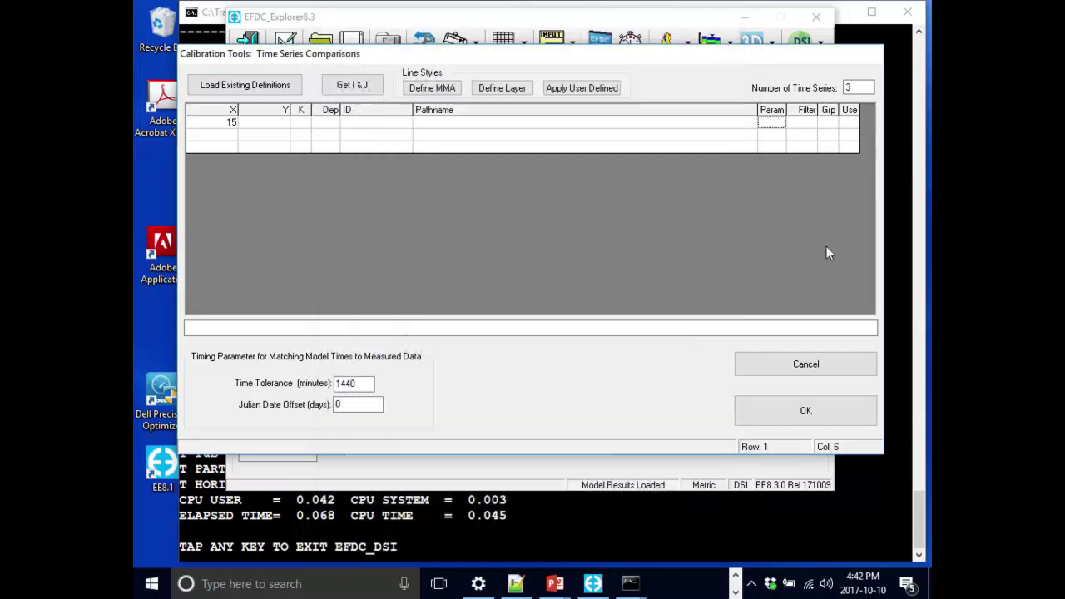
double_click(771, 127)
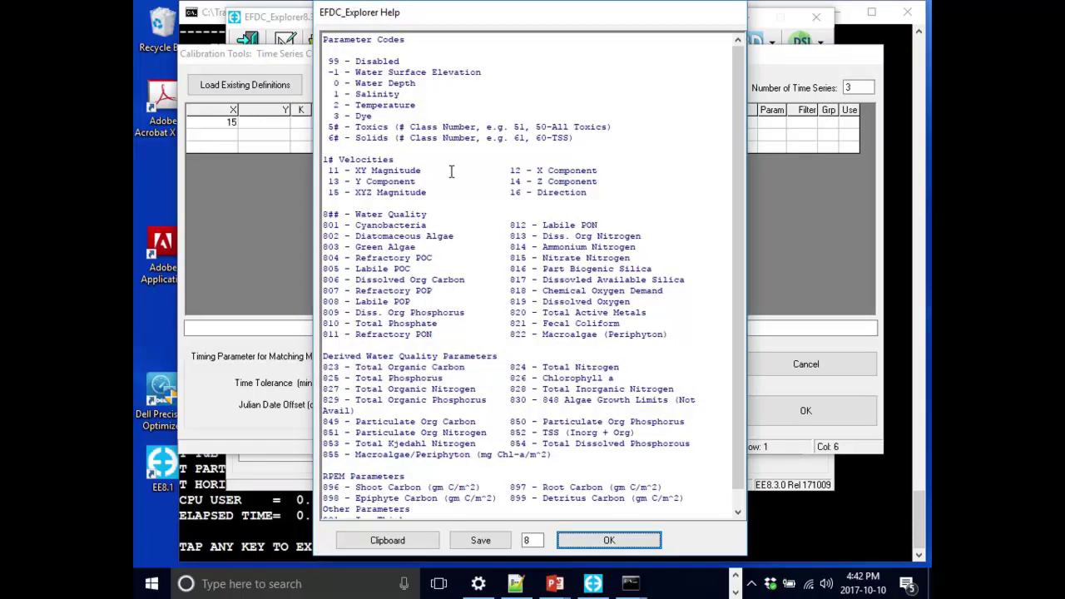
left_click_drag(372, 117, 301, 117)
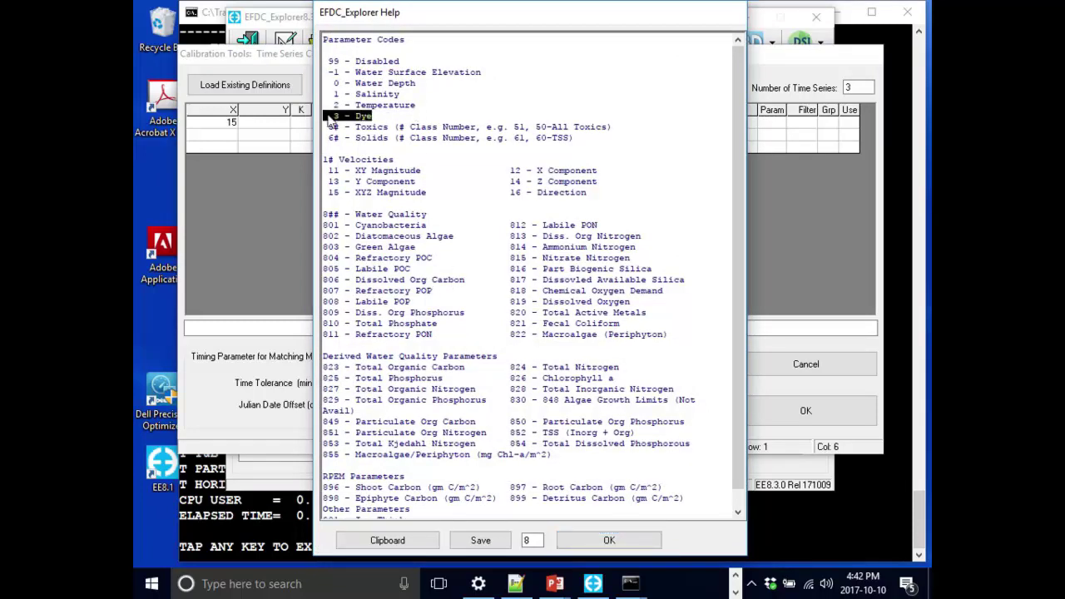
left_click(618, 543)
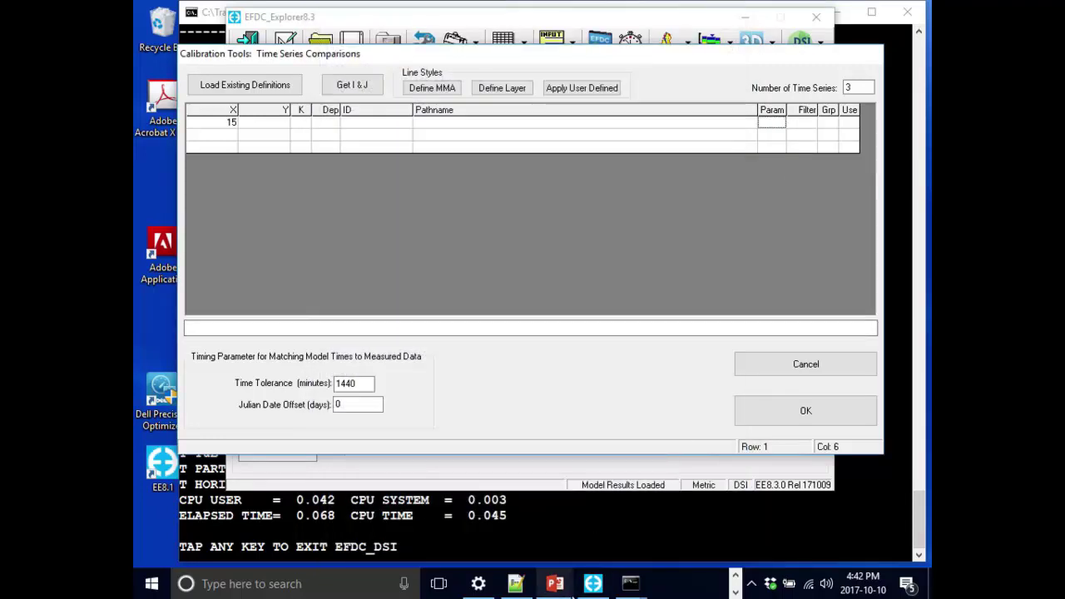
Step: Preview the open PowerPoint presentation on the 1D River dye setup, and return to the time series comparison definitions
mouse_move(554, 583)
mouse_move(601, 516)
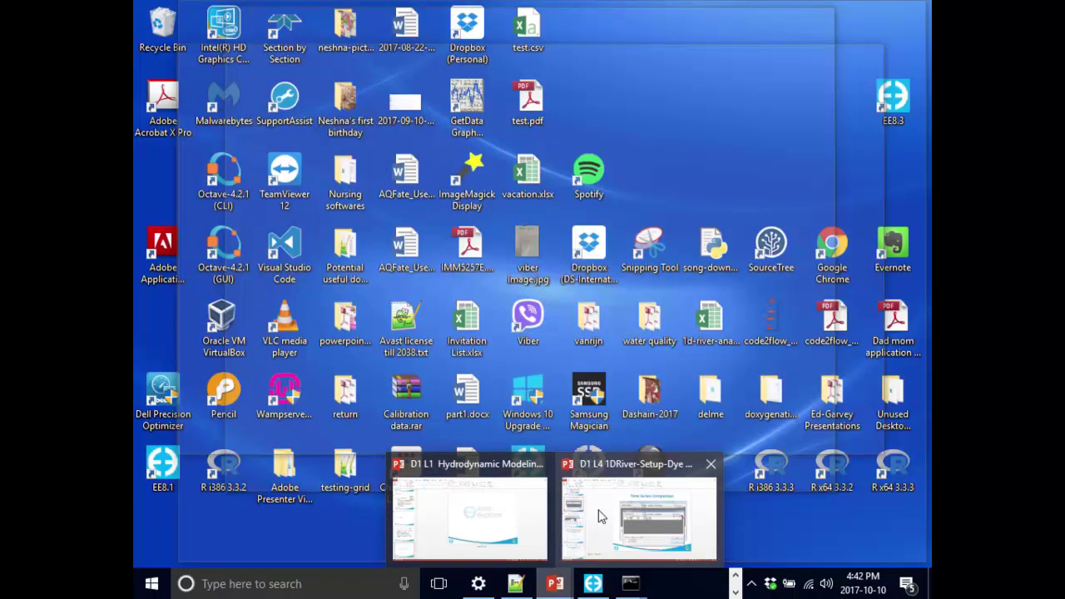
key("alt+Tab")
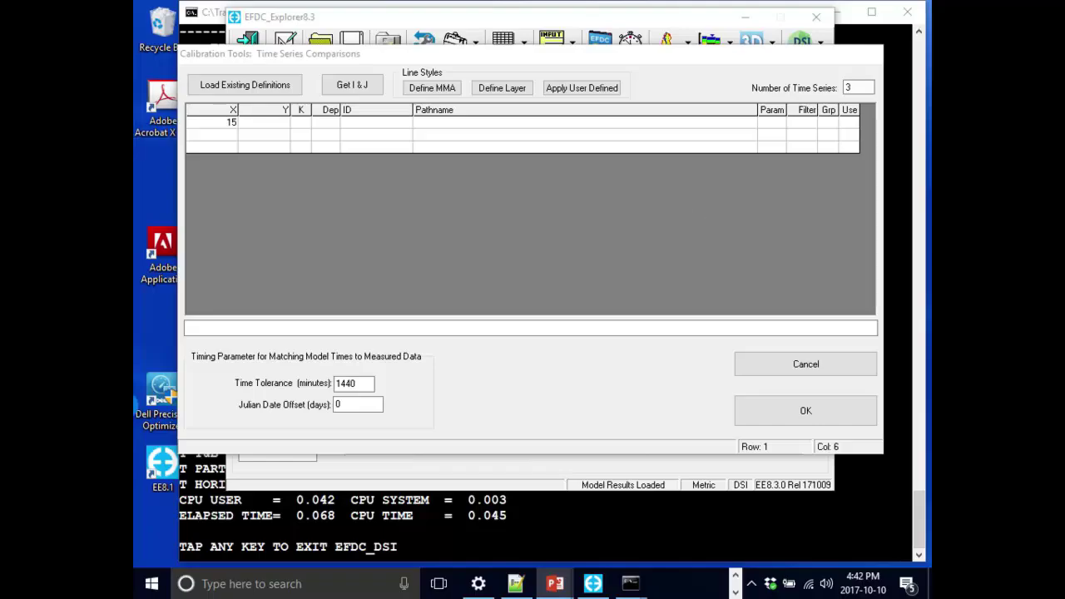
Step: Review the time series filter options for the first series, and inspect its Grp and Use fields
left_click(814, 125)
right_click(809, 126)
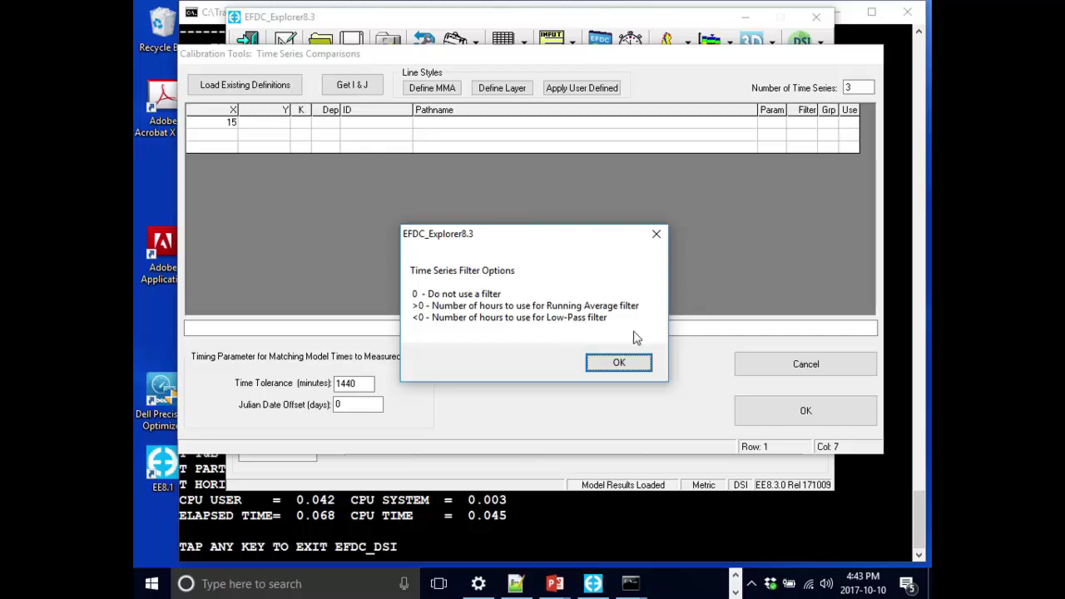
left_click(619, 362)
left_click(837, 126)
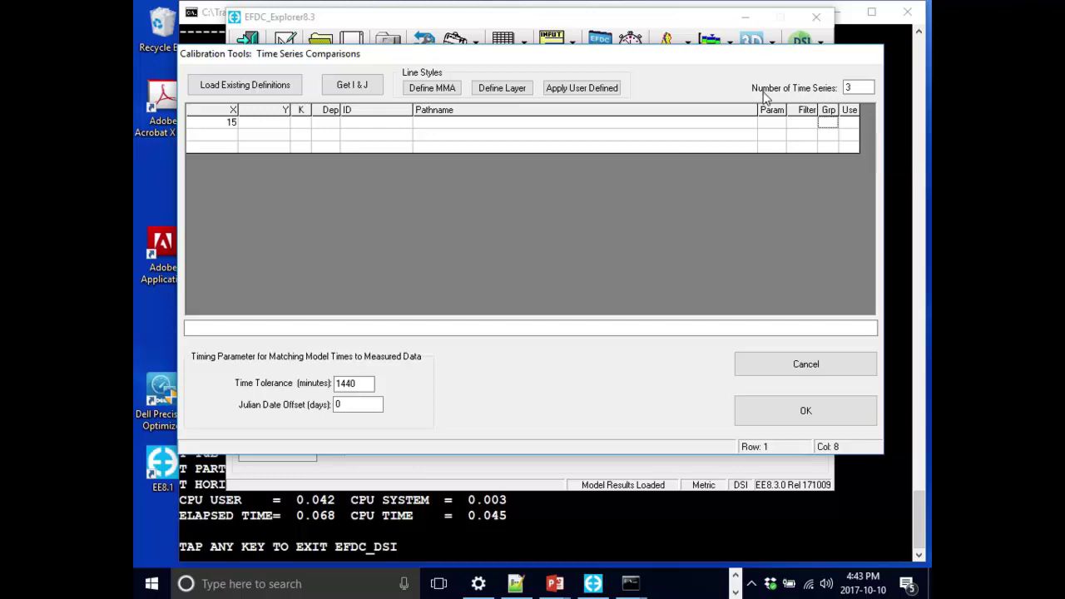
left_click(849, 126)
Step: Switch to PowerPoint and present the Time Series Comparison slide to review the example definitions
key("alt+Tab")
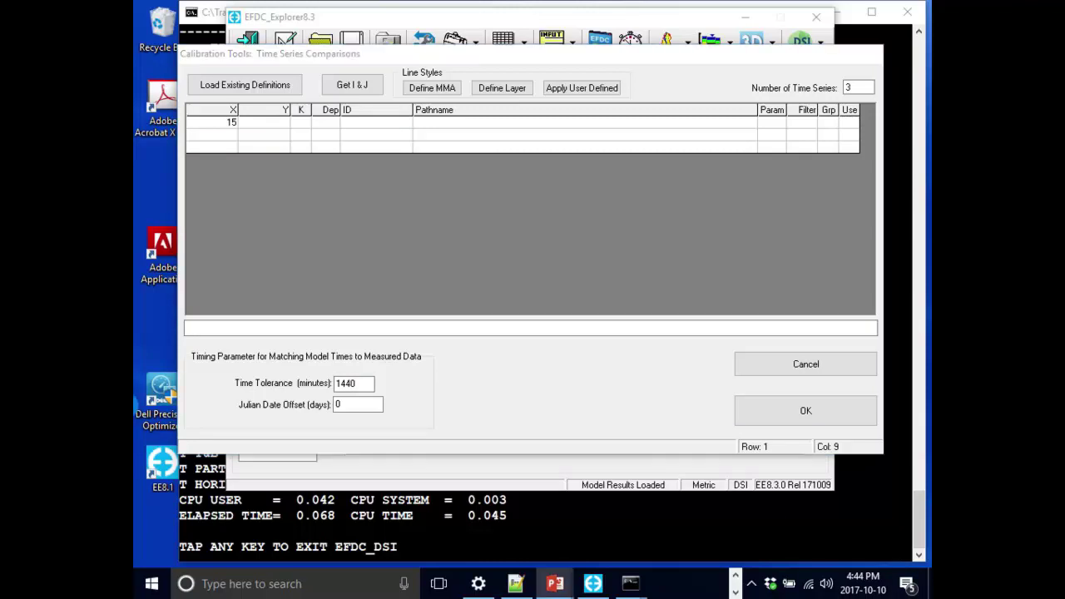
key("shift+F5")
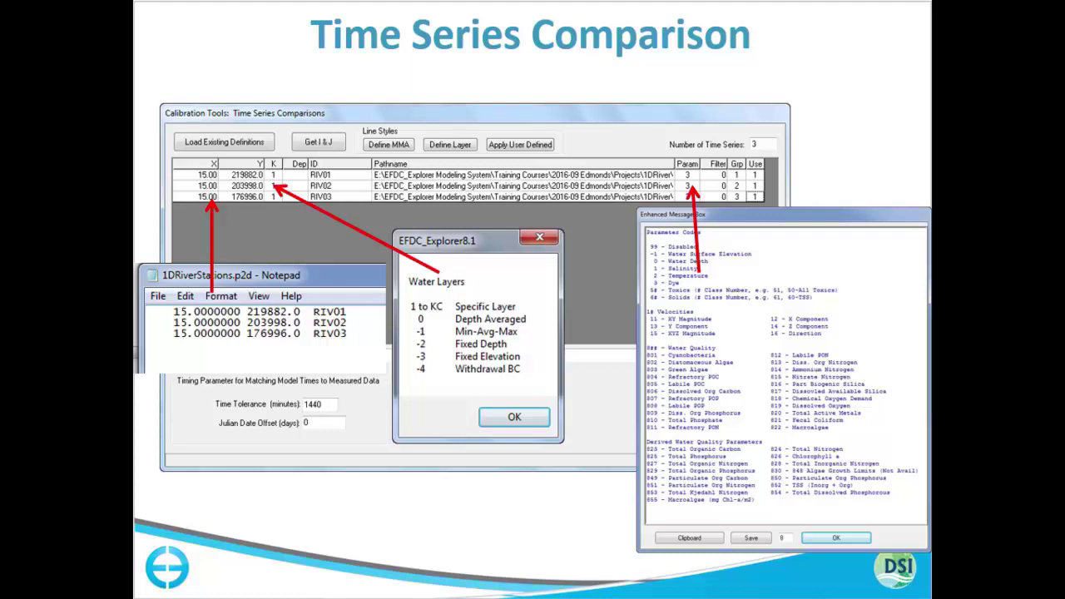
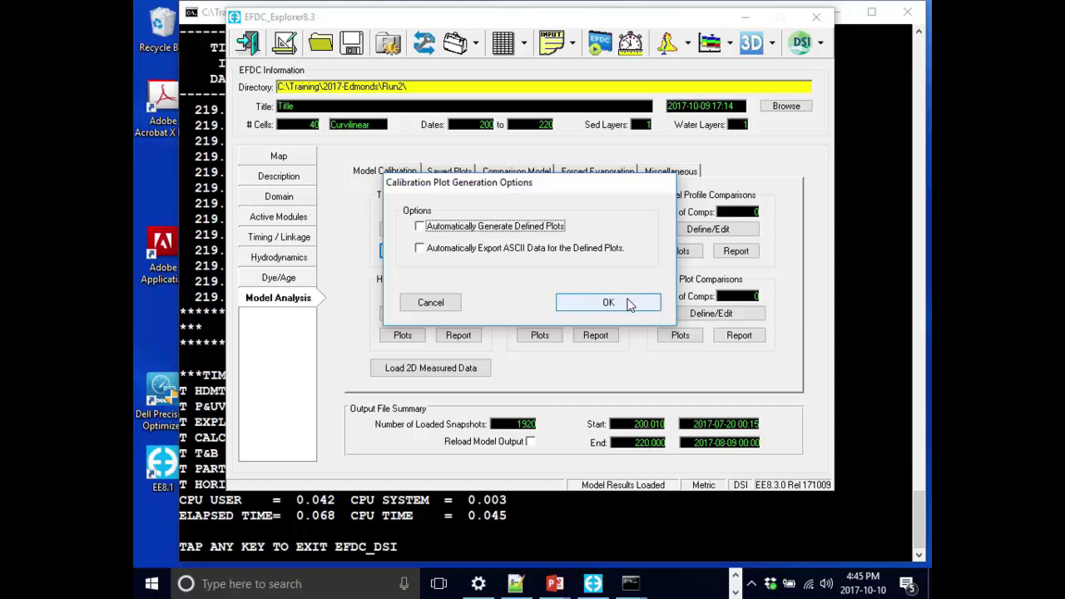
Step: Accept the calibration plot generation options without automatic plots or ASCII export, and open the time series comparison definitions
left_click(630, 305)
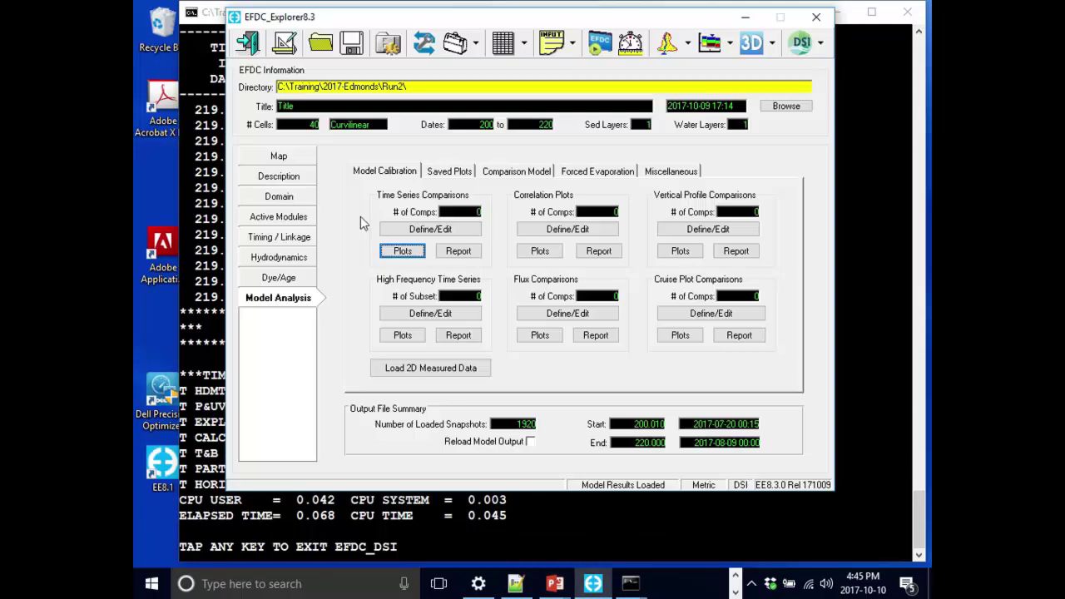
left_click(421, 230)
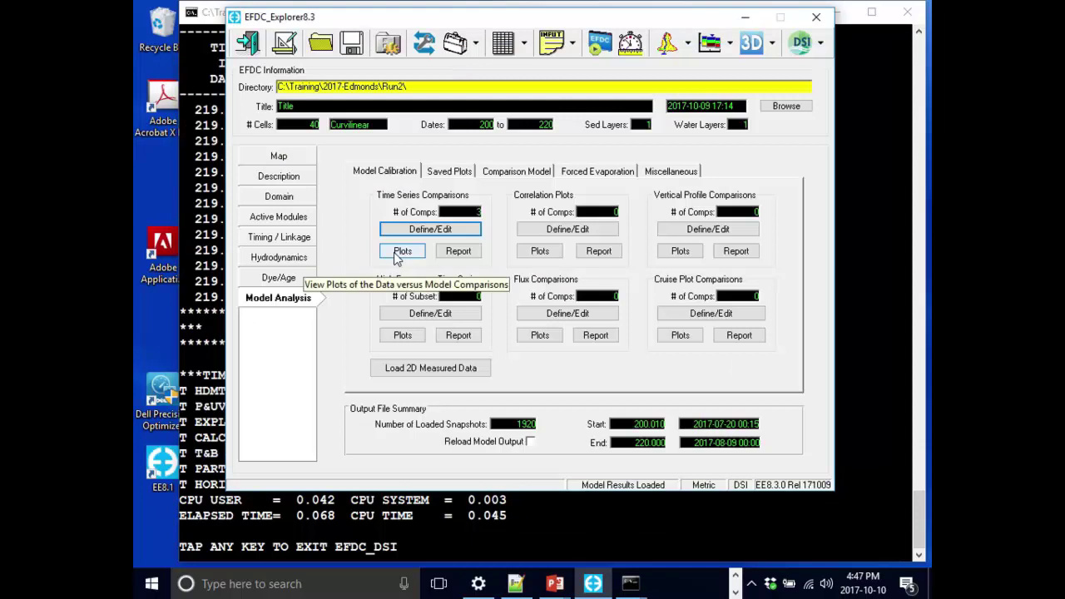
Step: View the combined calibration plot of RIV01, RIV02 and RIV03 at full size with its legend clear of the curves, and exit the plots
left_click(397, 254)
left_click(629, 302)
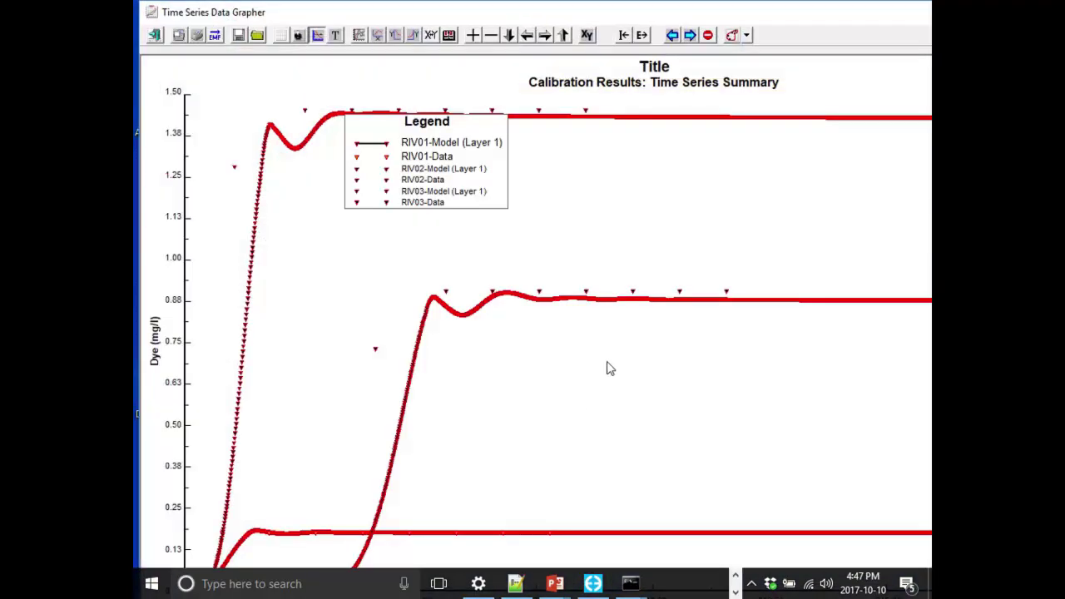
left_click_drag(411, 169, 605, 203)
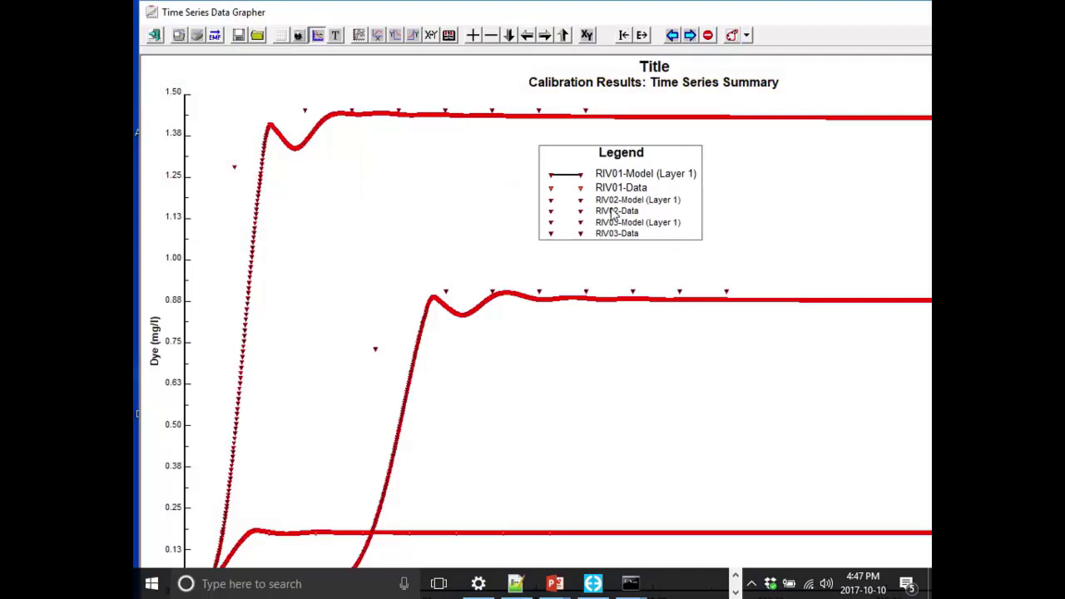
double_click(655, 14)
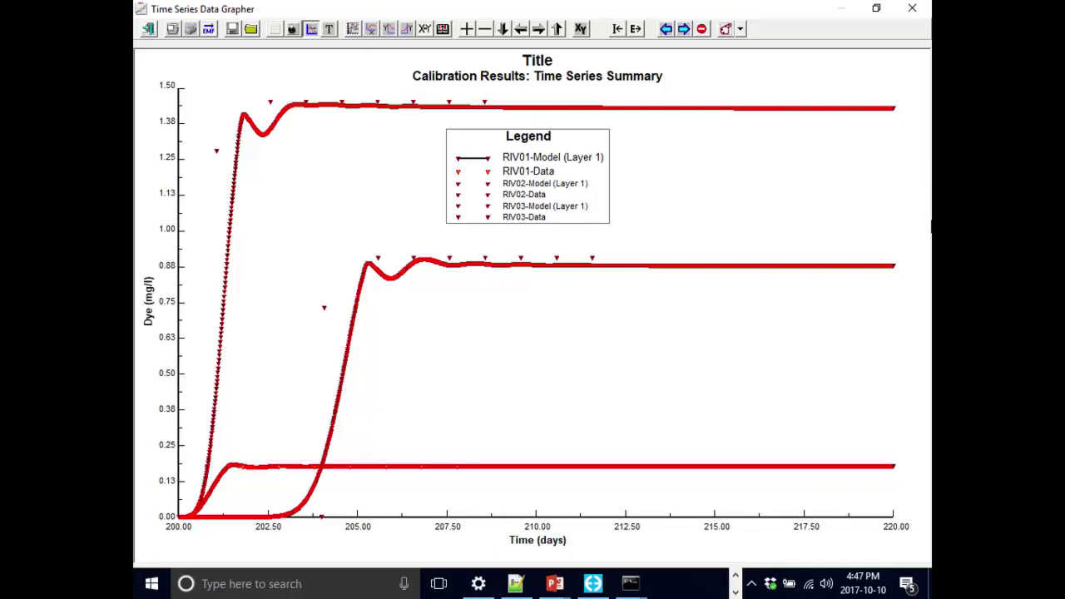
left_click(915, 9)
left_click(583, 343)
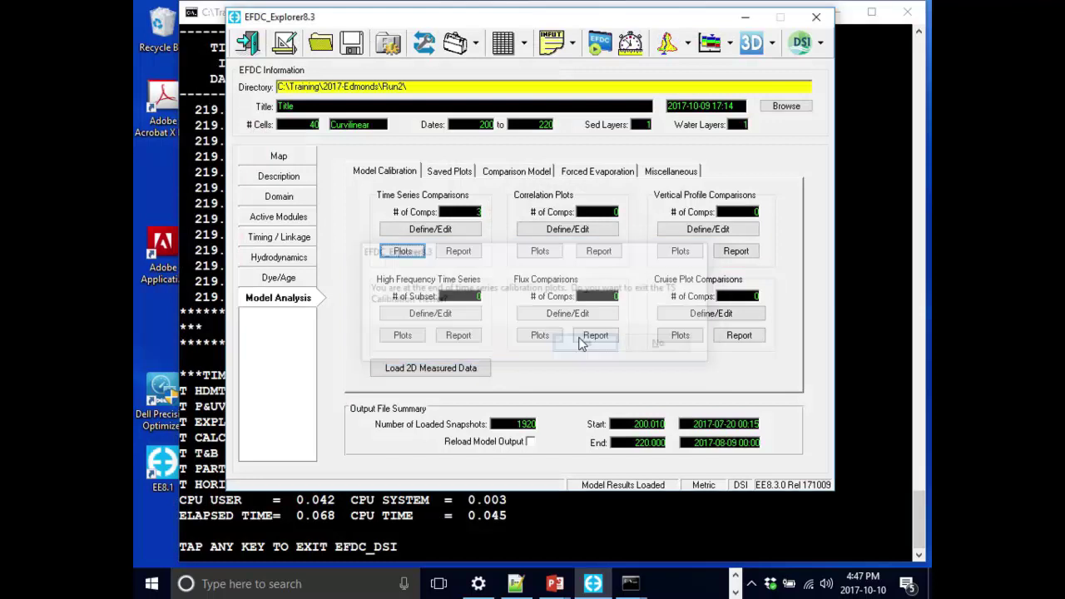
Step: Assign the RIV02 time series to group 2 and RIV03 to group 3, and accept the comparison definitions
left_click(430, 228)
left_click(839, 134)
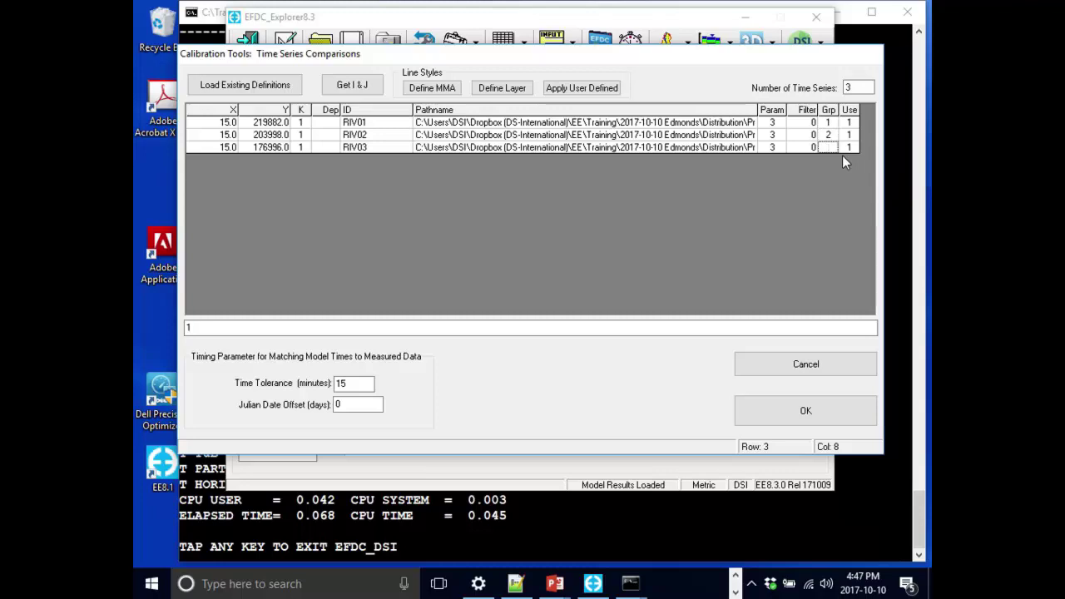
left_click(814, 410)
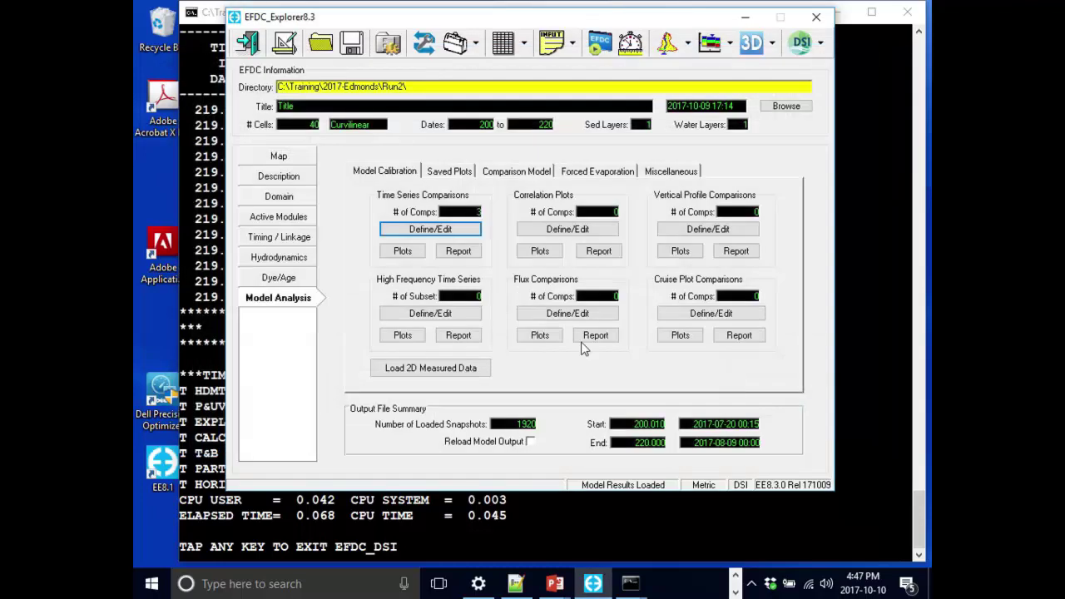
Step: Plot the RIV01 model and data comparison without automatic generation, and move its legend below the curve
left_click(403, 251)
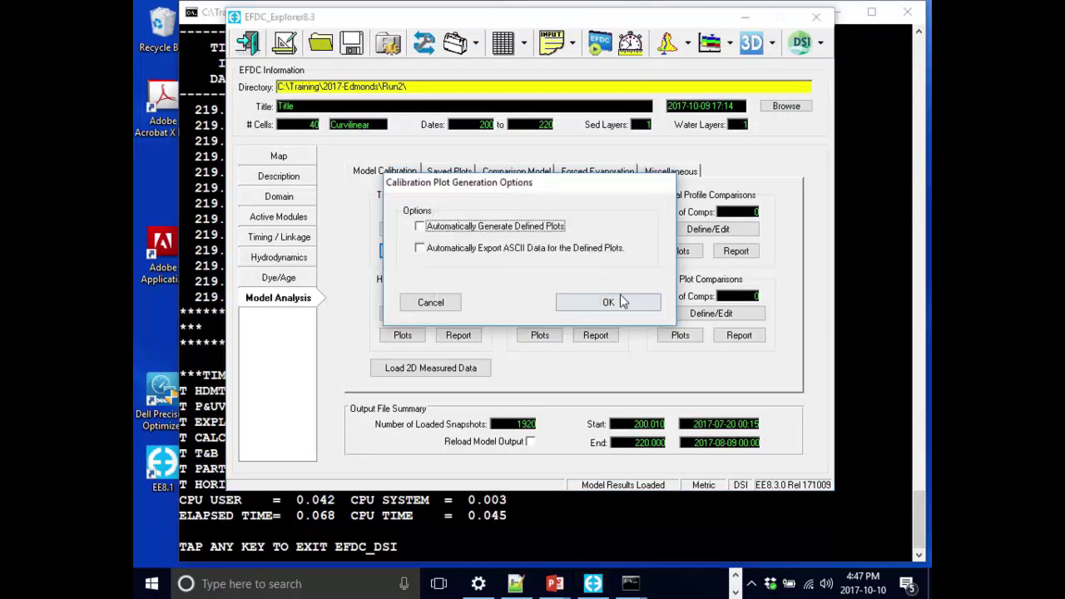
left_click(608, 302)
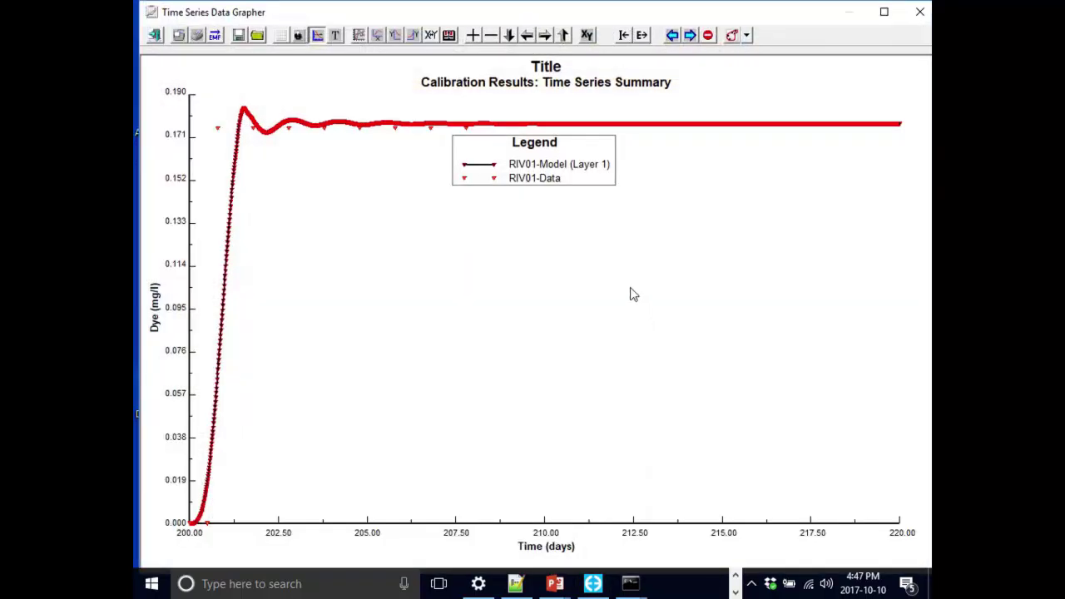
left_click_drag(543, 161, 559, 194)
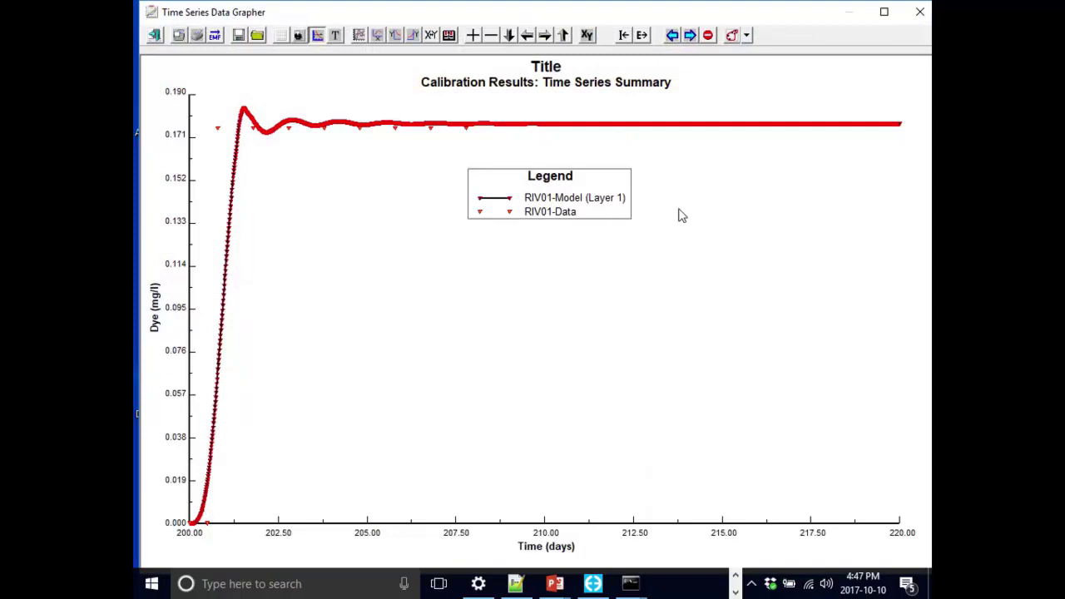
double_click(556, 199)
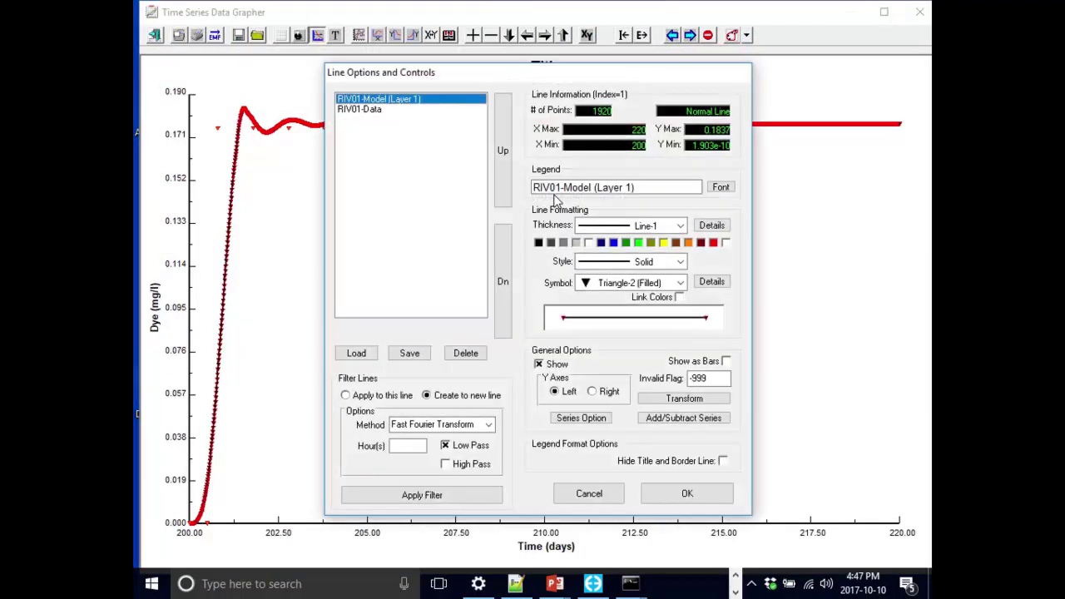
left_click(578, 494)
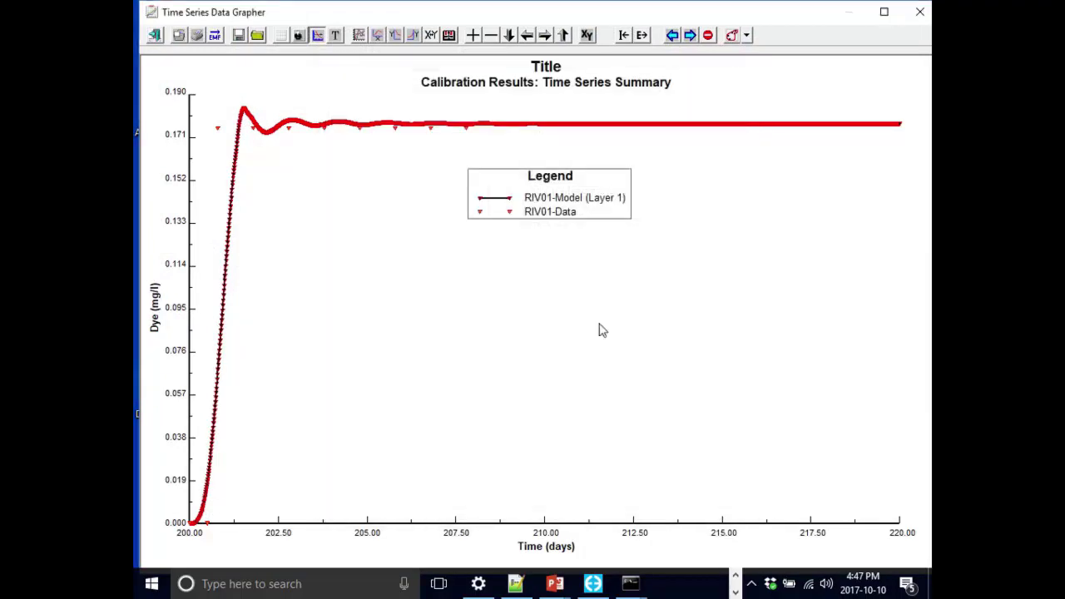
Step: Format the RIV01 model series as a blue solid line with no symbol, keeping the data series as markers
double_click(556, 200)
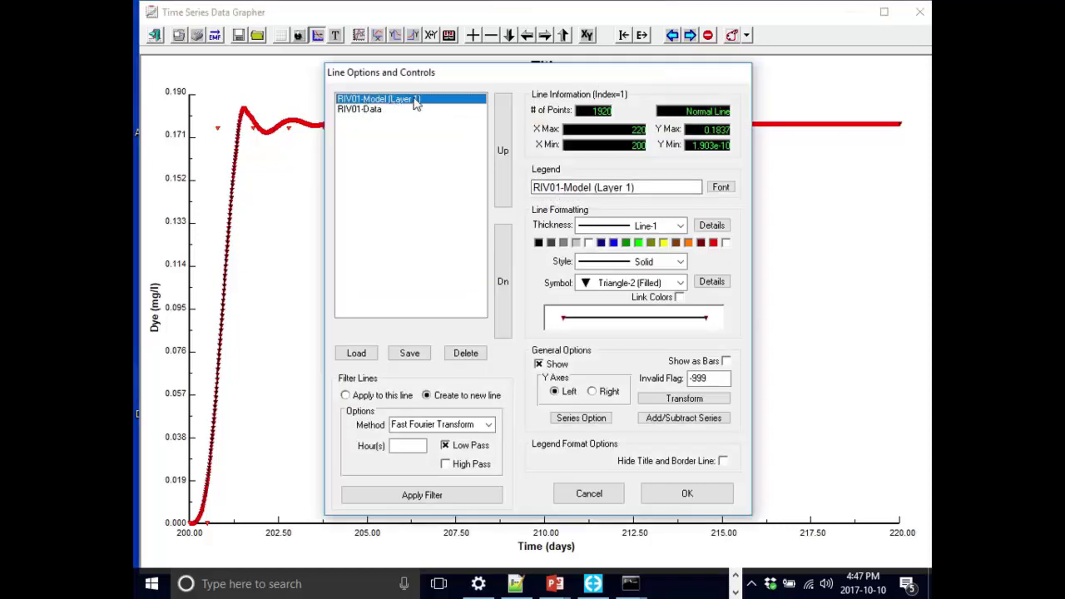
left_click(680, 283)
scroll(666, 301, "up", 5)
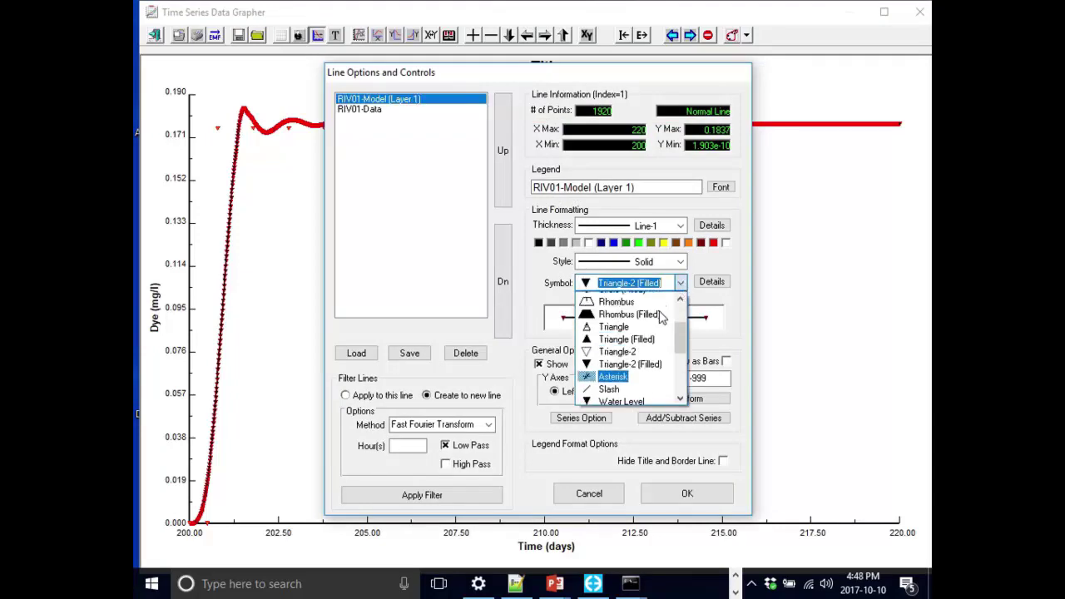
left_click(661, 302)
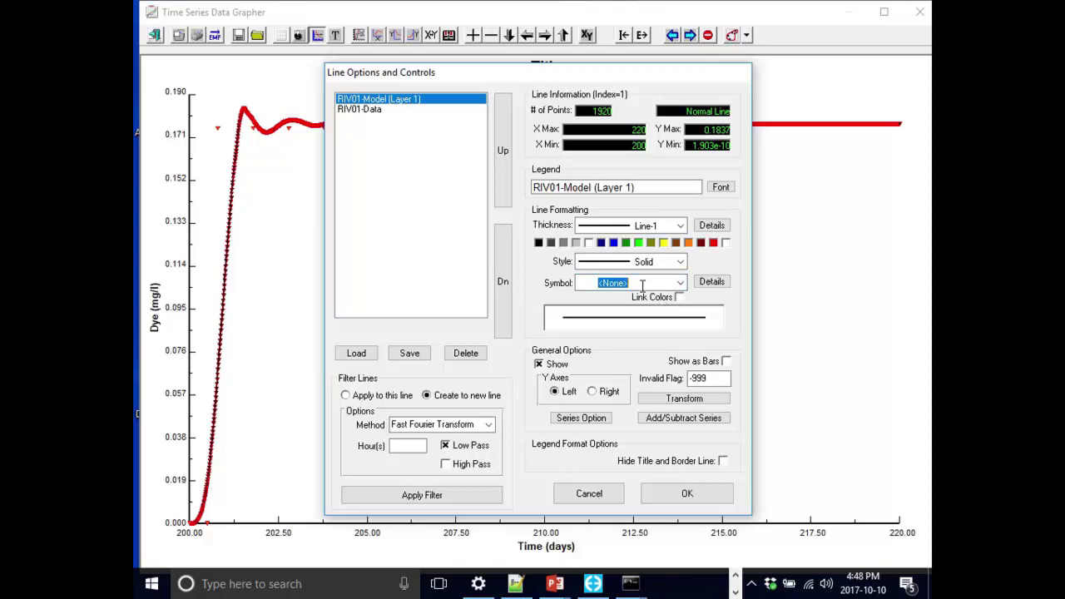
left_click(614, 243)
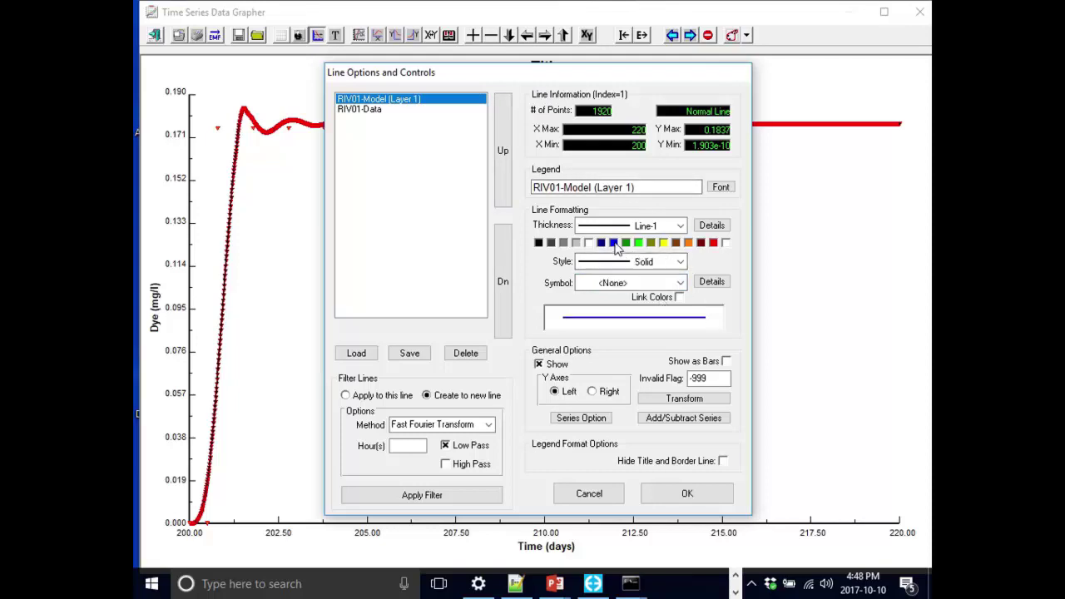
left_click(371, 115)
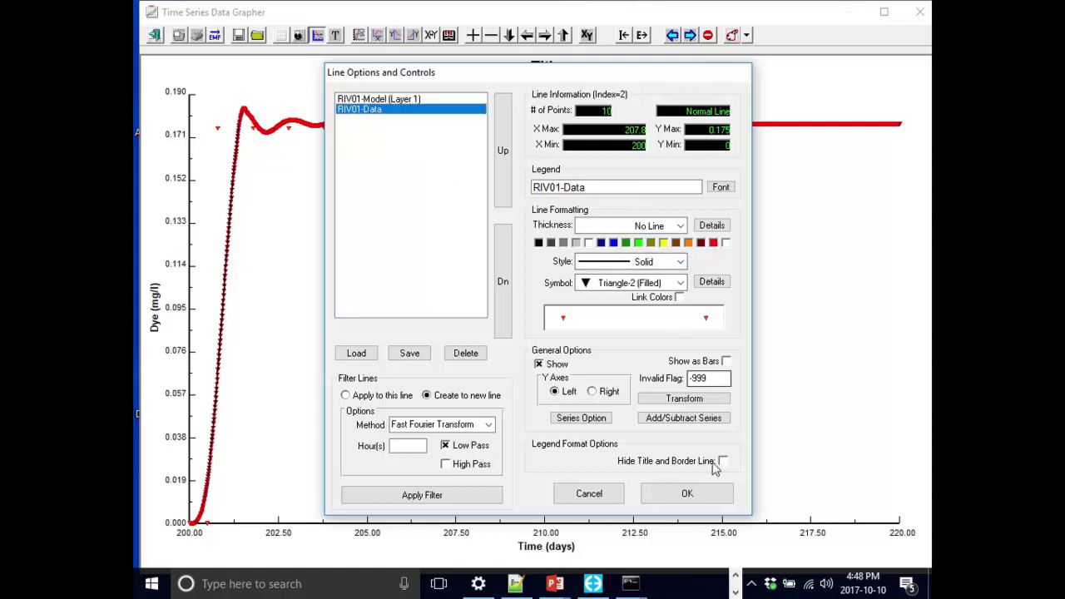
left_click(691, 493)
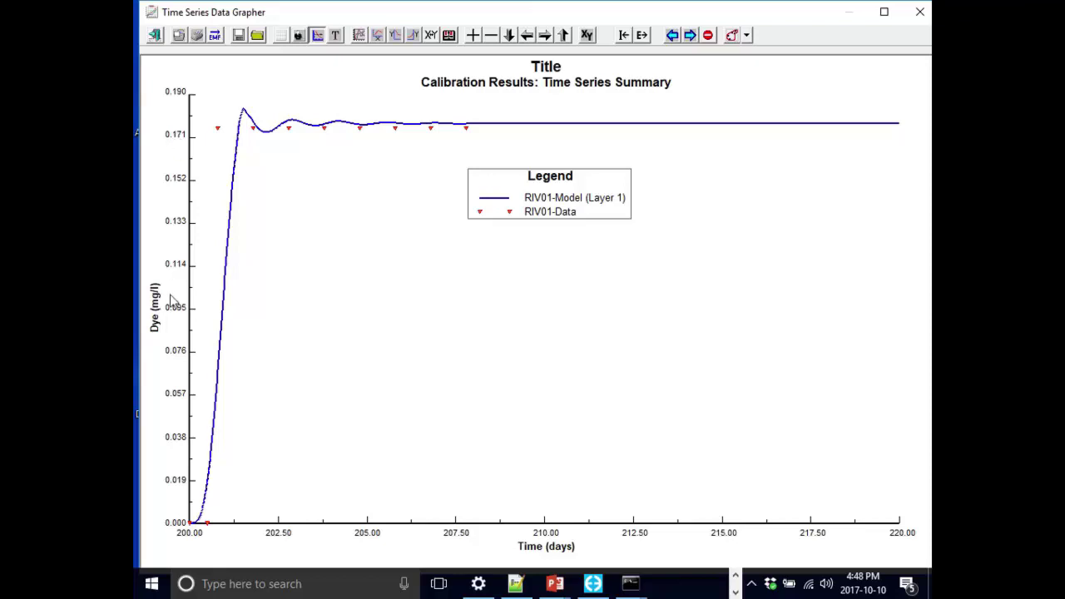
Step: Turn off automatic Y-axis scaling, set the maximum to 2 and major interval to 0.4, and apply this to all calibration plots of the same parameter
double_click(174, 183)
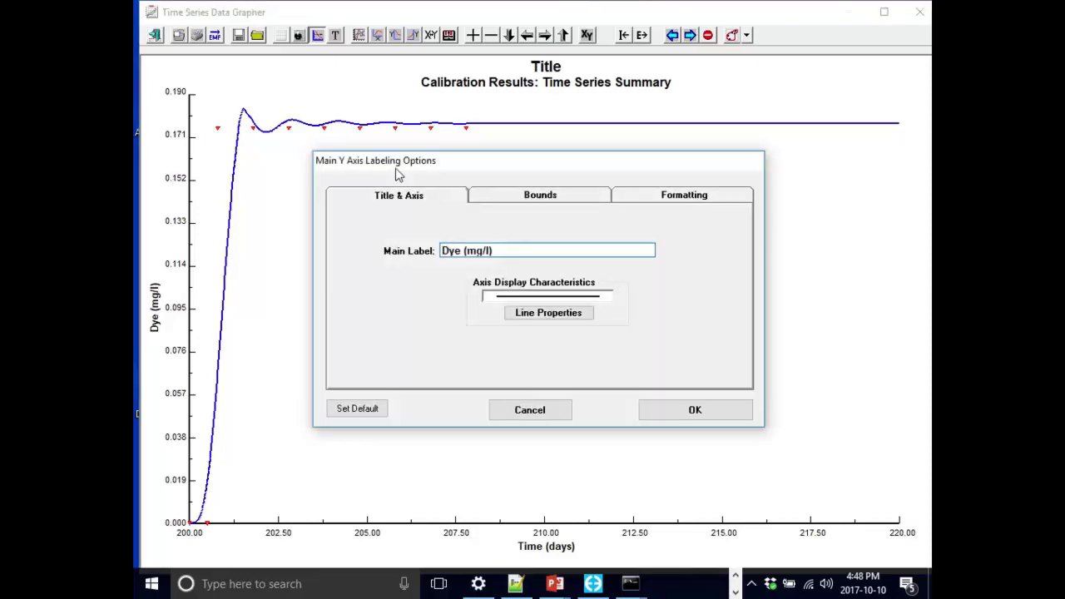
left_click(518, 198)
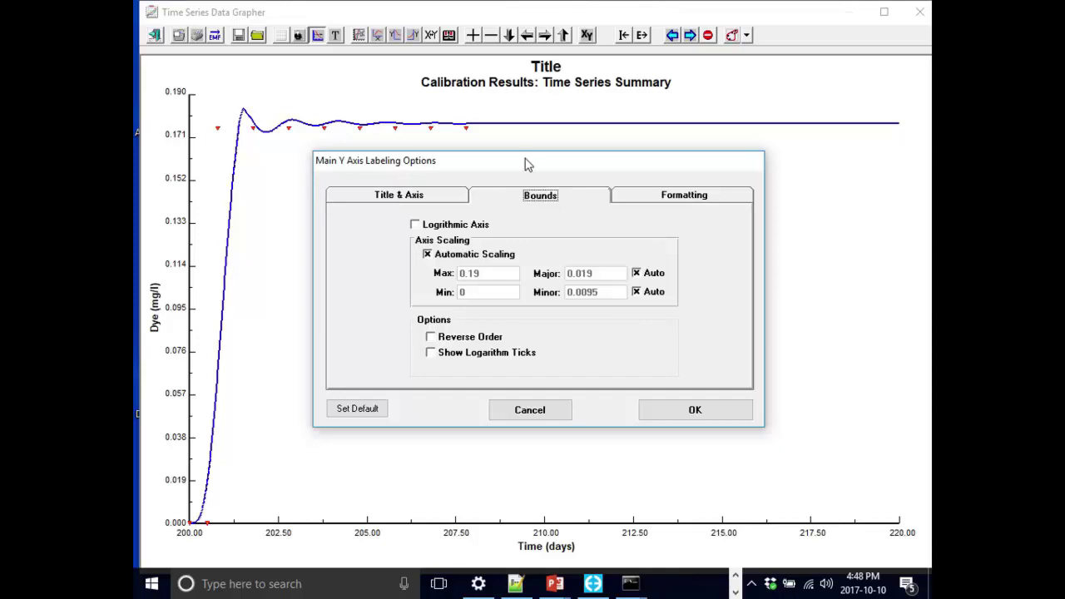
left_click(481, 260)
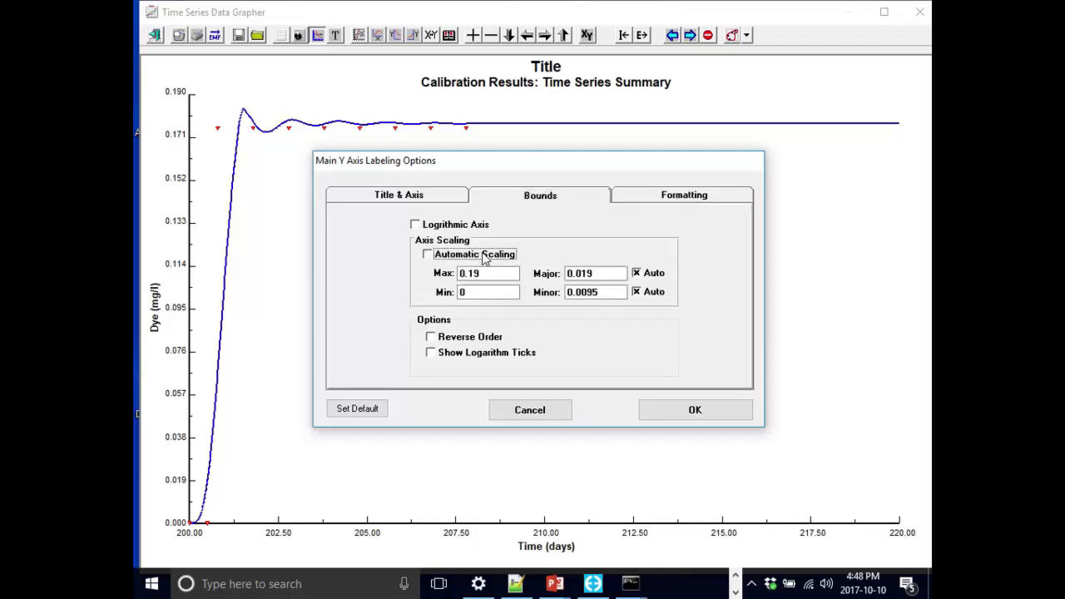
double_click(497, 274)
type("2")
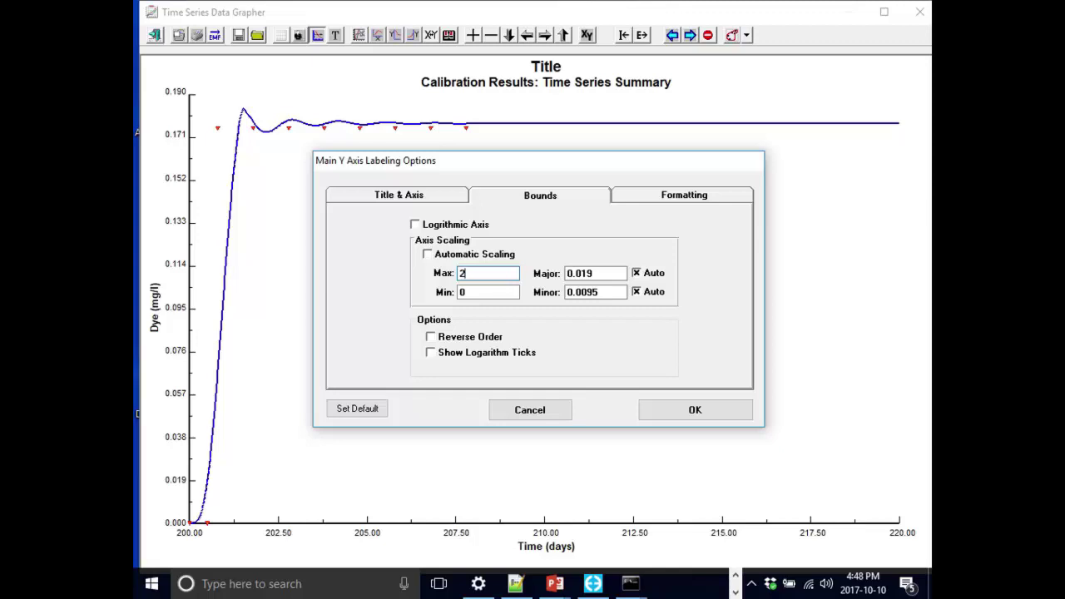
double_click(616, 273)
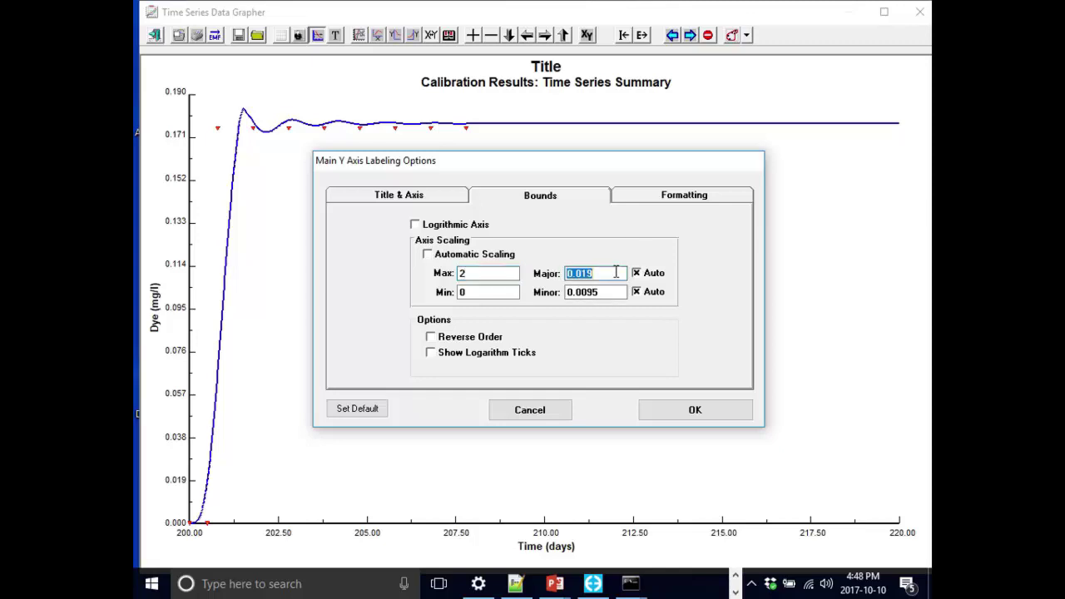
type("0.4")
left_click(696, 413)
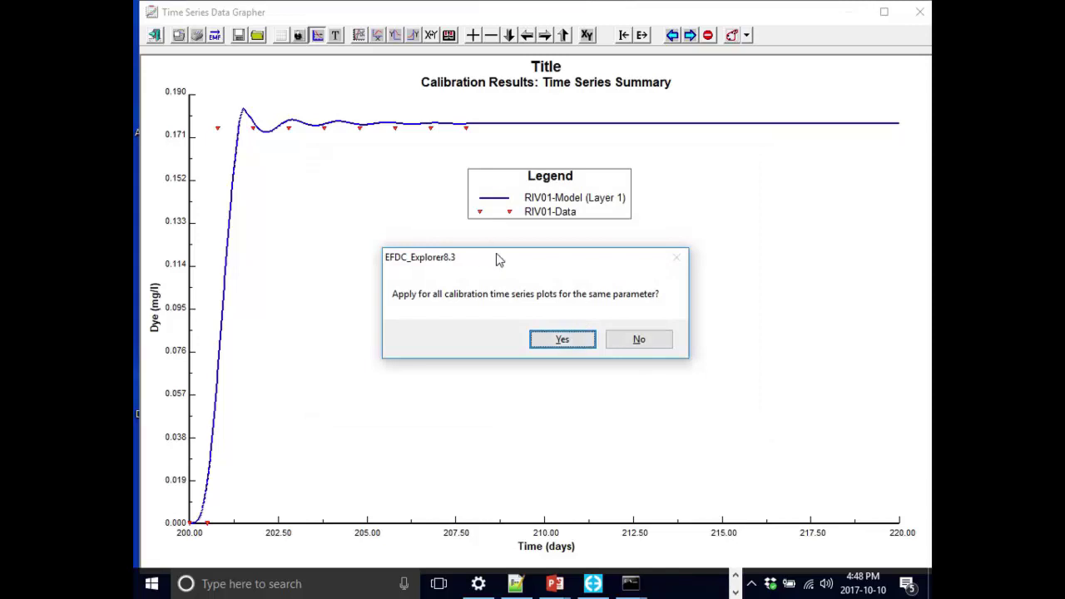
left_click_drag(499, 258, 419, 260)
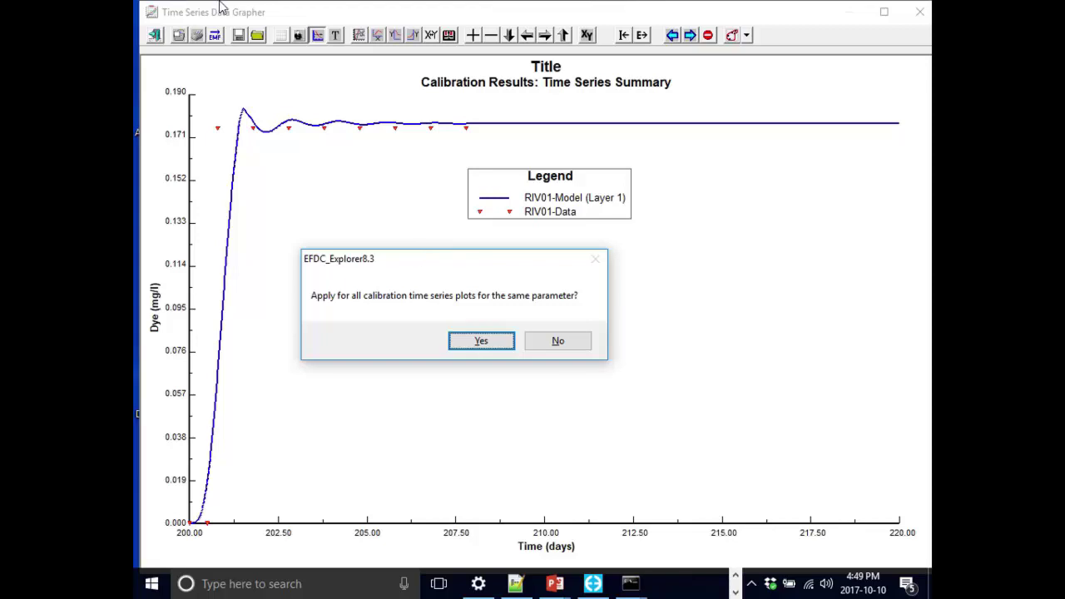
left_click(482, 341)
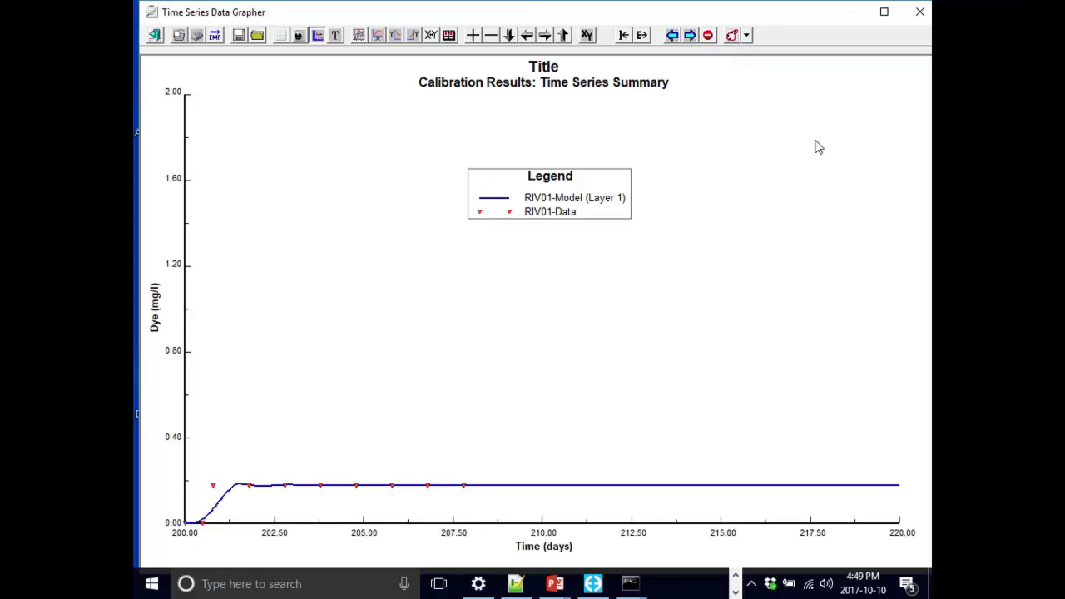
Step: Move the legend above the curve on the RIV02 plot, view the RIV03 plot, and exit the plots
key("Page_Down")
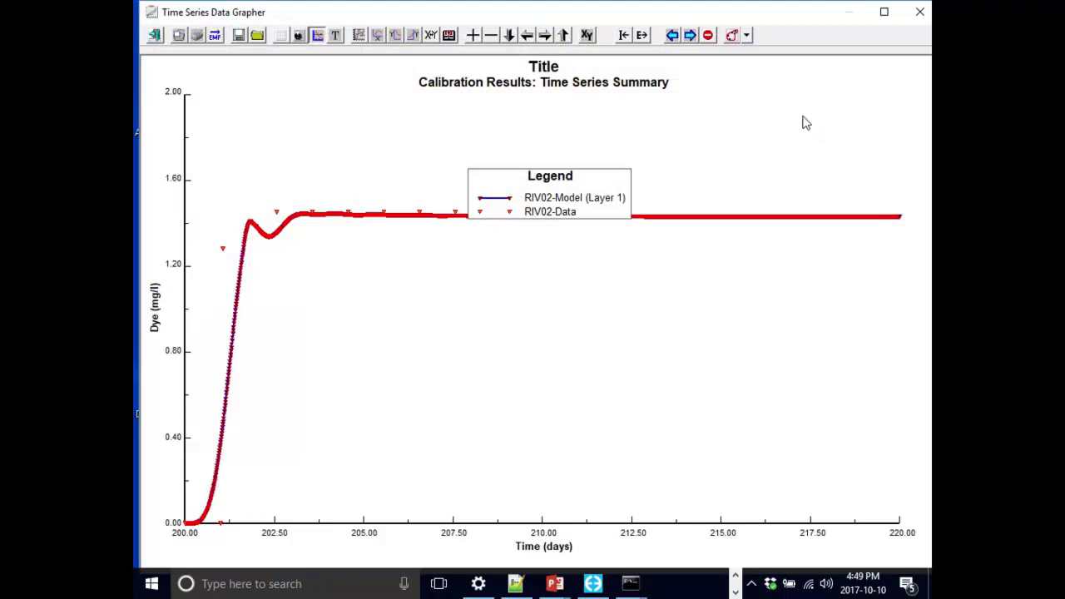
left_click_drag(556, 201, 537, 166)
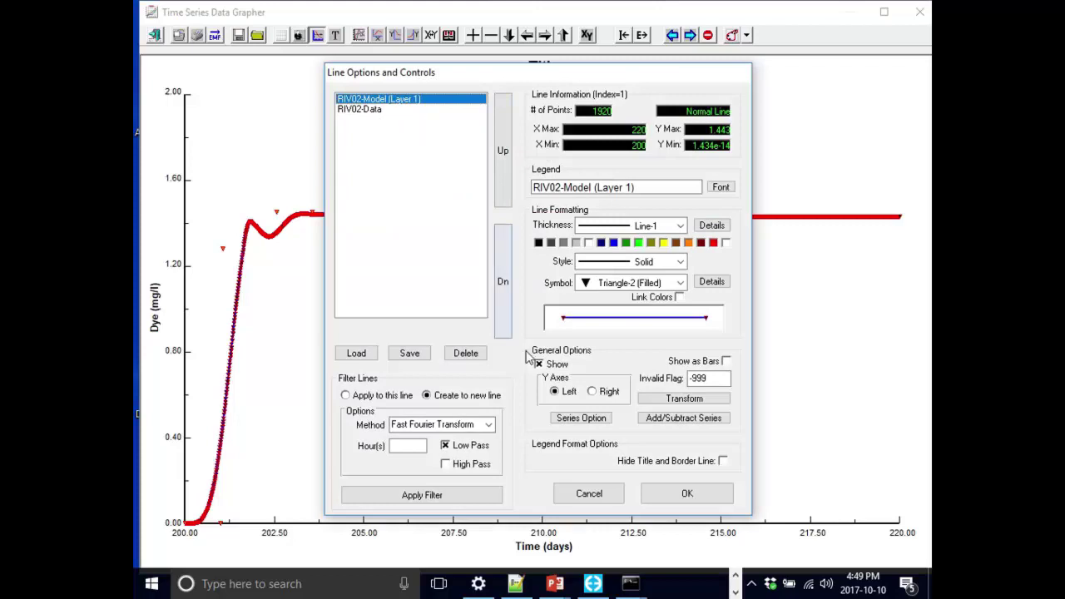
left_click(684, 494)
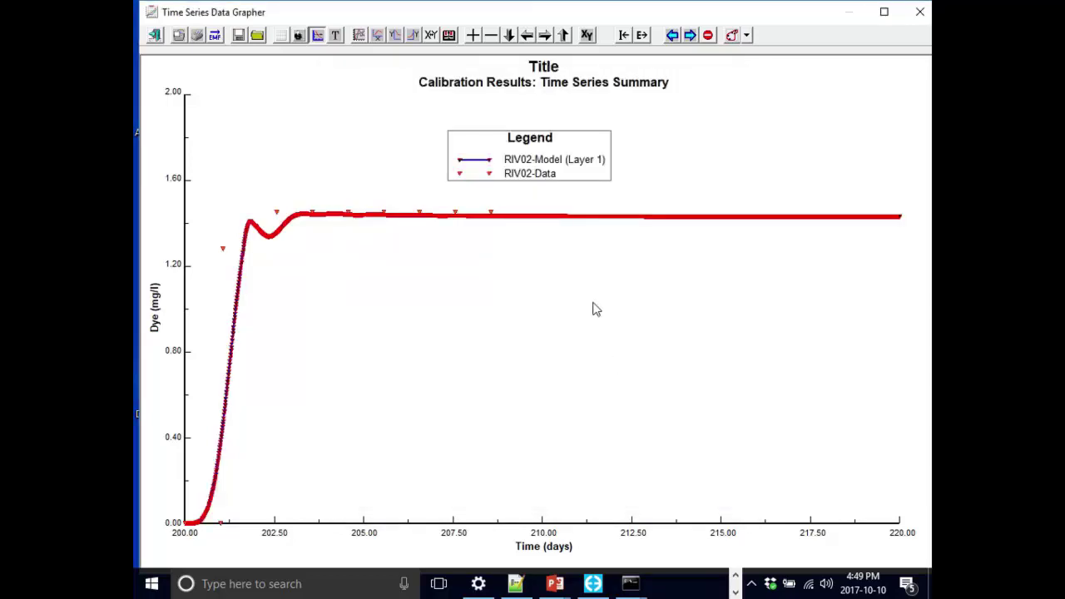
left_click_drag(554, 158, 408, 130)
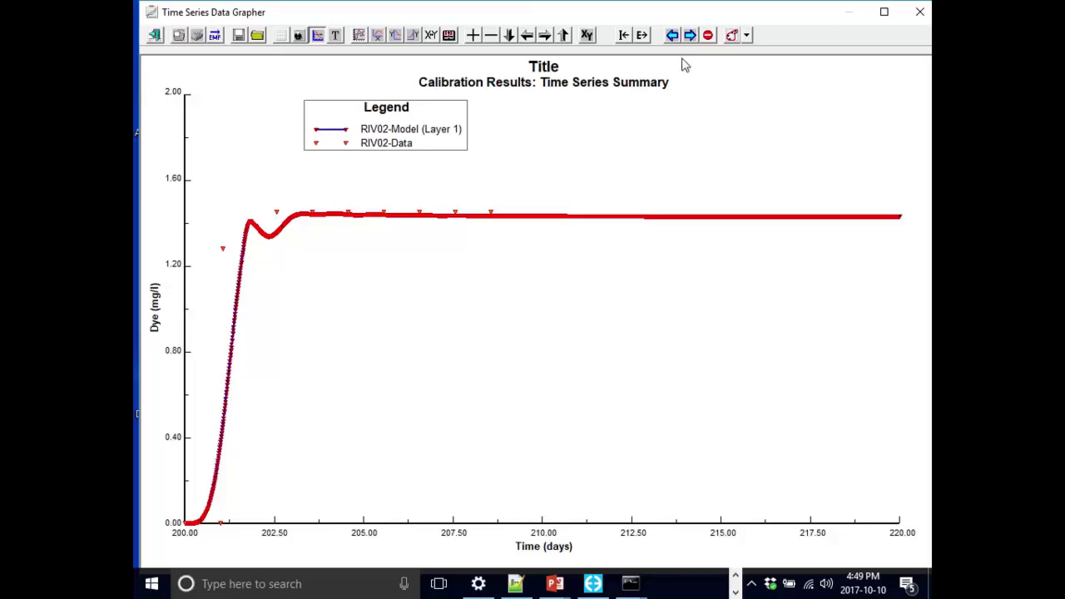
left_click(691, 37)
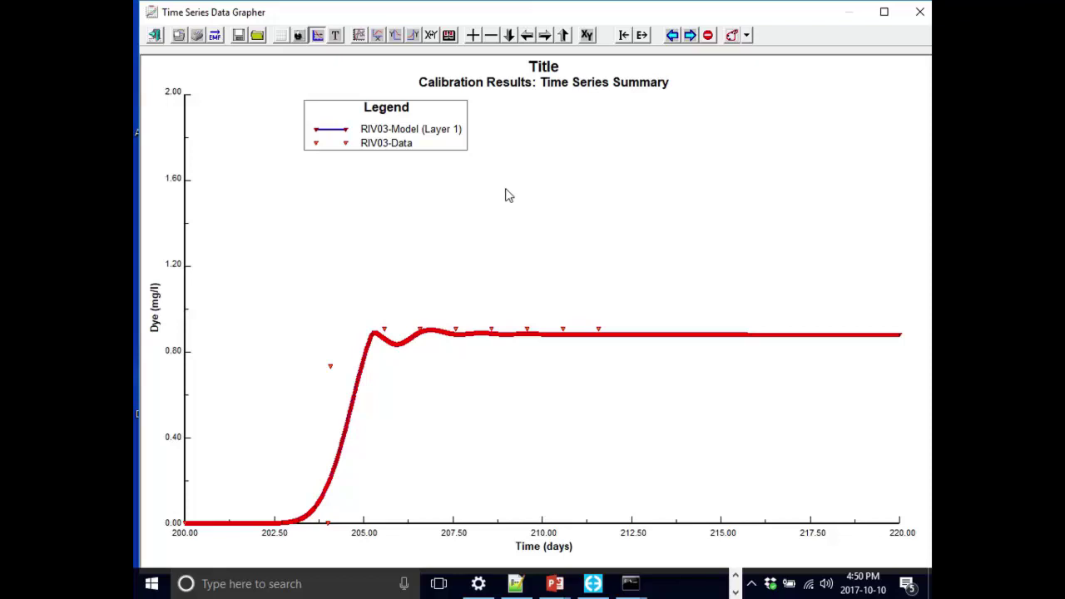
left_click(709, 37)
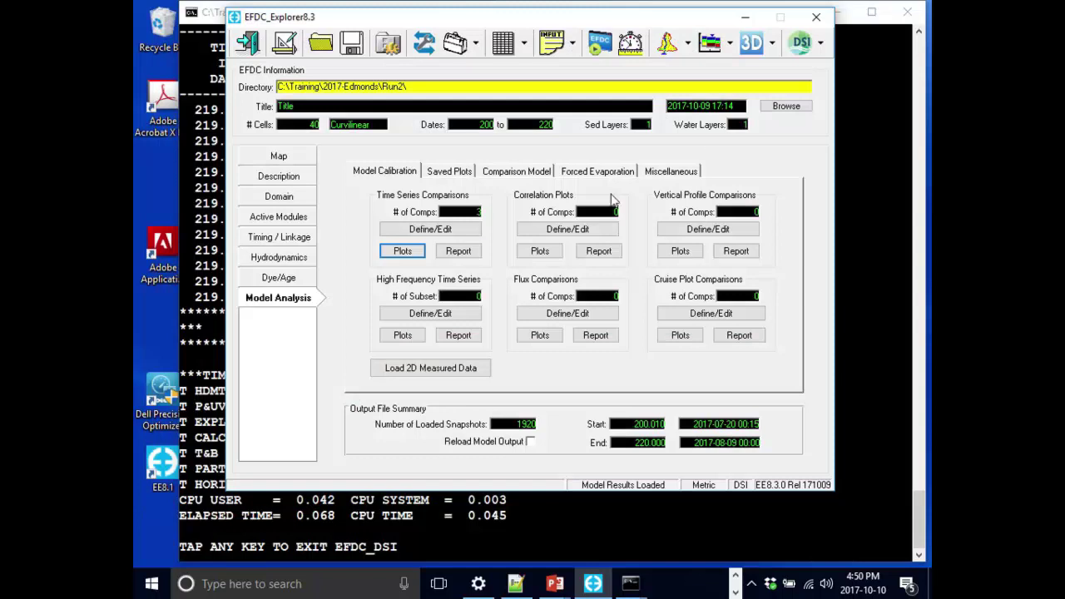
Step: Generate the defined time series calibration plots automatically with ASCII data export enabled
left_click(398, 251)
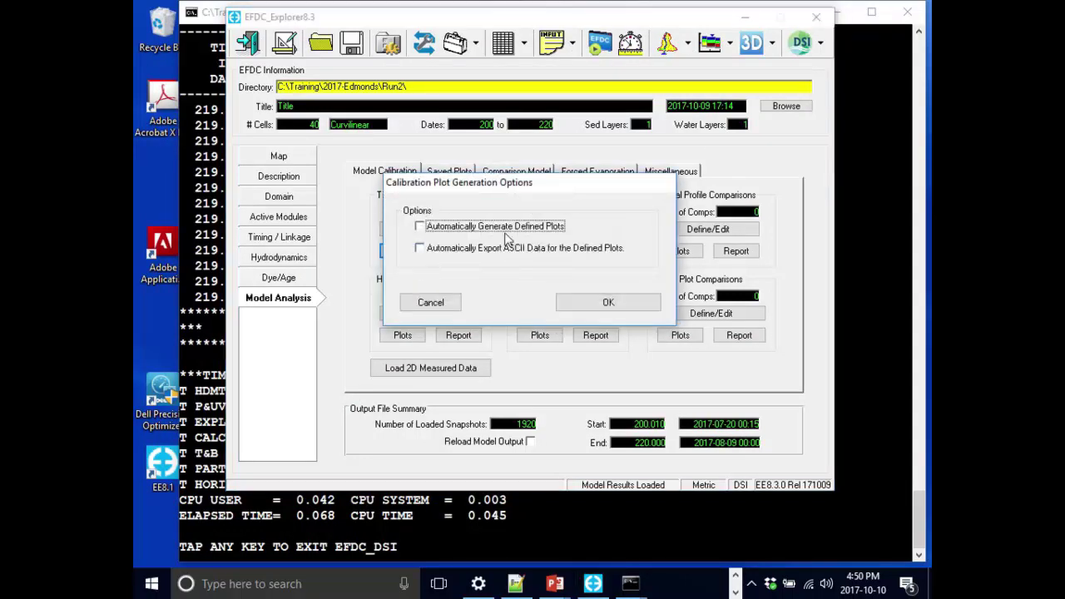
left_click(513, 230)
left_click(544, 251)
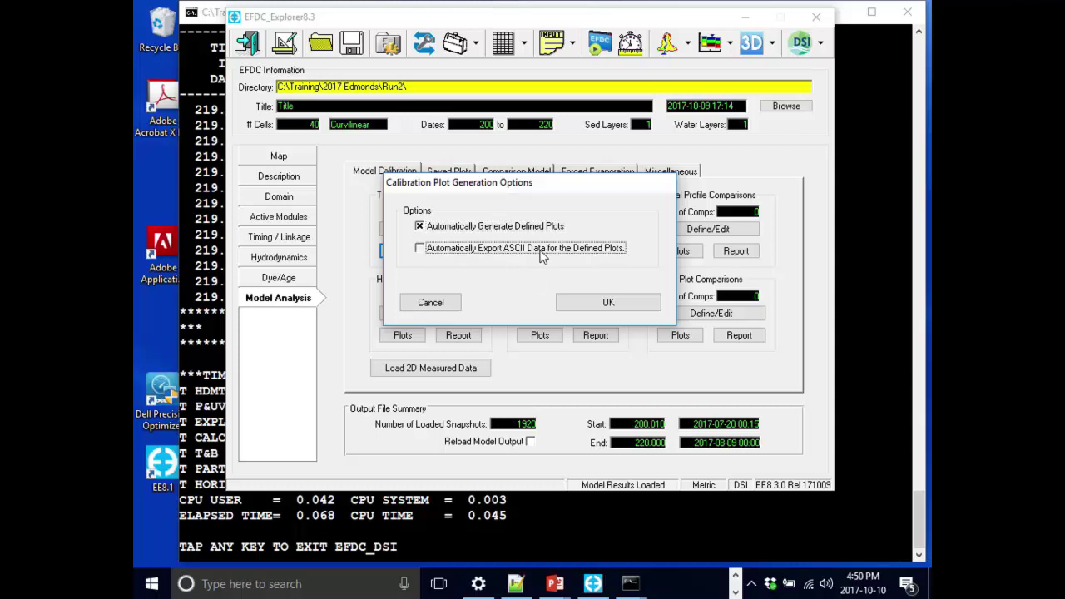
left_click(656, 306)
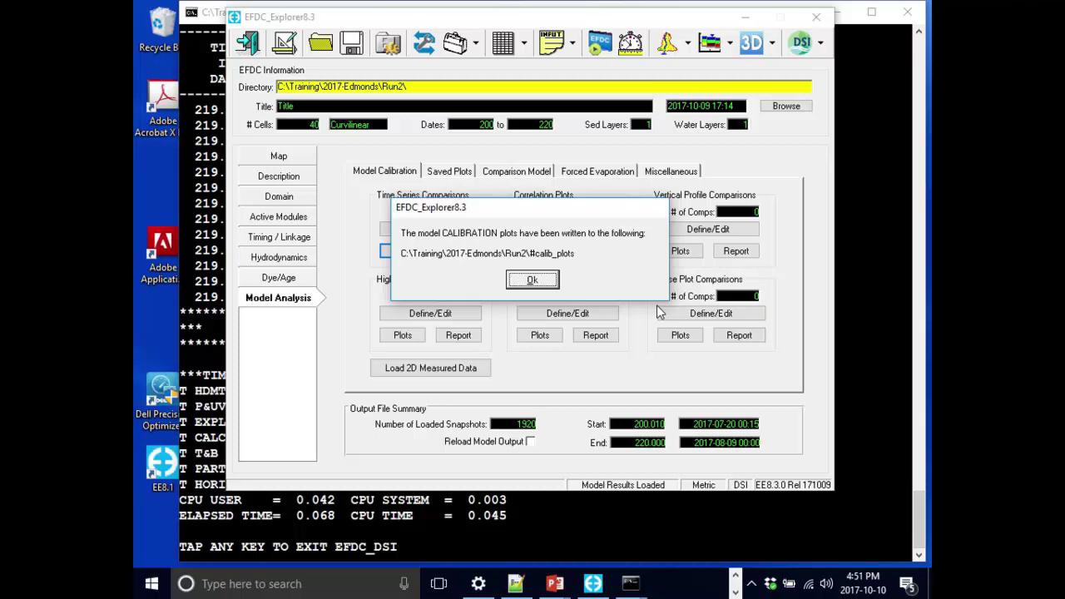
left_click(537, 283)
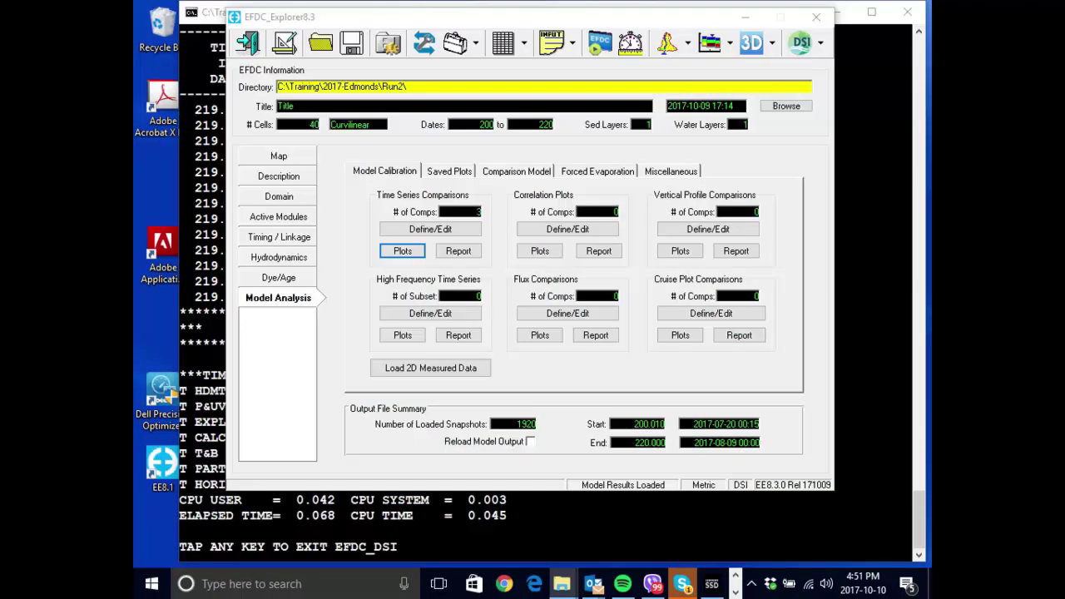
Step: Copy the project path from EFDC_Explorer and open C:\Training\2017-Edmonds\Run2\ in File Explorer
left_click_drag(136, 160, 425, 1)
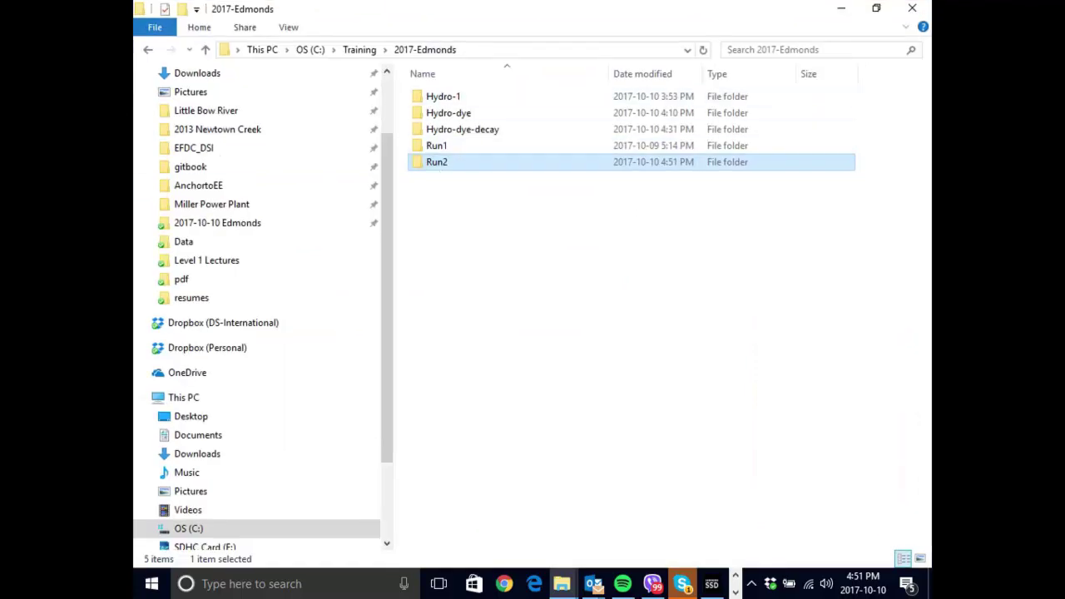
key("alt+Tab")
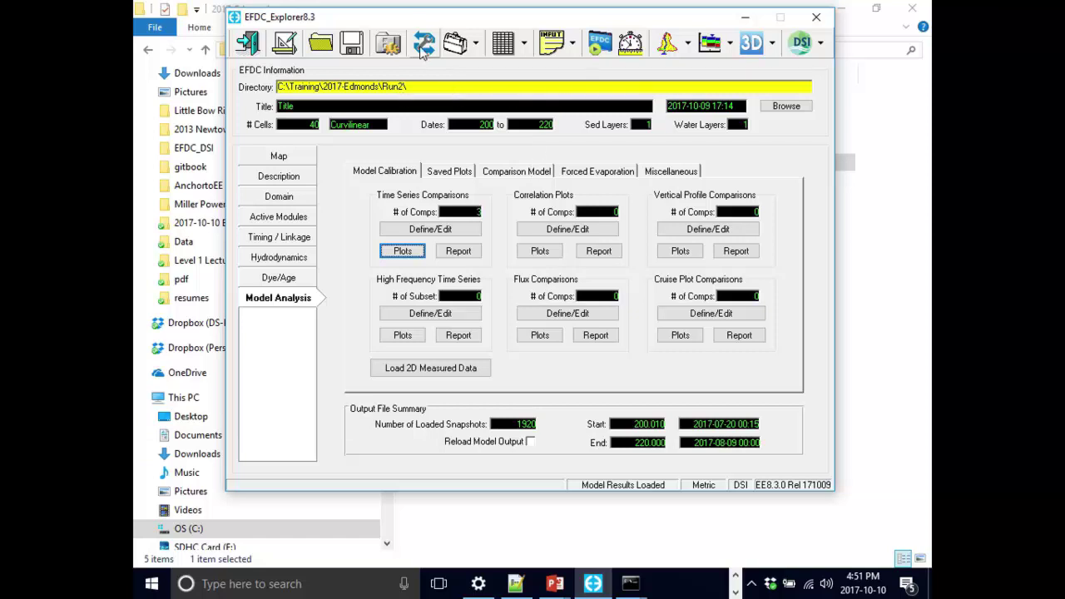
left_click_drag(430, 17, 432, 54)
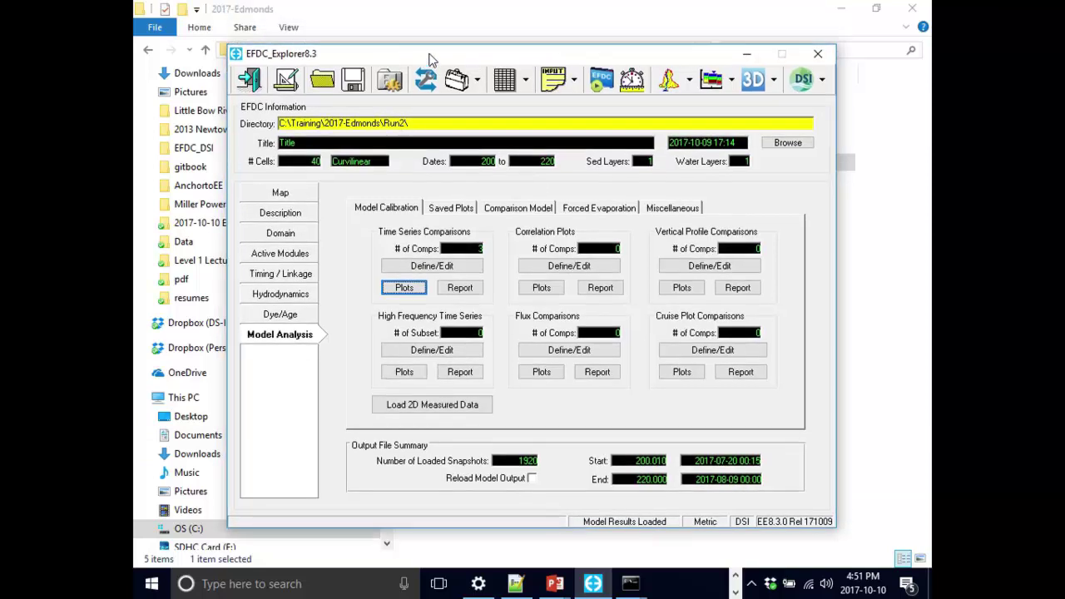
right_click(414, 129)
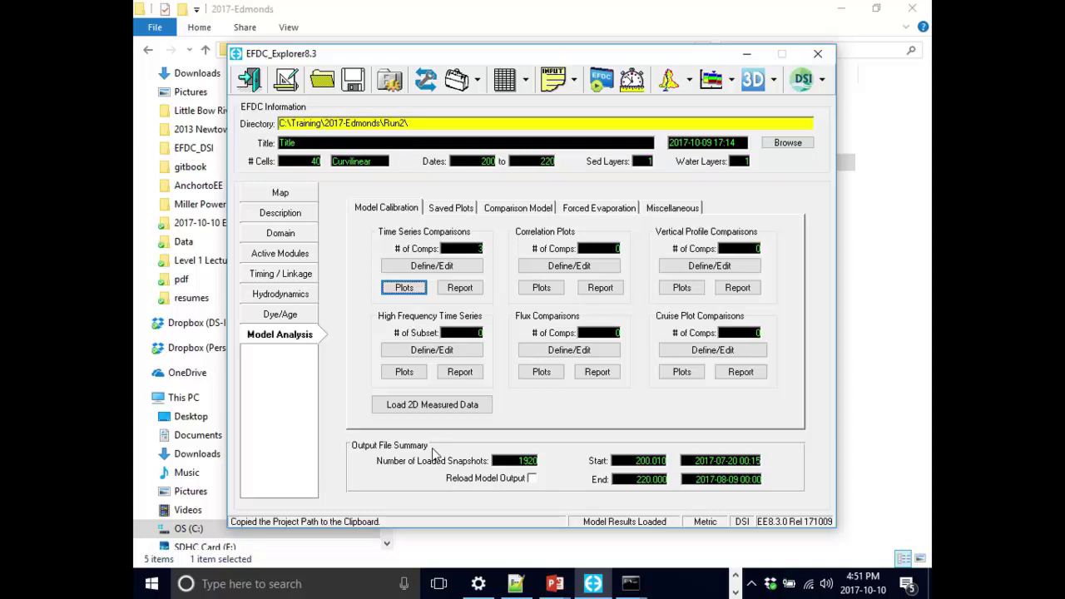
left_click(502, 27)
left_click(499, 52)
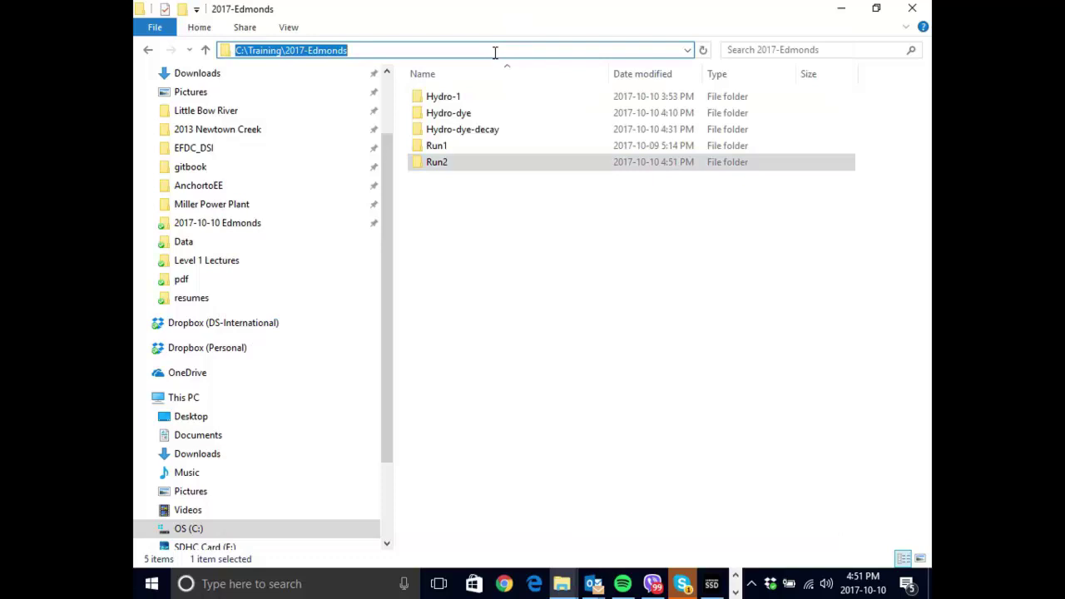
type("C:\\Training\\2017-Edmonds\\Run2\\")
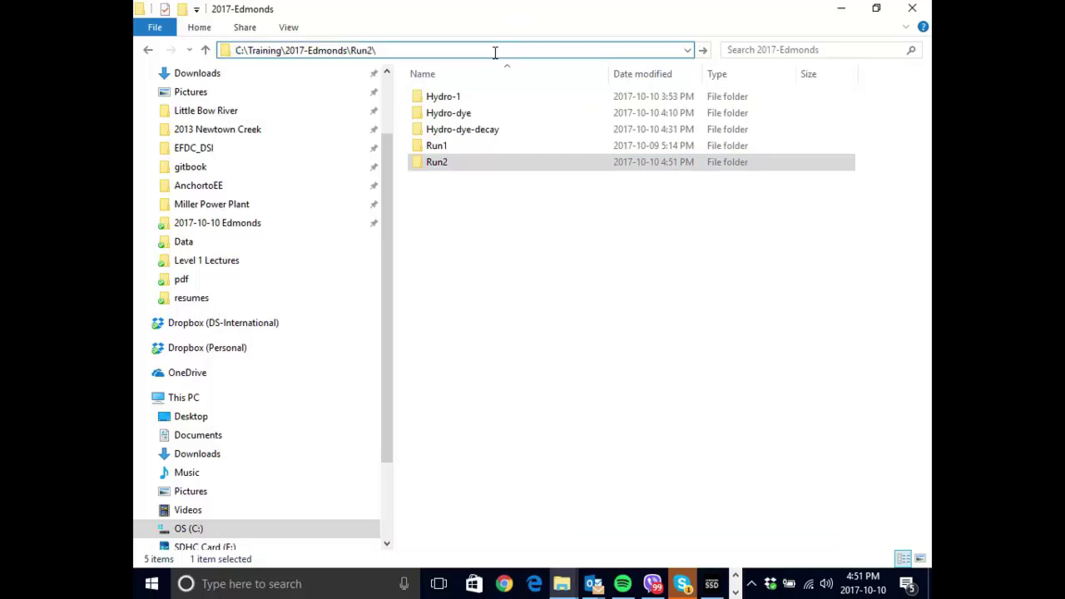
key("Return")
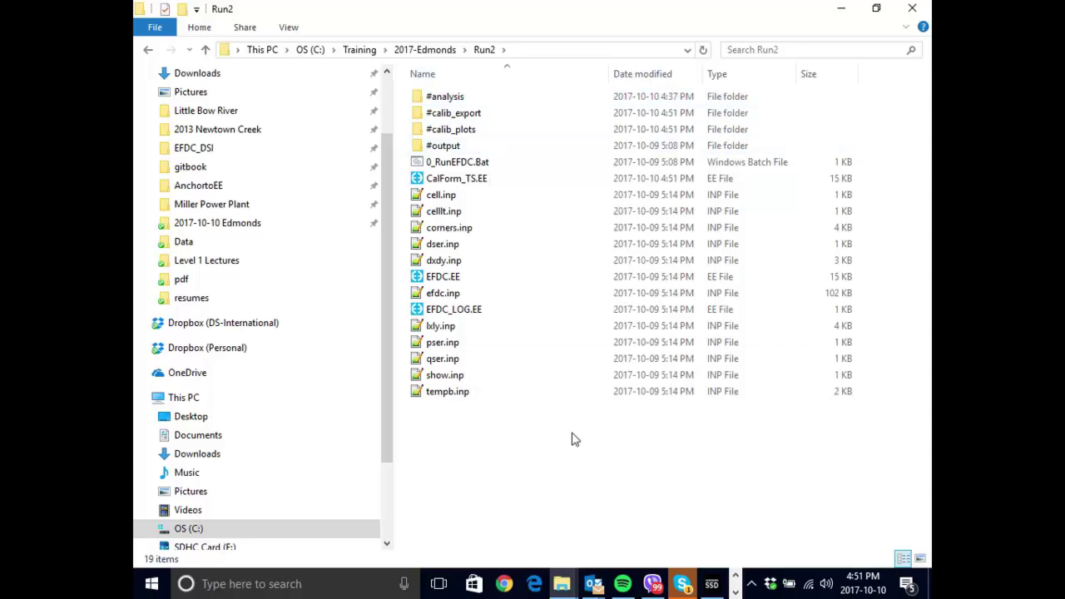
Step: Look through the #analysis folder of Run2, and open the #calib_export folder to examine the exported files
double_click(484, 100)
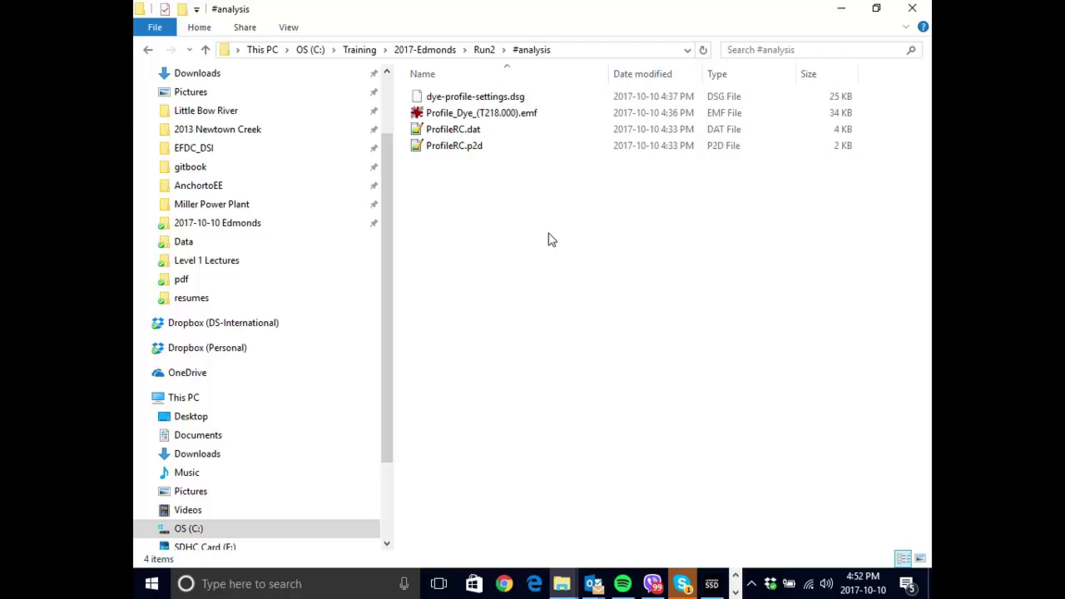
left_click(486, 50)
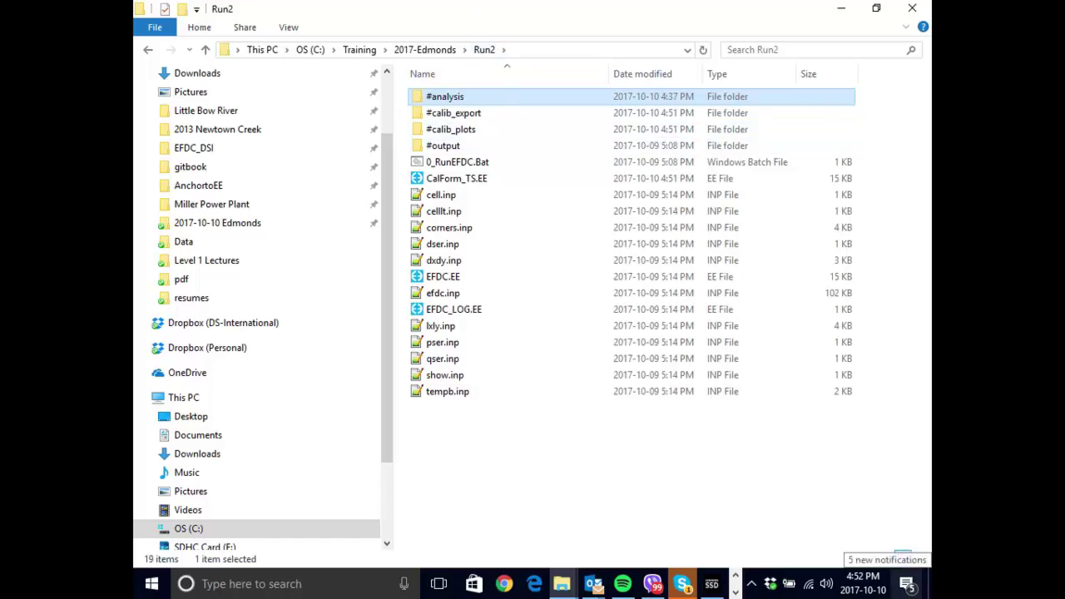
left_click(471, 115)
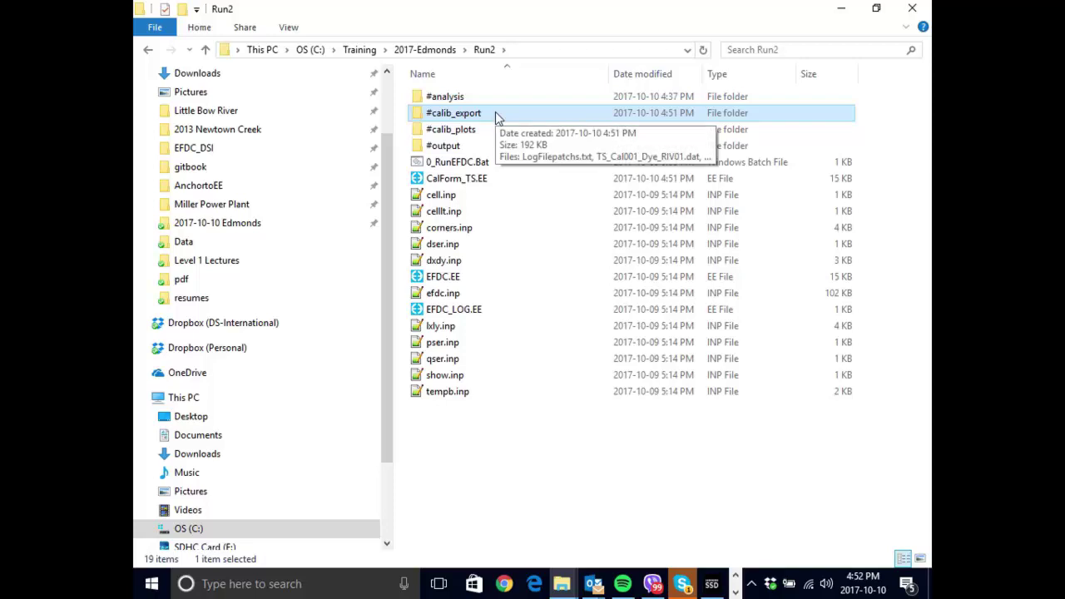
double_click(496, 114)
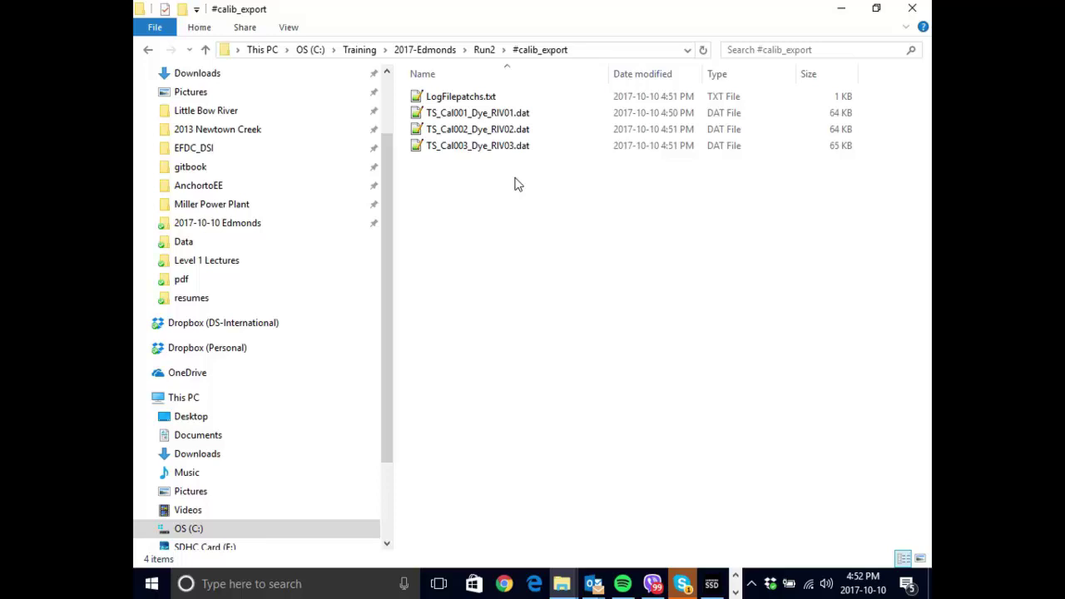
Step: Open the exported file TS_Cal001_Dye_RIV01.dat and go through the RIV01-Model series down to the end of the file
left_click(559, 115)
double_click(560, 119)
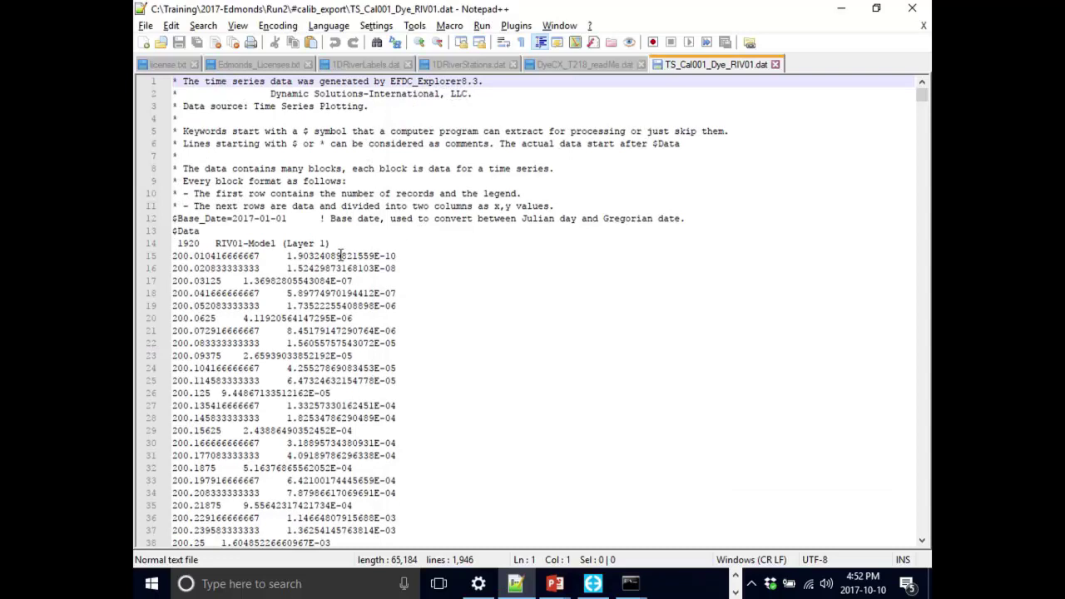
left_click_drag(236, 244, 305, 247)
left_click(506, 292)
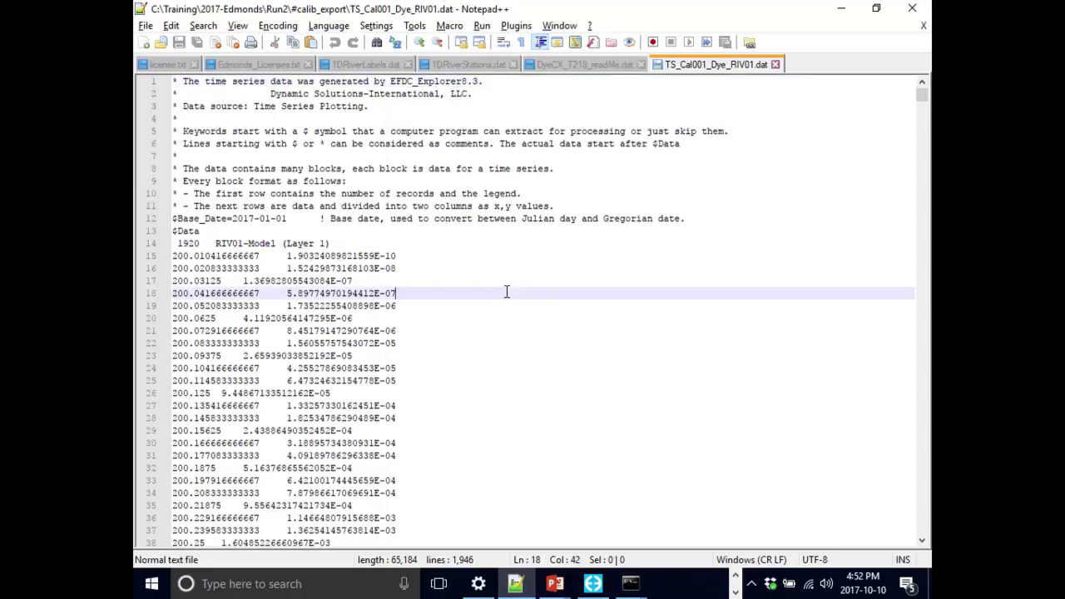
key("Page_Down")
key("Page_Down")
key("Page_Down")
key("Page_Down")
key("Page_Down")
key("Page_Down")
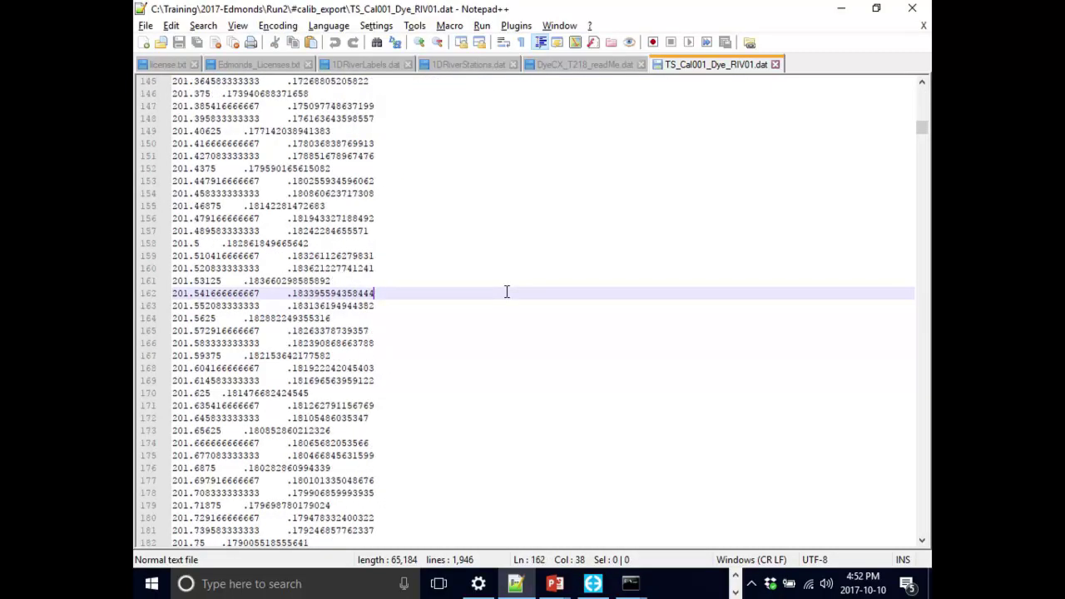
key("Page_Down")
key("Page_Down")
key("Page_Down")
key("Page_Down")
key("Page_Down")
key("Page_Down")
key("Page_Down")
key("Page_Down")
key("Page_Down")
key("Page_Down")
key("Page_Down")
key("Page_Down")
key("Page_Down")
key("Page_Down")
key("Page_Down")
key("Page_Down")
key("Page_Down")
key("Page_Down")
key("Page_Down")
key("Page_Down")
key("Page_Down")
key("Page_Down")
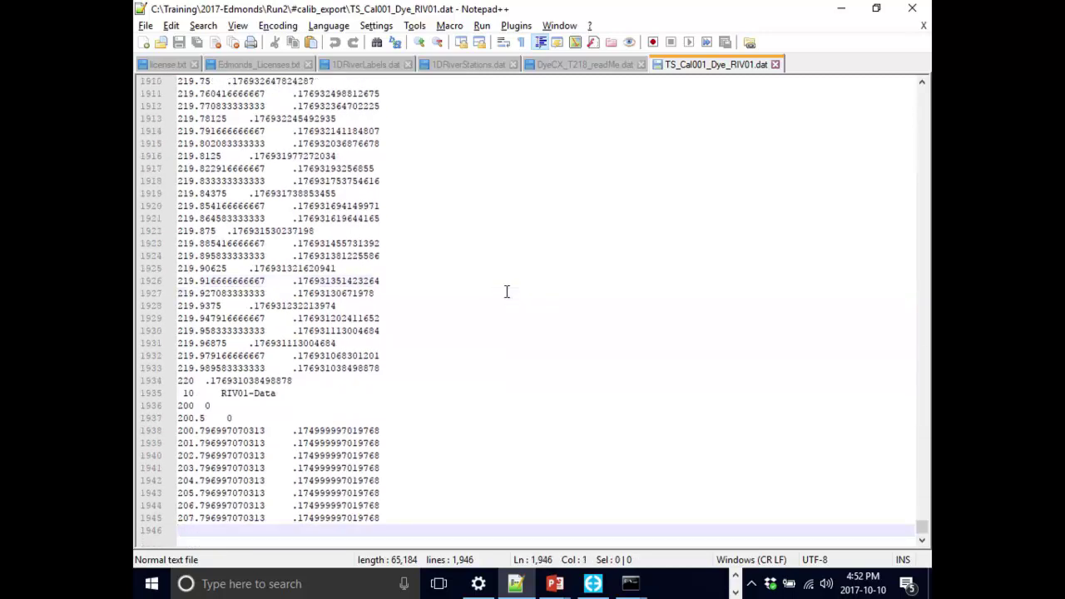
Step: Examine the RIV01-Data block at the end of the file, look back through the model series, and minimize the text editor
left_click_drag(383, 518, 171, 429)
left_click(273, 383)
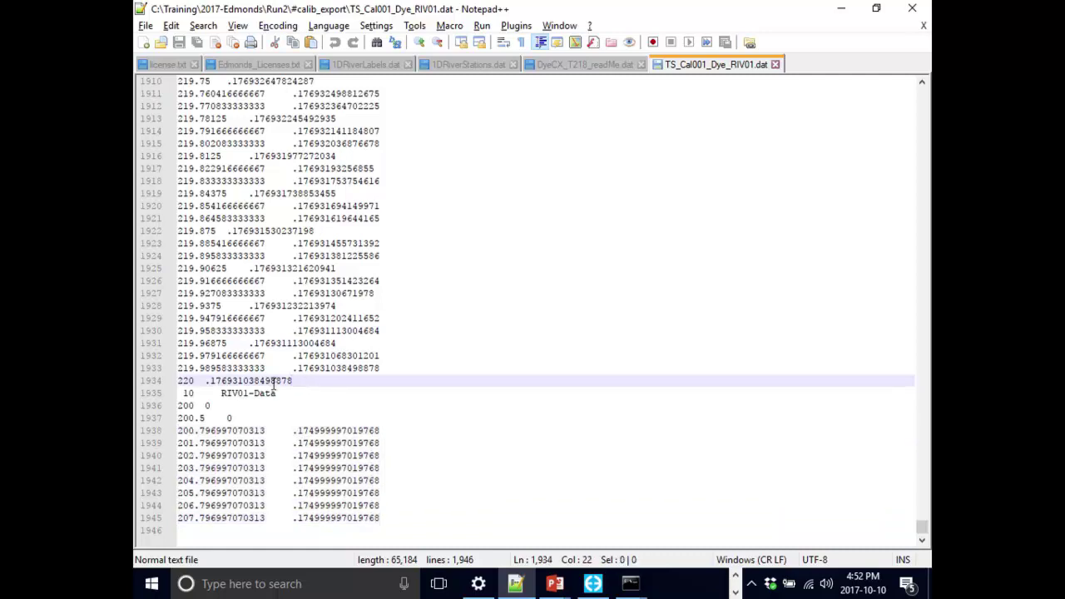
key("Page_Up")
key("Page_Up")
key("Page_Up")
key("Page_Up")
key("Page_Up")
key("Page_Up")
key("Page_Up")
key("Page_Up")
key("Page_Up")
key("Page_Up")
key("Page_Up")
key("Page_Up")
key("Page_Up")
key("Page_Up")
key("Page_Up")
key("Page_Up")
key("Page_Up")
key("Page_Up")
key("Page_Up")
key("Page_Up")
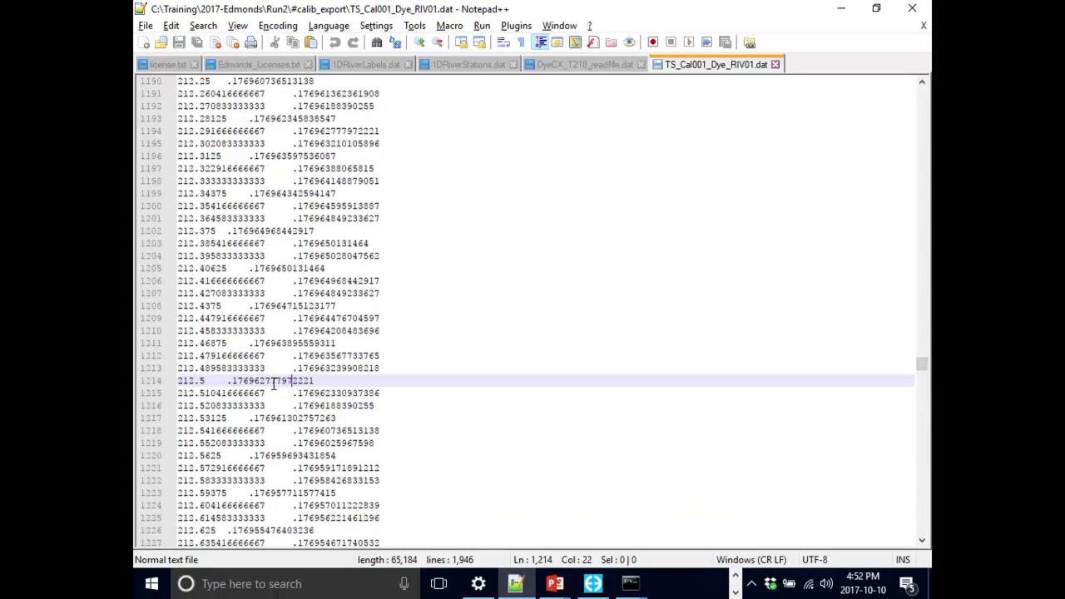
left_click(842, 9)
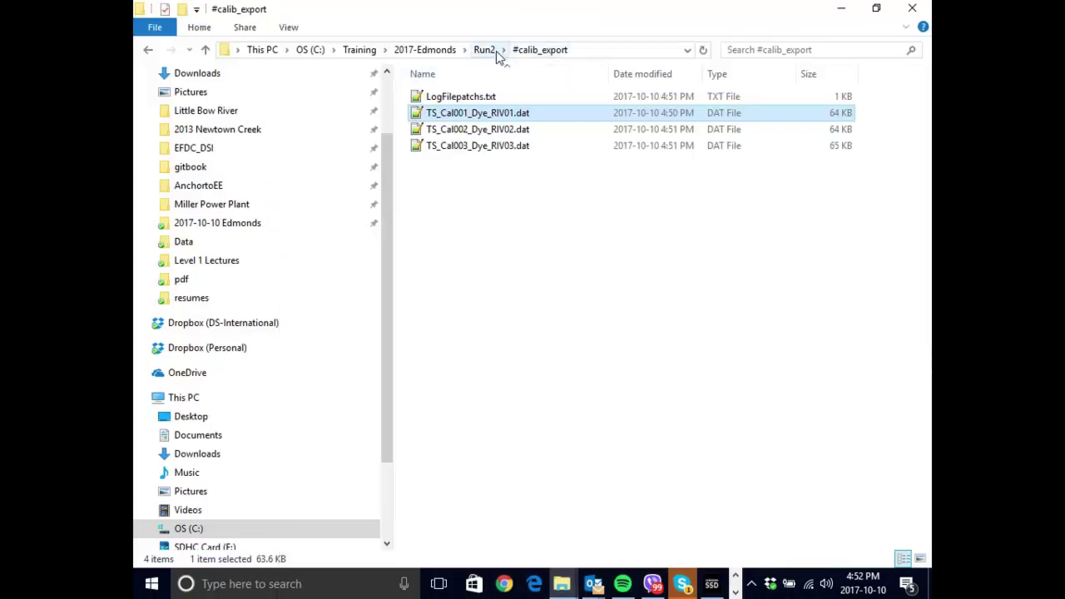
Step: Open the #calib_plots folder of Run2 and open the exported plot TS_Cal001_Dye_RIV01_Run2.emf
left_click(485, 50)
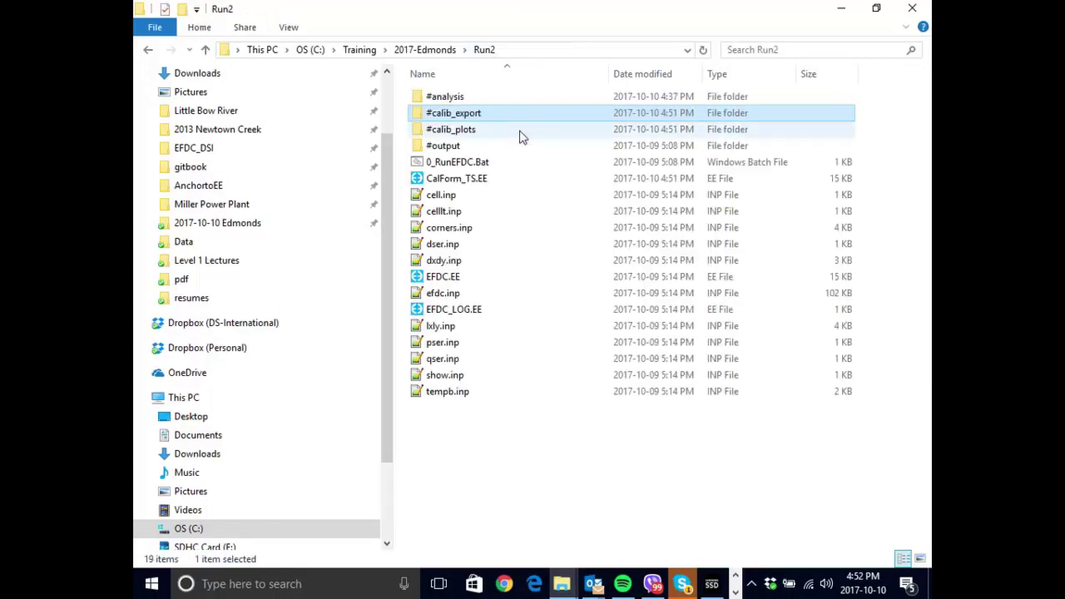
left_click(473, 133)
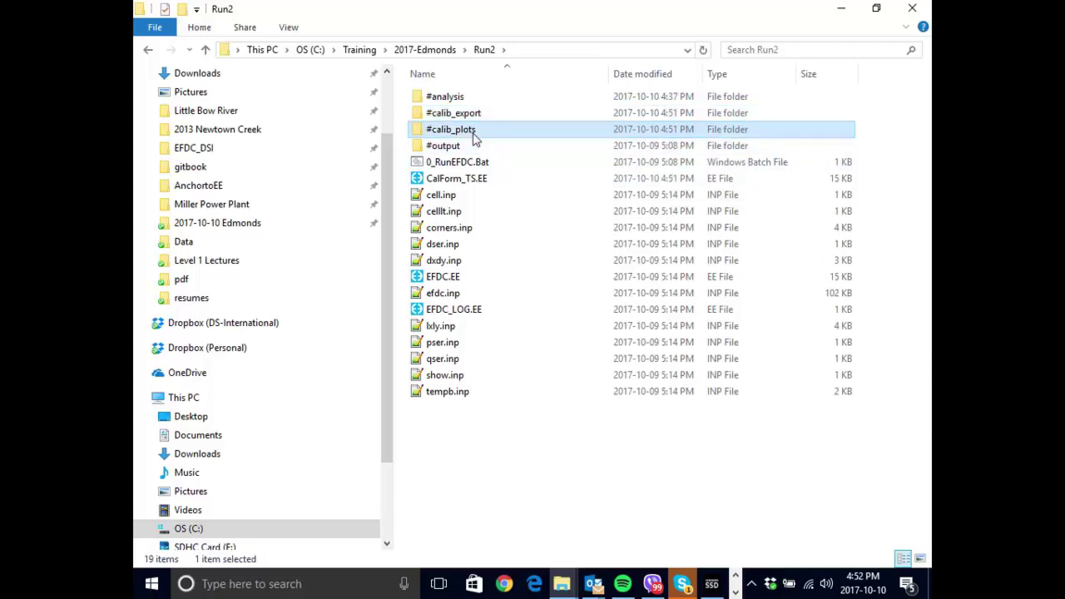
double_click(473, 133)
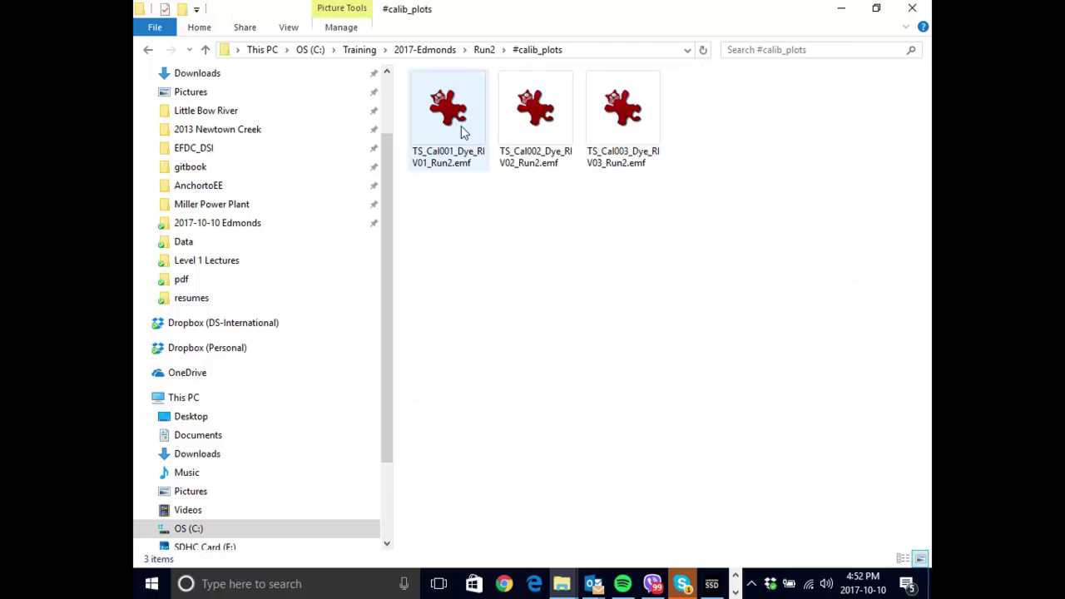
left_click(463, 134)
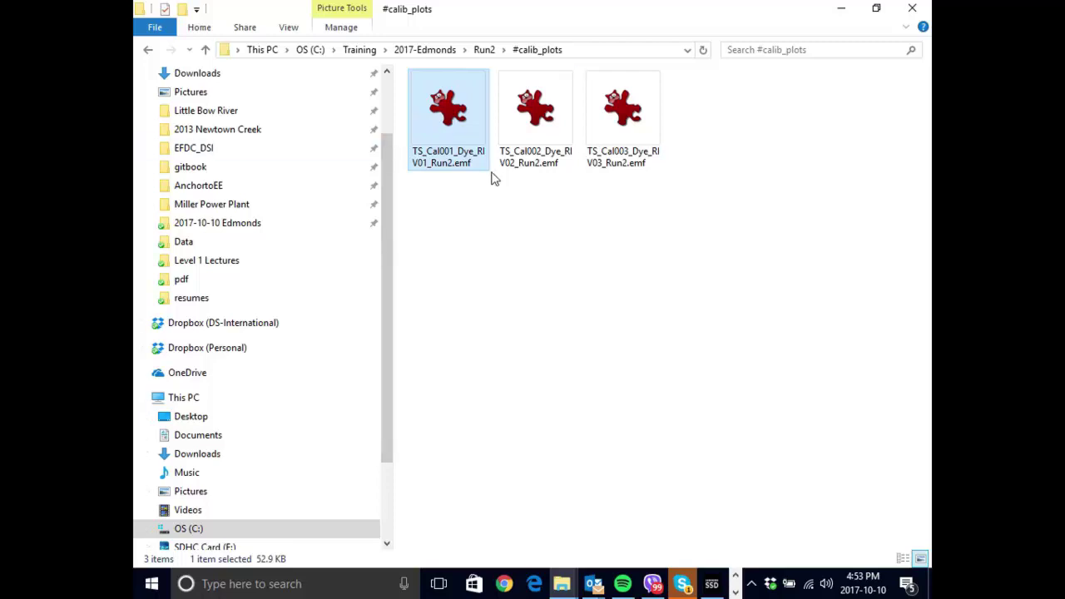
key("Return")
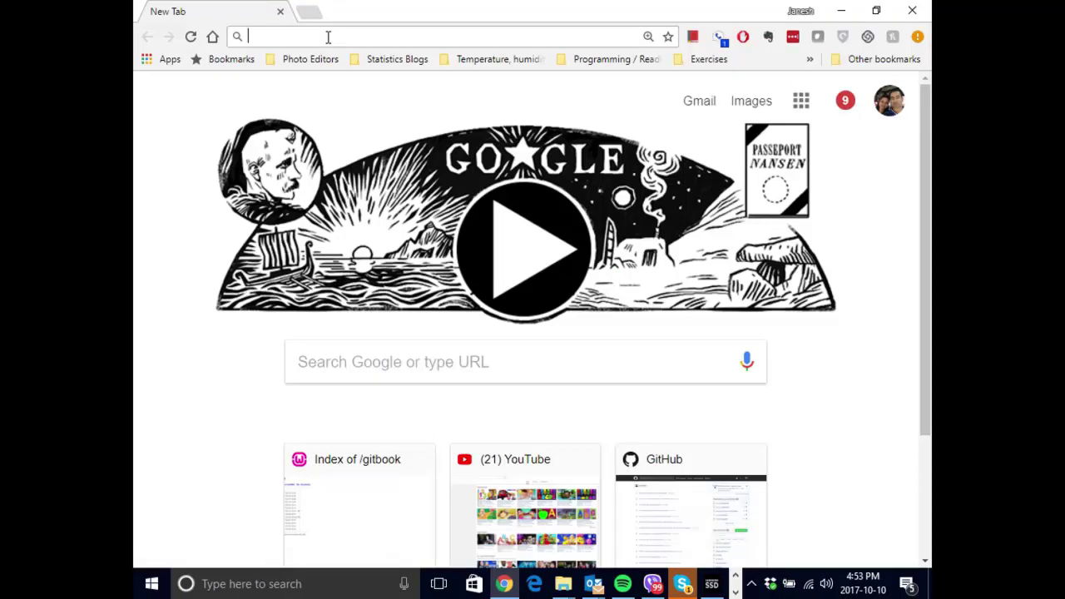
Step: Search the web for irfanview in Chrome and look over the results
type("i")
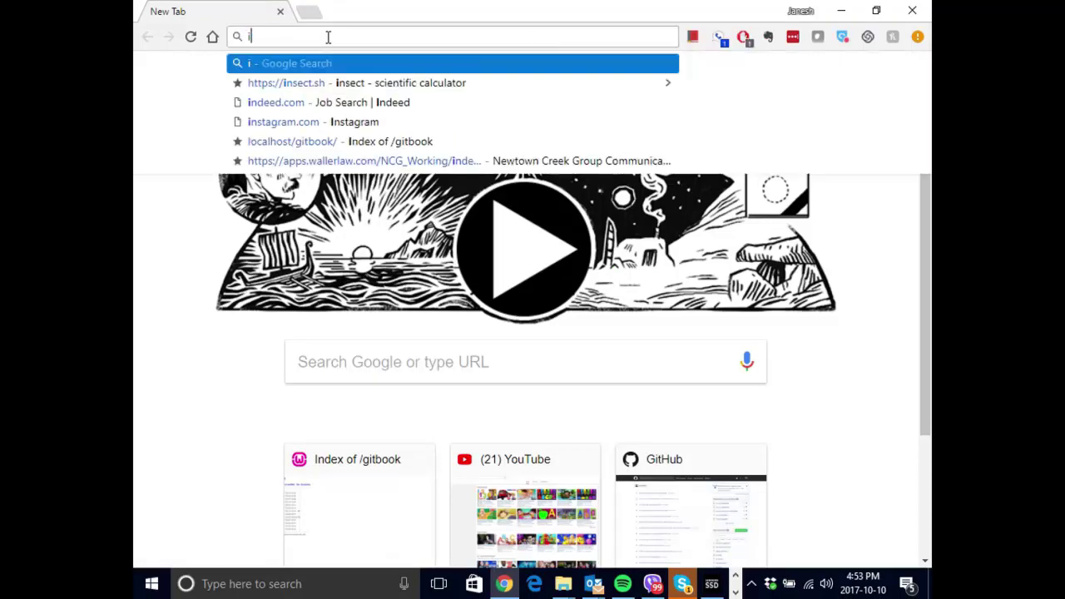
type("rfanview")
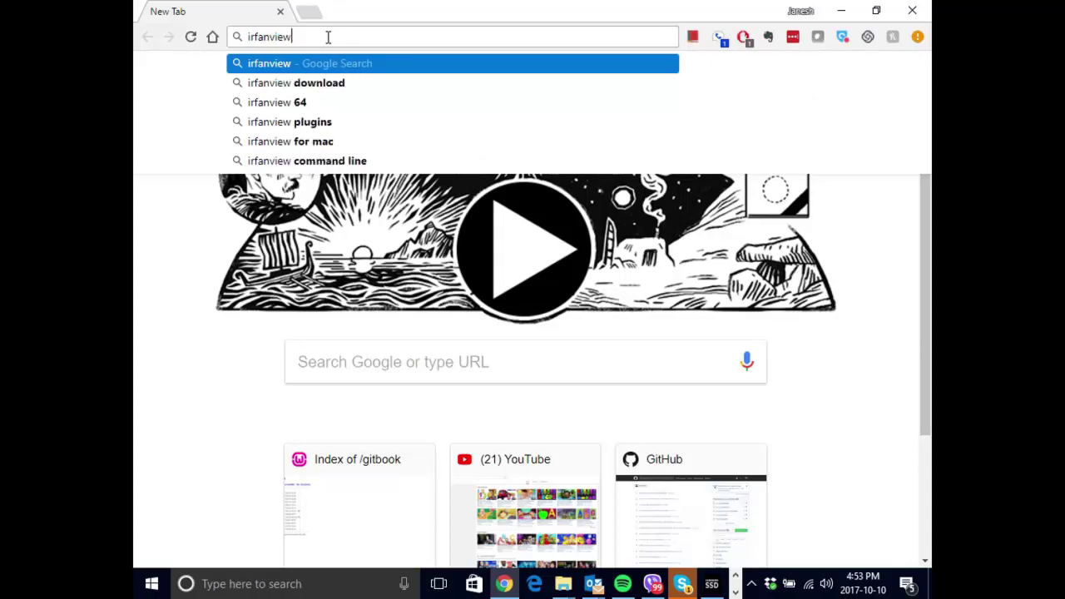
key("Return")
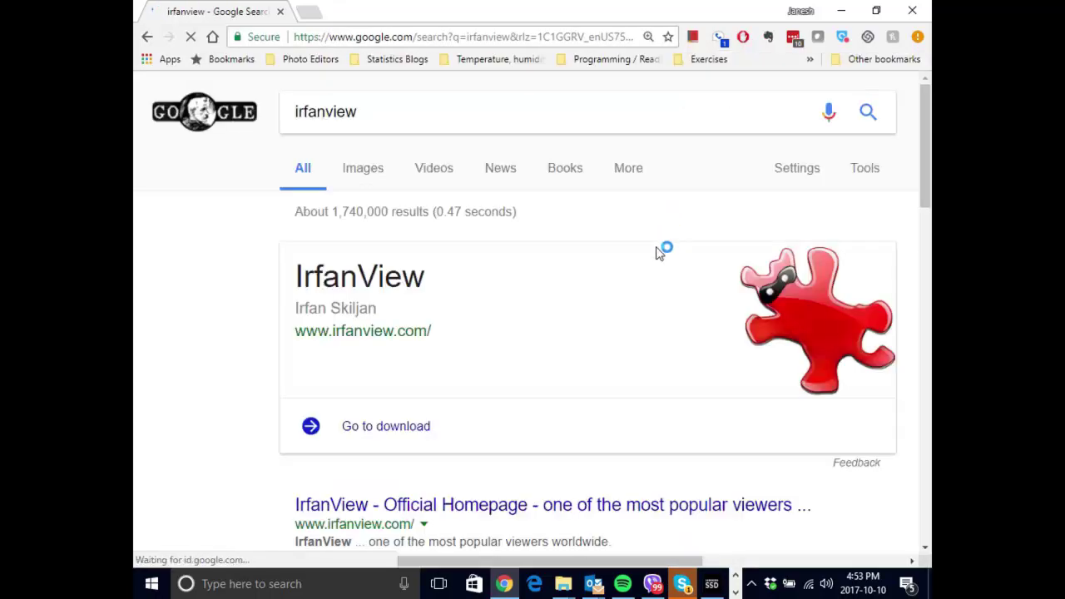
scroll(659, 250, "down", 1)
scroll(659, 253, "up", 1)
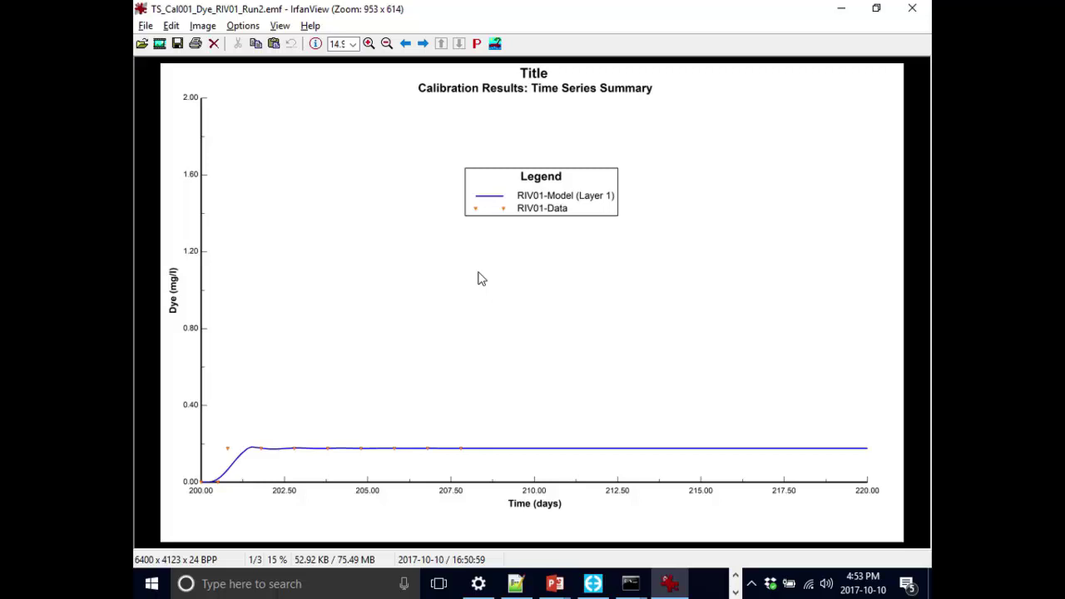
Step: Page through the exported RIV01, RIV02 and RIV03 plots in IrfanView, return to the first one, and close the viewer
key("space")
key("space")
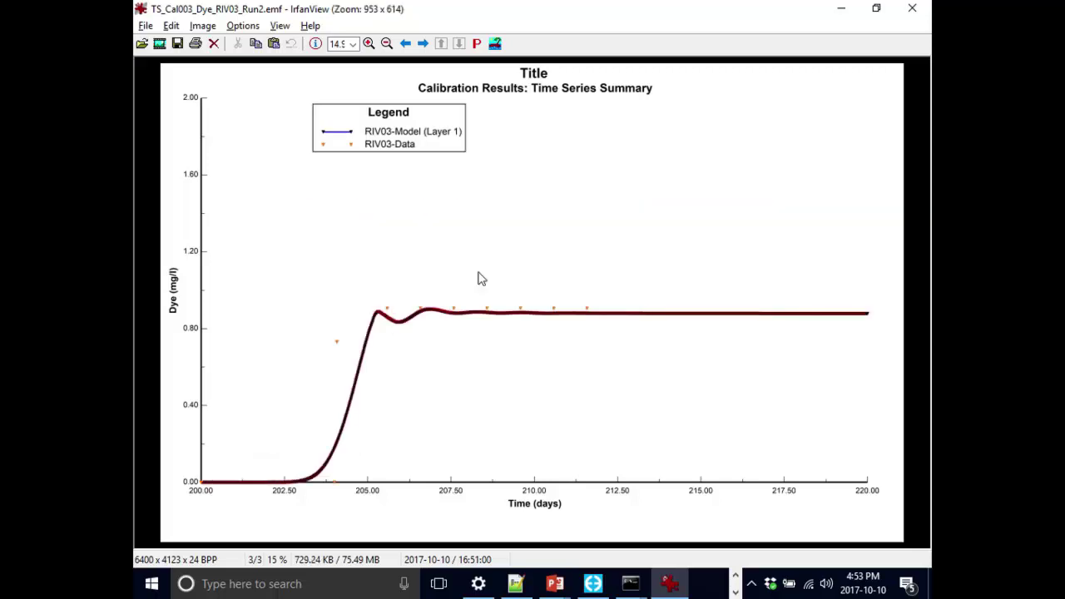
key("BackSpace")
key("BackSpace")
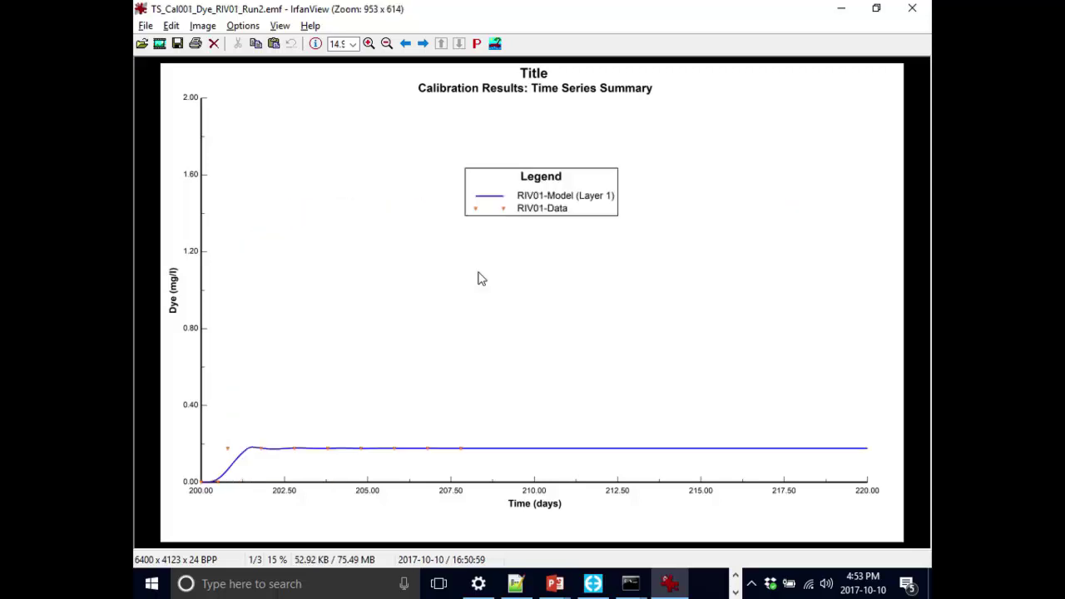
key("Escape")
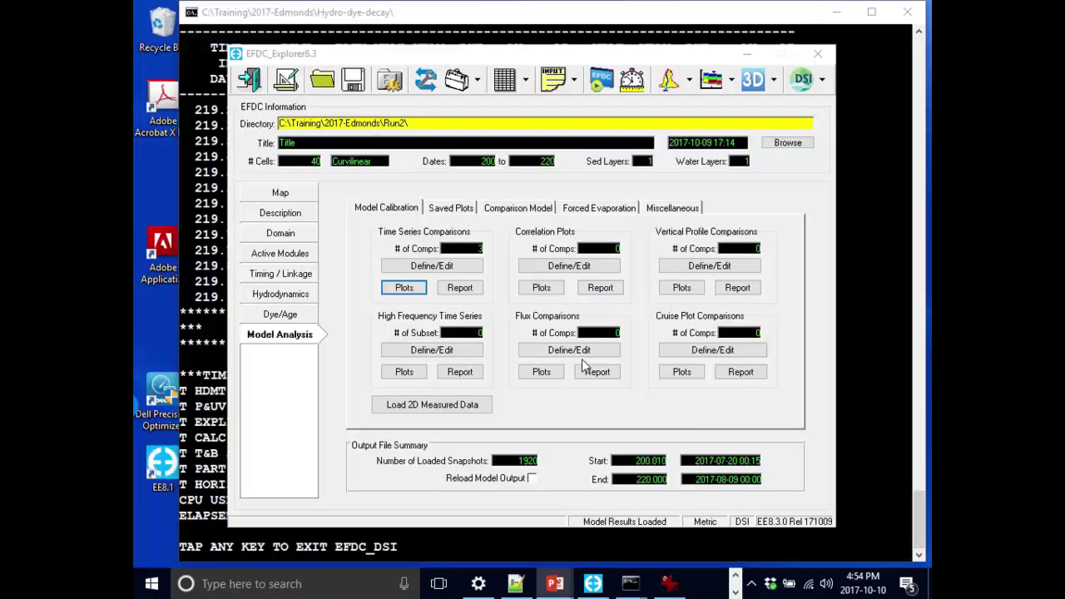
Step: Generate the time series calibration report automatically with Average, Absolute, RMS, Relative, Nash-Sutcliffe and Rel RMS error statistics enabled
left_click(461, 288)
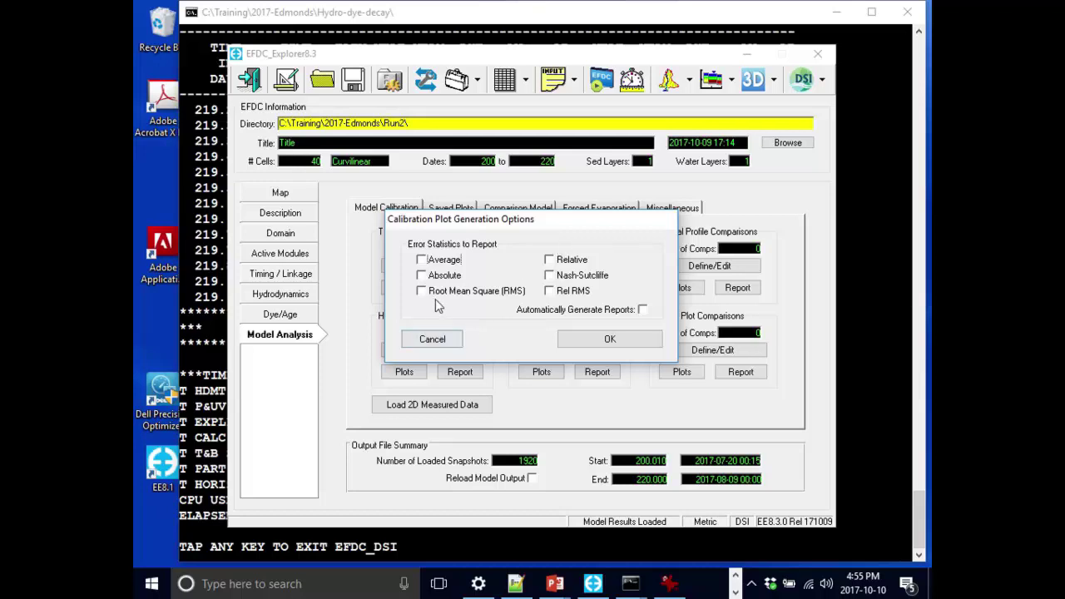
left_click(454, 261)
left_click(454, 276)
left_click(454, 292)
left_click(556, 290)
left_click(578, 275)
left_click(574, 260)
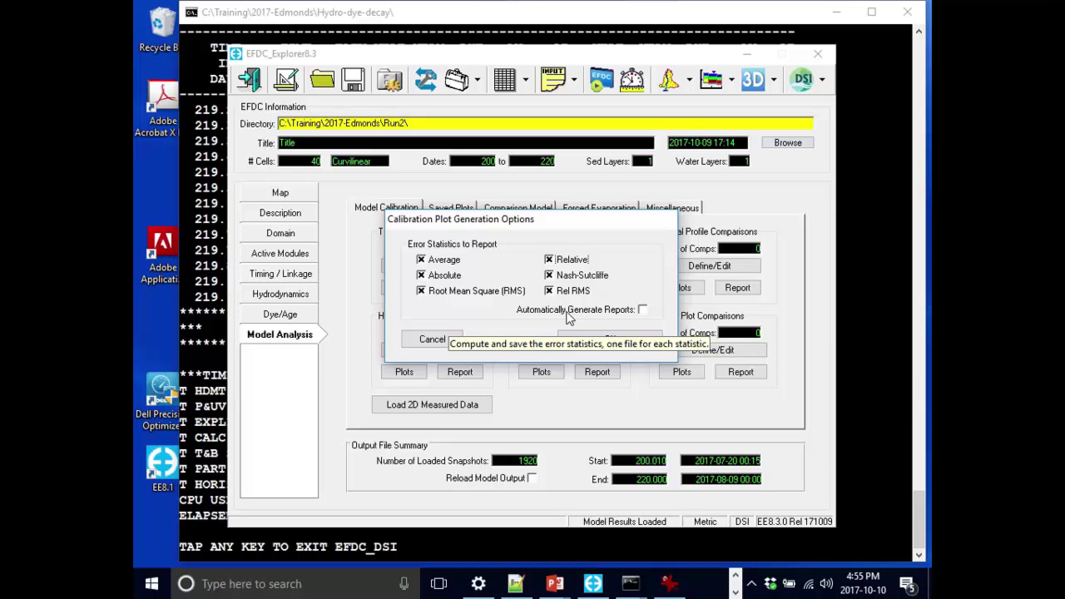
left_click(642, 310)
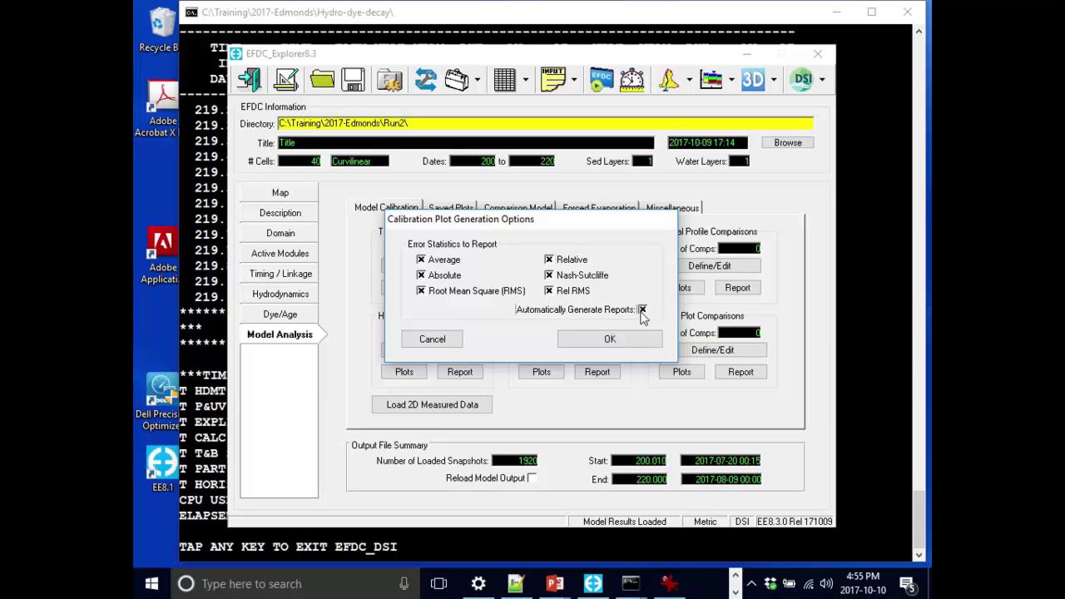
left_click(643, 338)
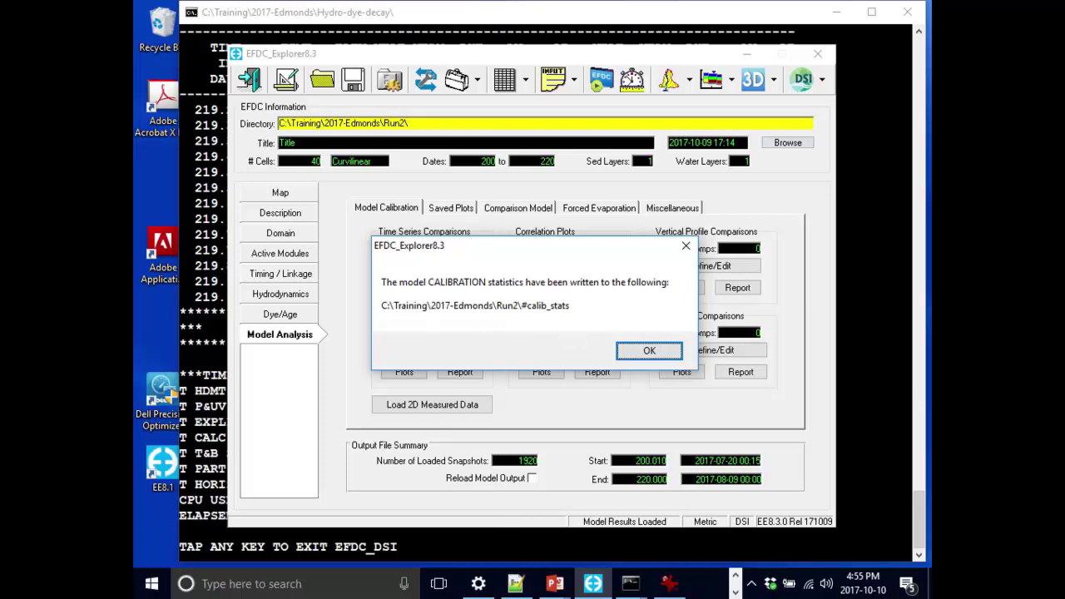
Step: Open the #calib_stats folder of Run2 in File Explorer and look over the error statistics files
key("super+e")
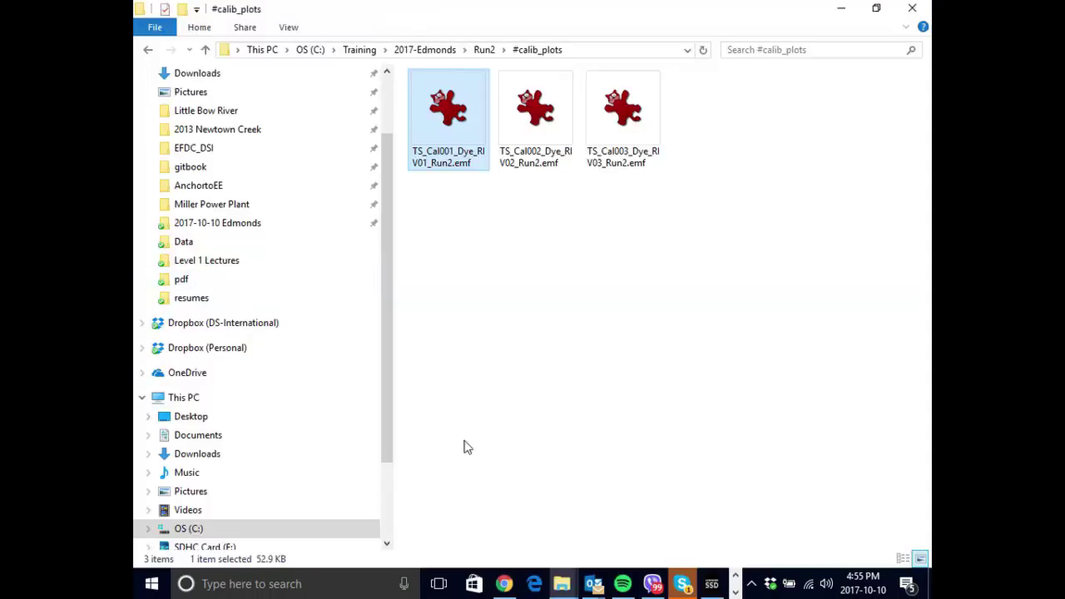
left_click(484, 50)
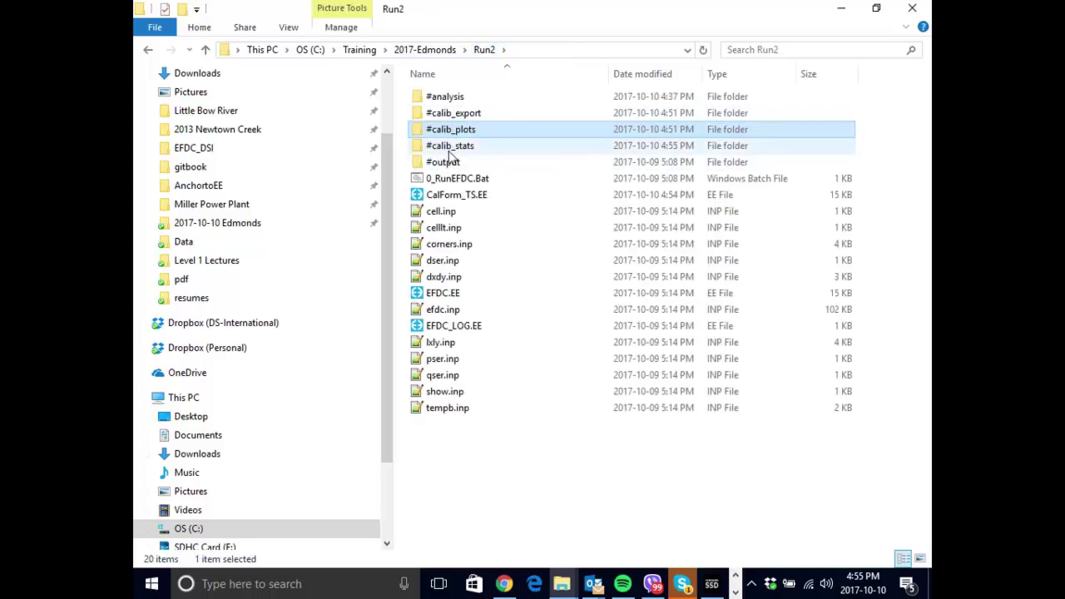
double_click(450, 146)
left_click(485, 49)
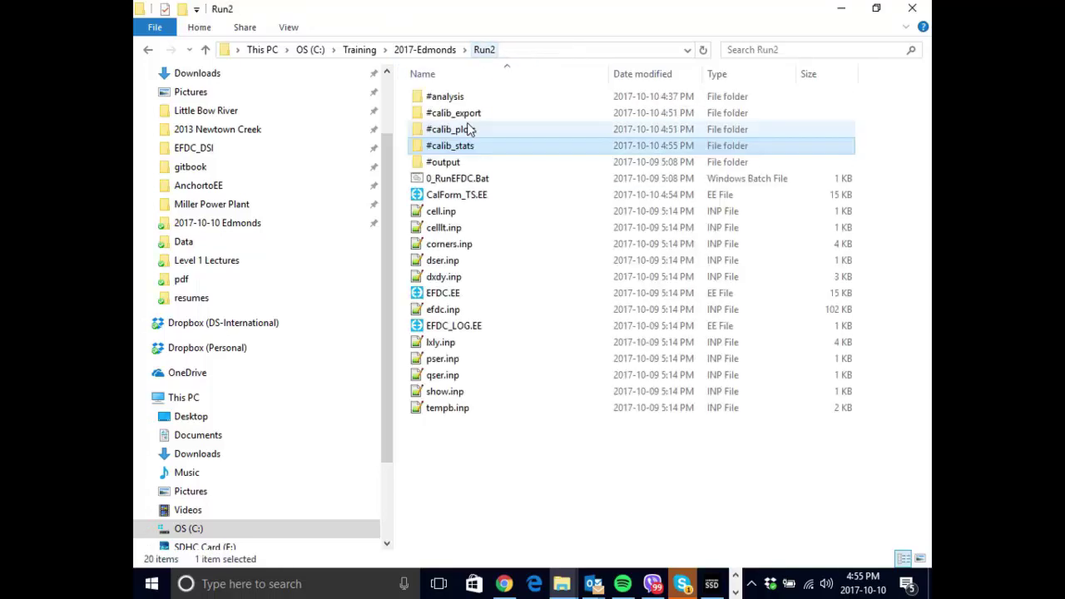
double_click(451, 150)
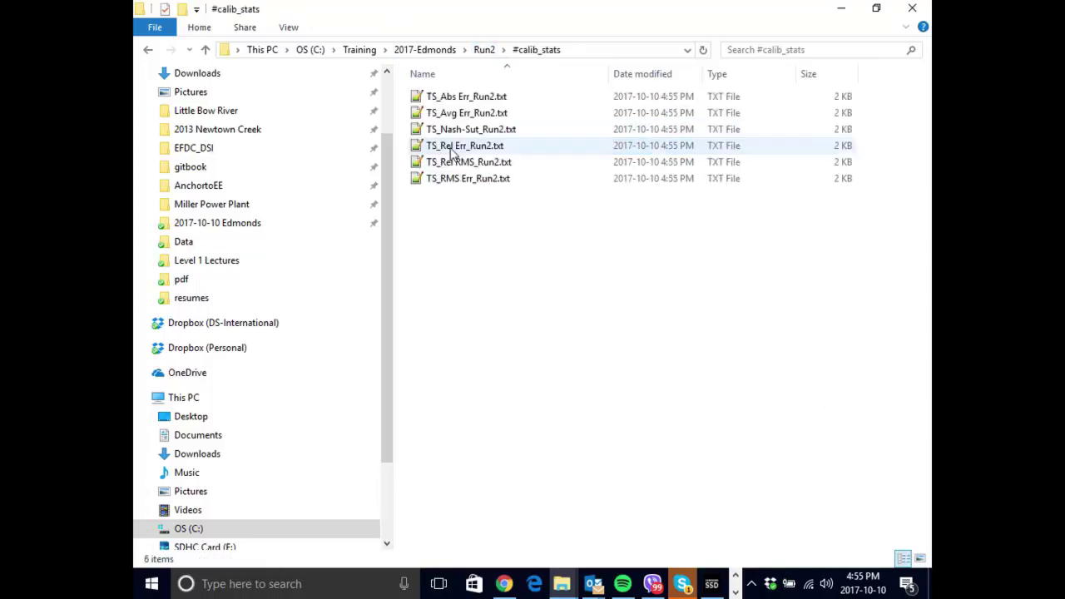
left_click(473, 100)
left_click(475, 116)
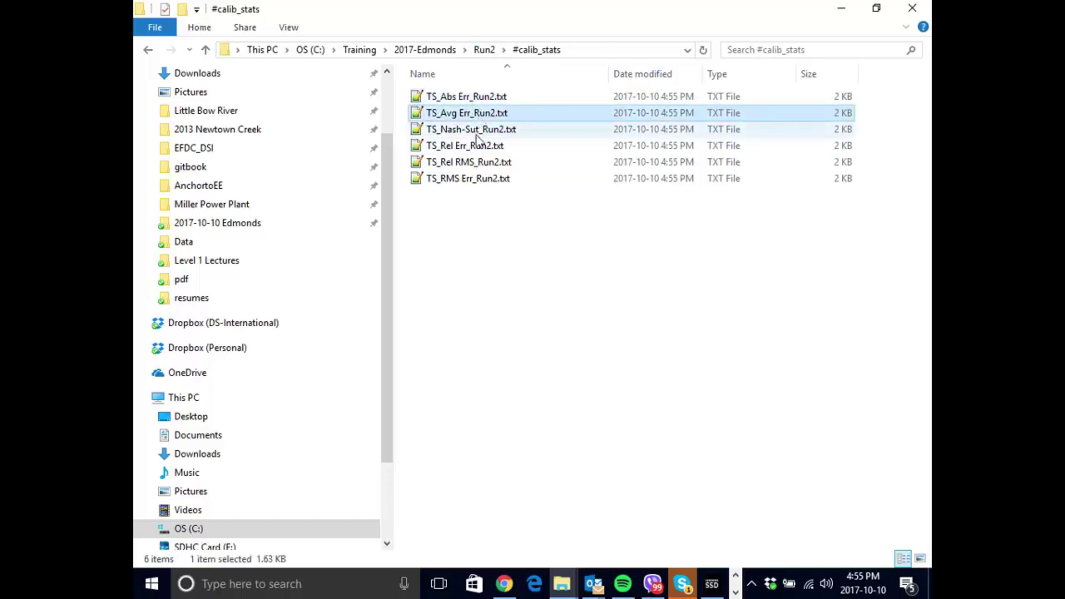
left_click(474, 133)
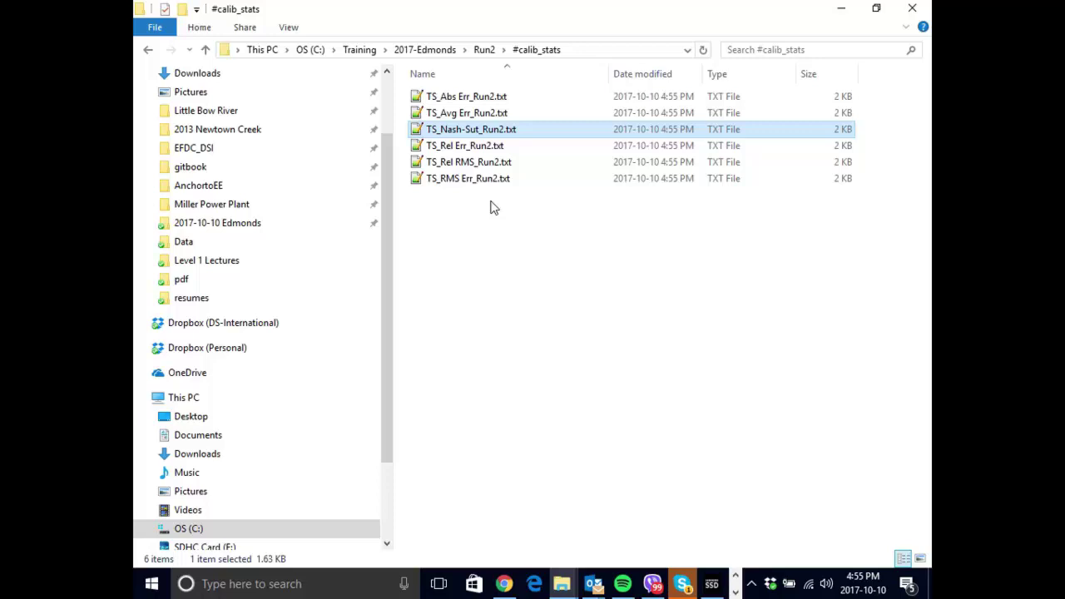
Step: Open TS_Abs Err_Run2.txt and examine its heading, title line and station rows of absolute error statistics
double_click(497, 96)
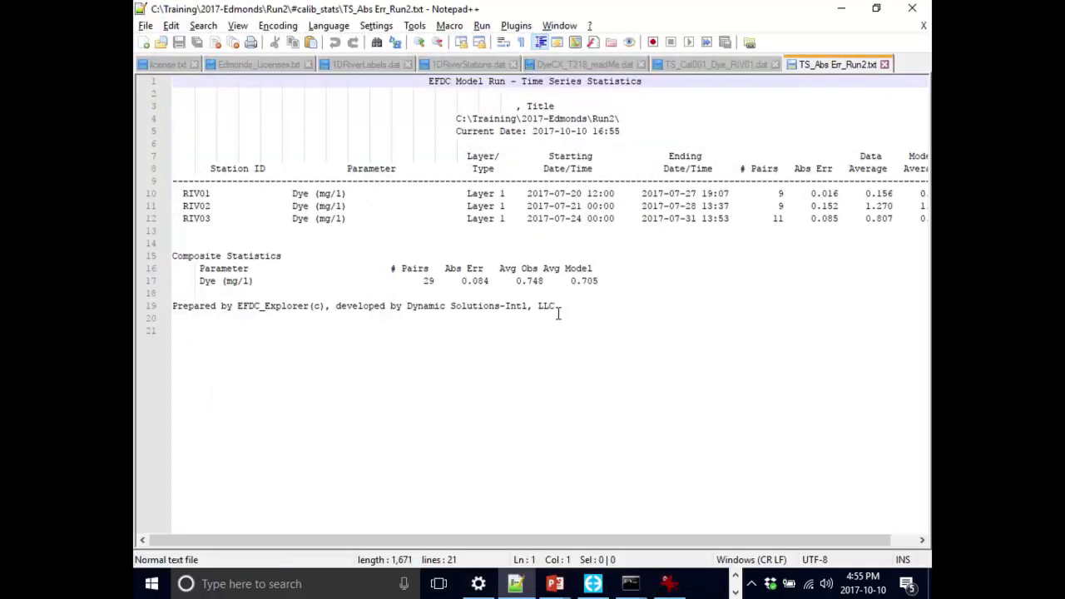
left_click_drag(673, 549, 733, 549)
left_click(451, 80)
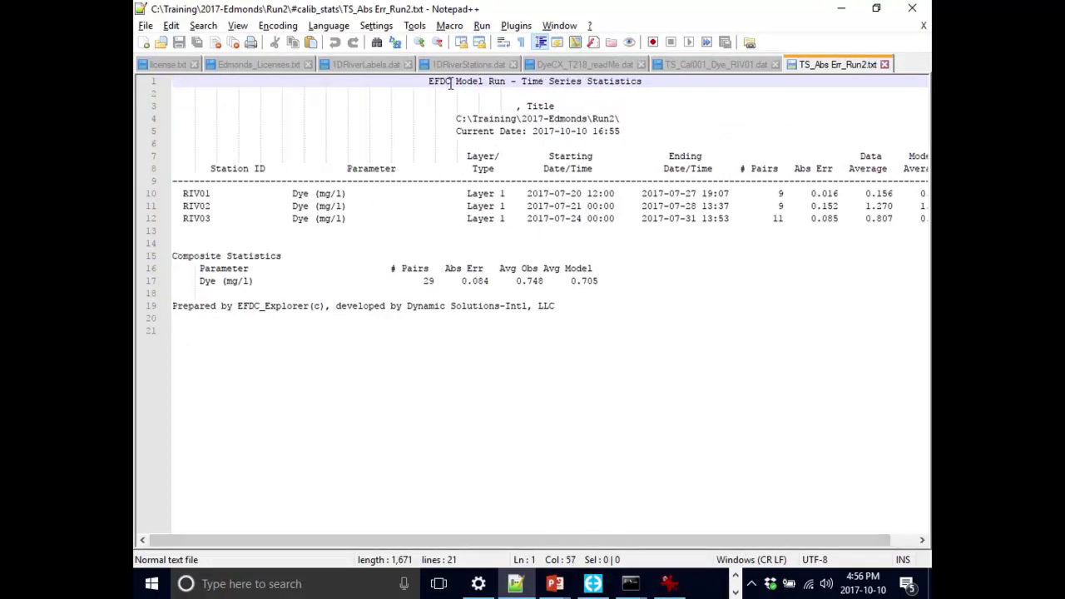
left_click_drag(429, 81, 692, 87)
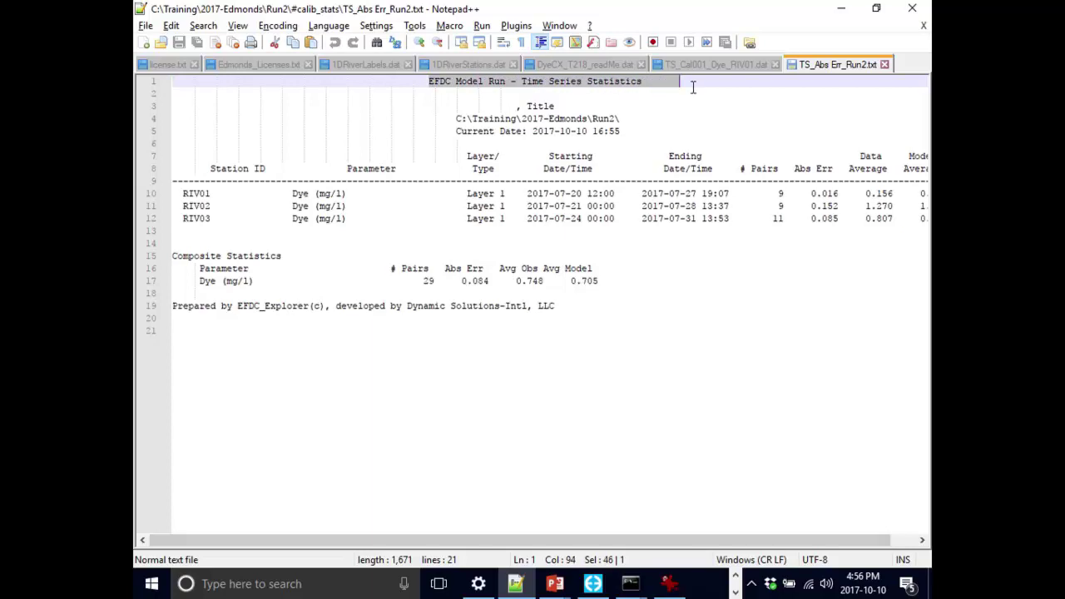
left_click(696, 107)
left_click(555, 107)
left_click_drag(555, 107, 516, 107)
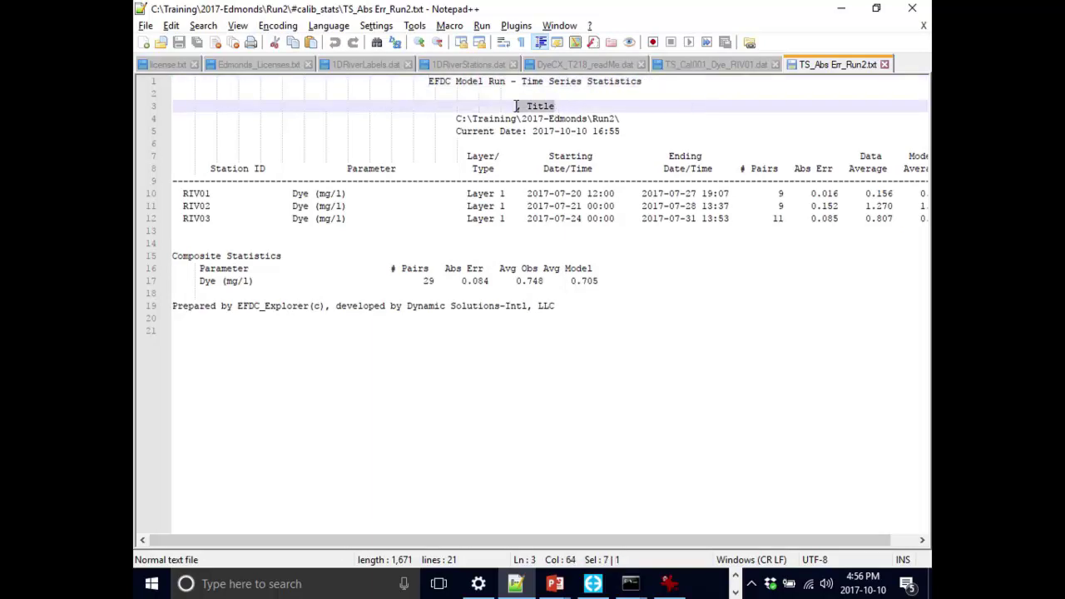
left_click(566, 106)
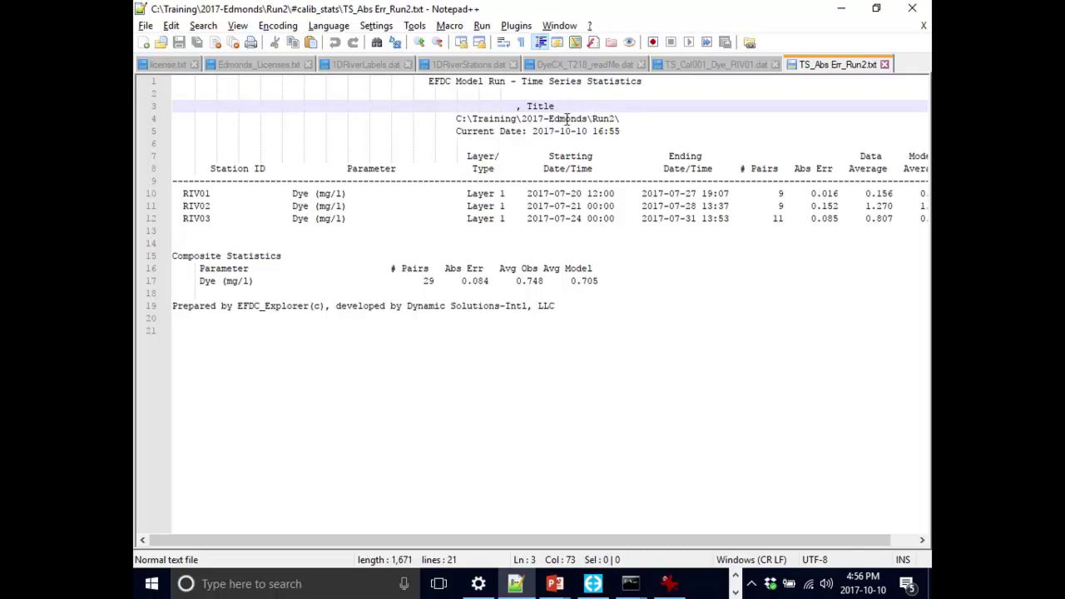
left_click(190, 195)
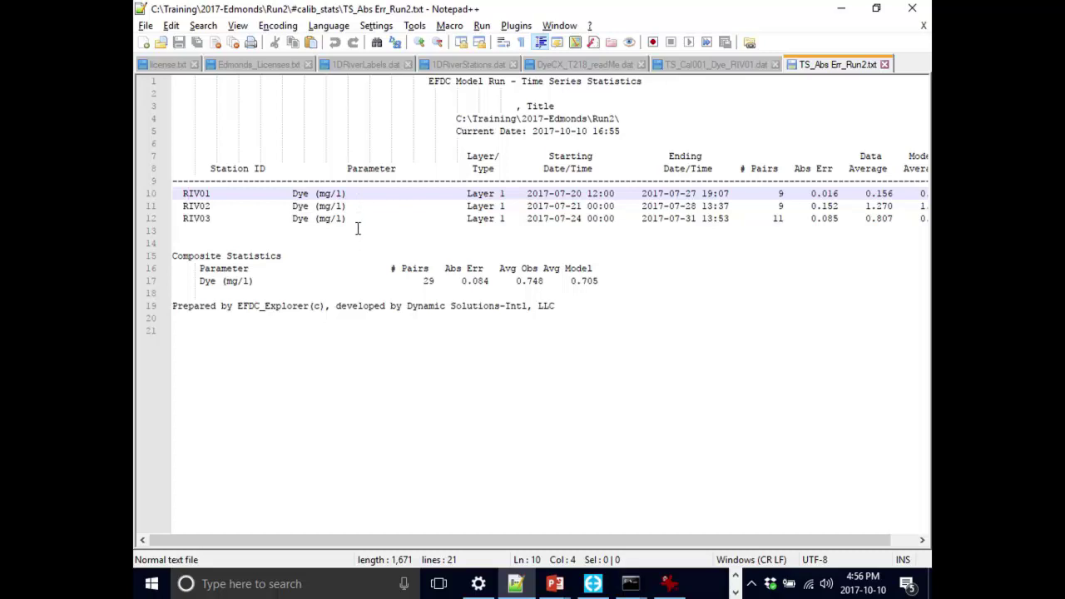
Step: Examine the absolute error, data average and model average columns for each station and the composite dye statistics
left_click_drag(619, 541, 644, 542)
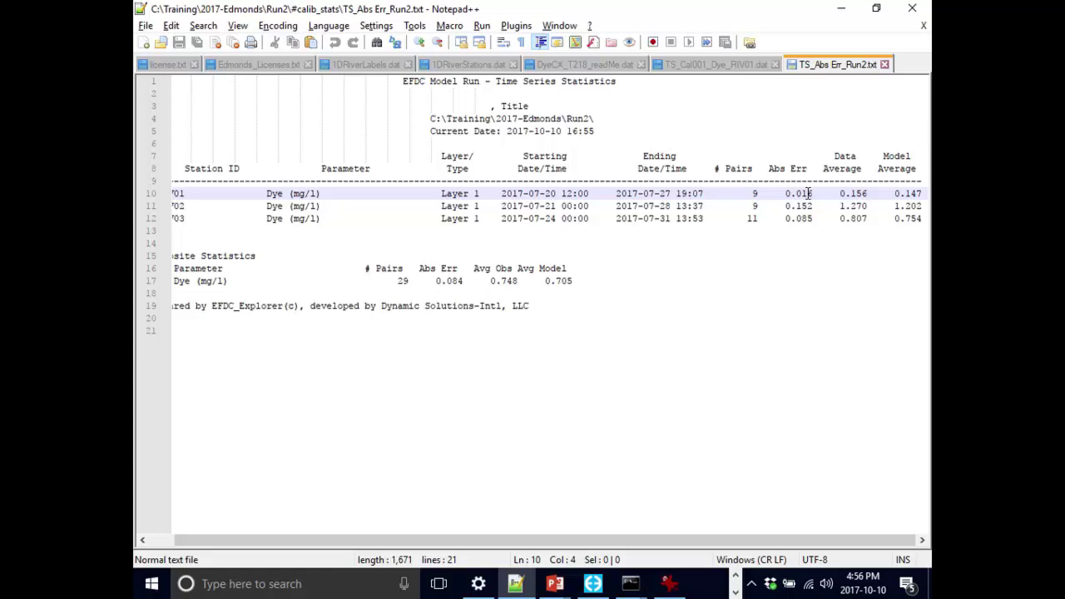
left_click_drag(389, 549, 238, 552)
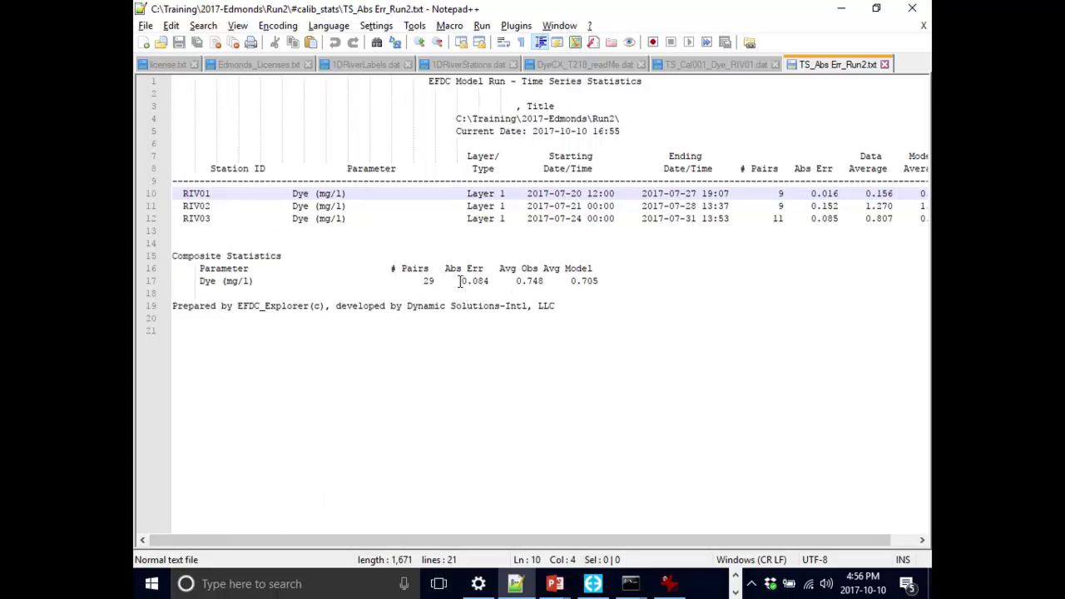
left_click_drag(490, 281, 466, 281)
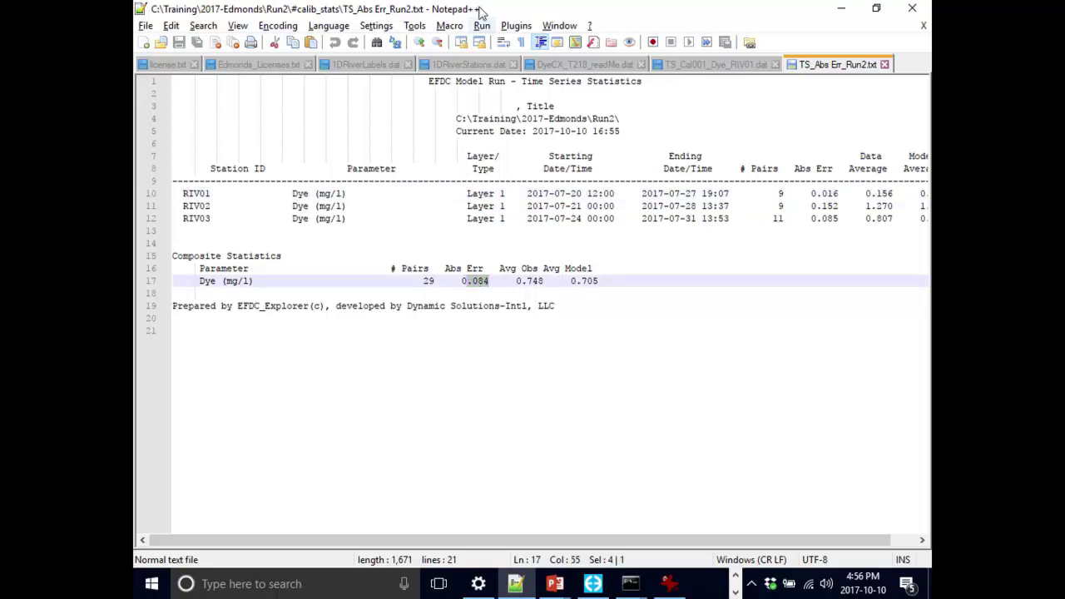
left_click(454, 282)
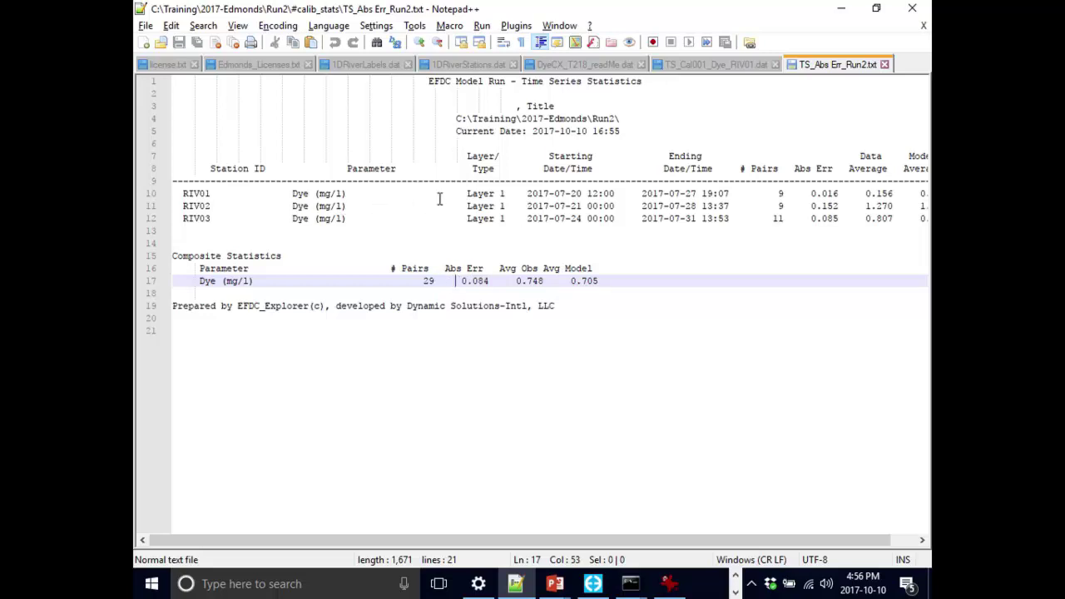
left_click(855, 218)
left_click_drag(855, 219, 806, 195)
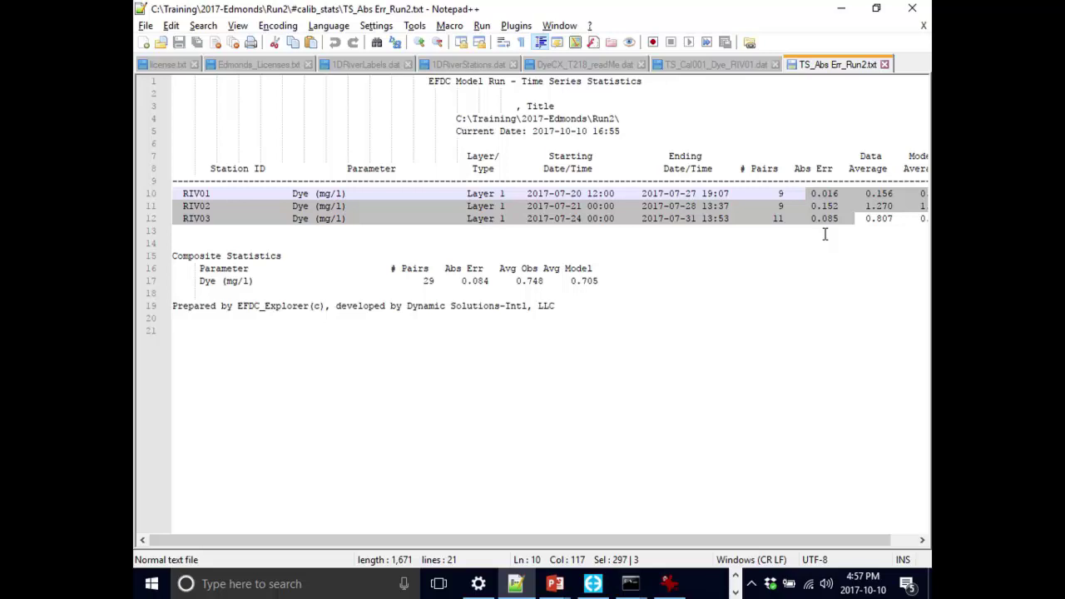
left_click(872, 151)
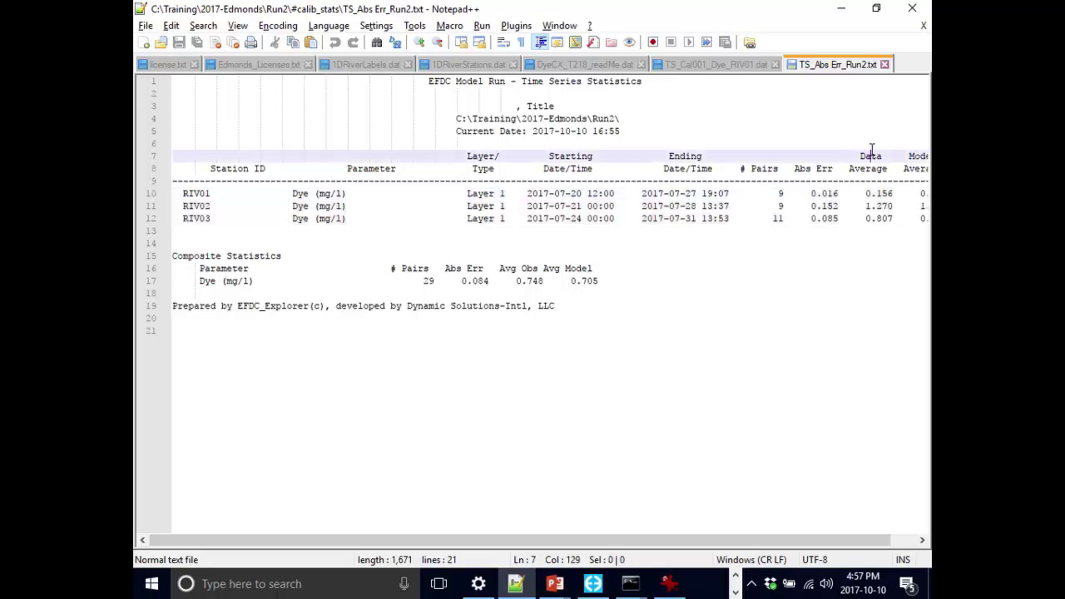
Step: Minimize the statistics file and folder windows, return to EFDC_Explorer, and dismiss the calibration statistics notice
left_click(837, 12)
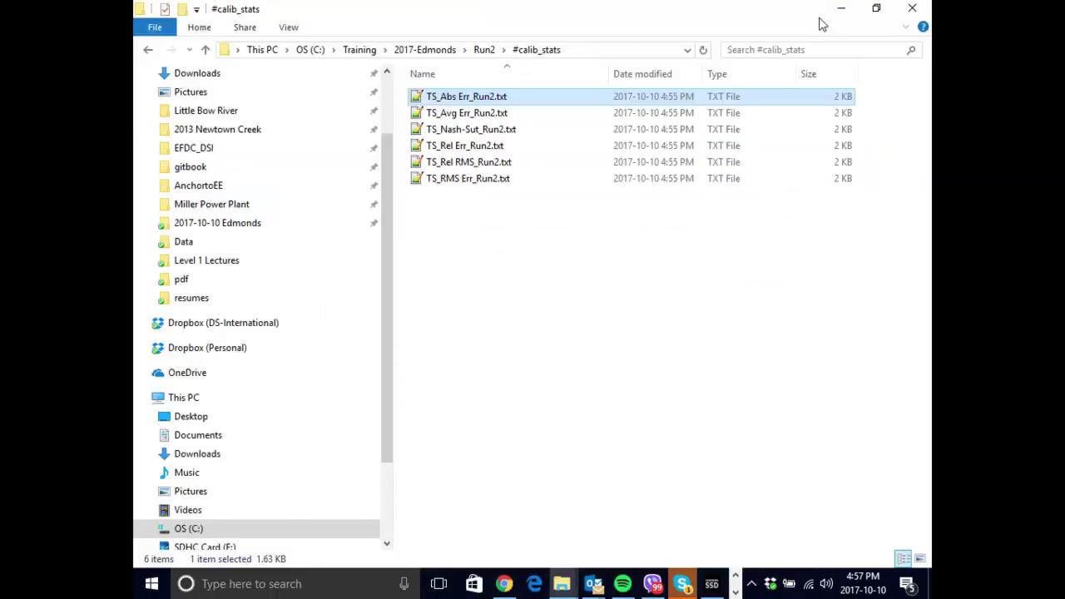
left_click(485, 52)
left_click(841, 10)
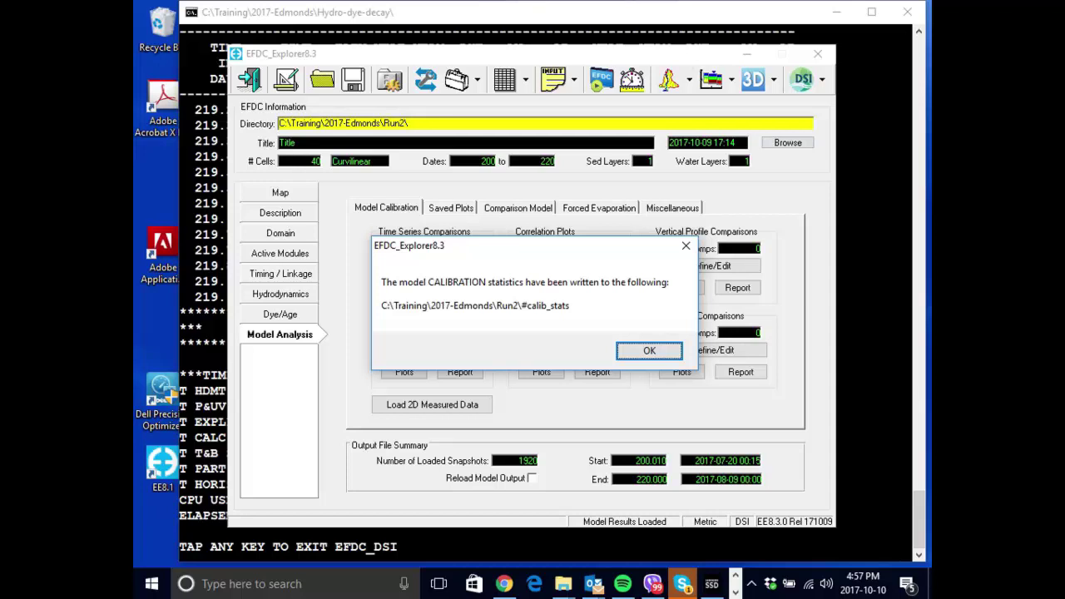
left_click(640, 352)
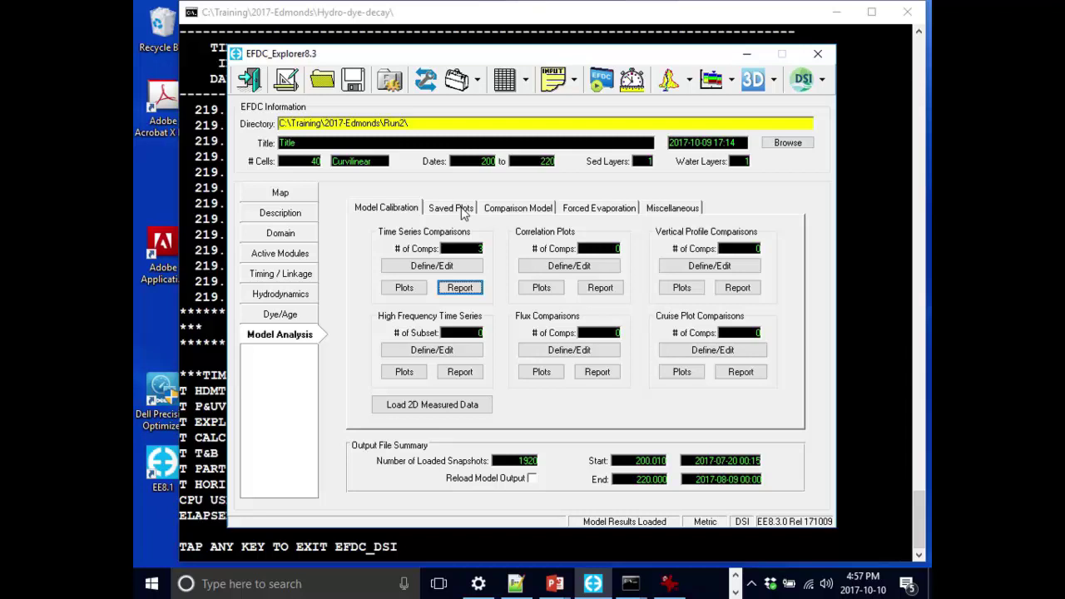
Step: Open the correlation plot definitions, set the number of plots to 3, and look over the K, ID, Pathname and Param columns
left_click(568, 266)
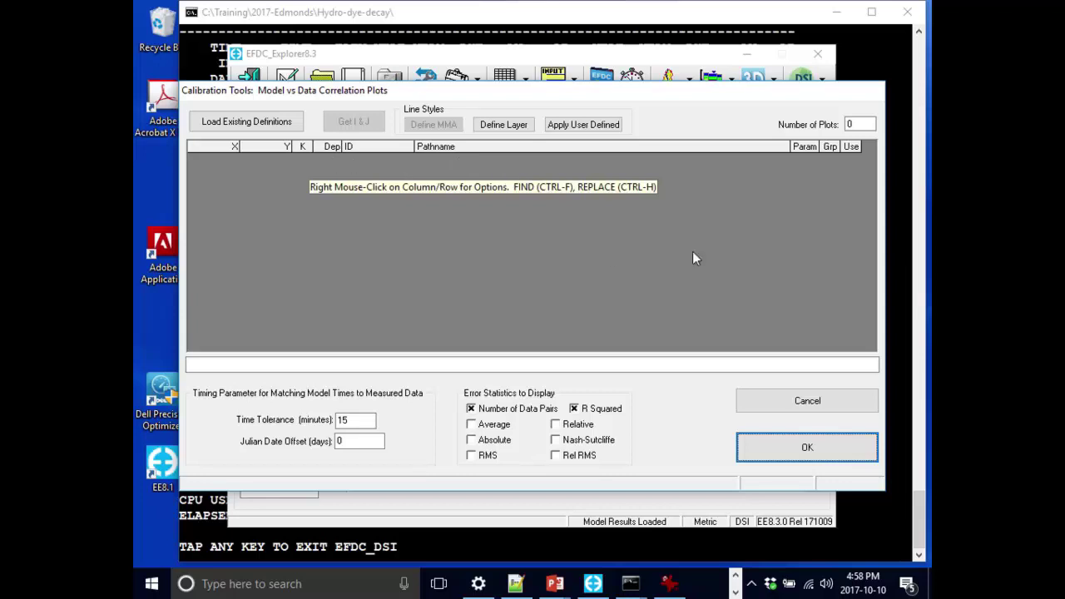
left_click(870, 124)
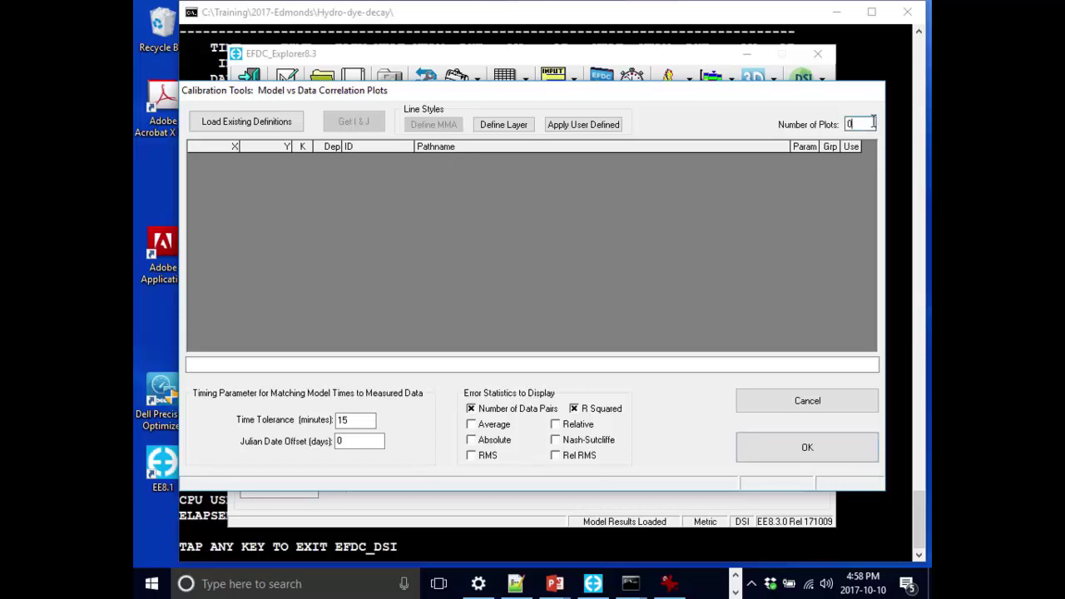
key("BackSpace")
type("3")
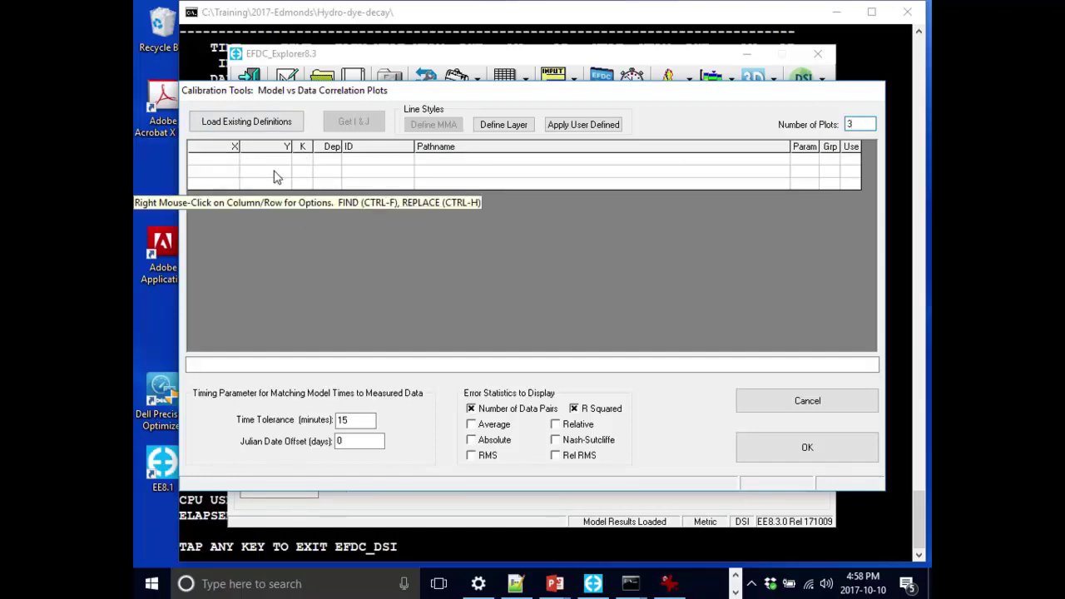
left_click(300, 161)
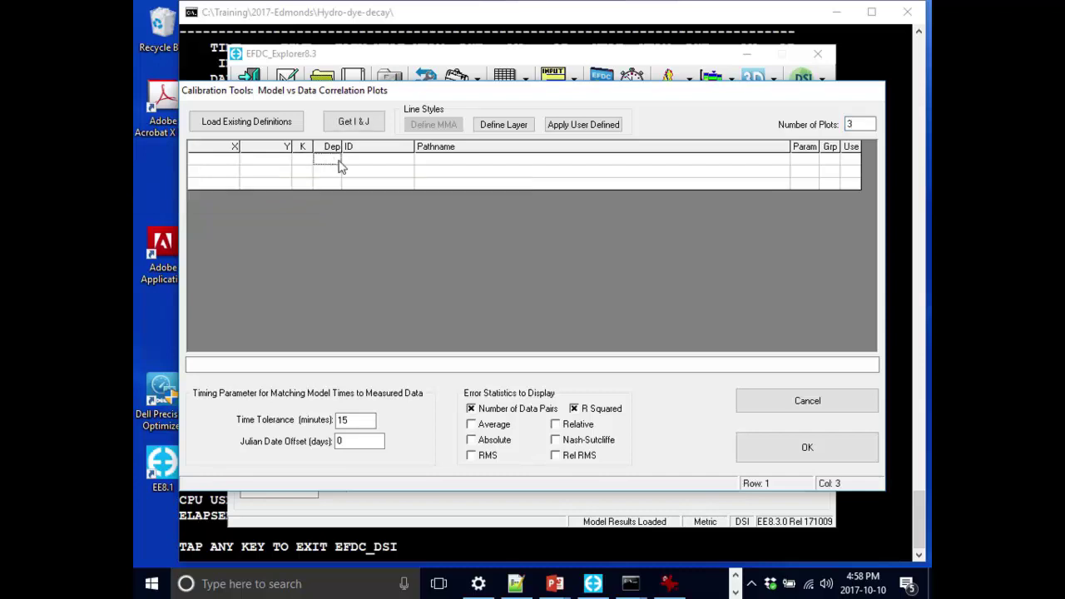
left_click(387, 164)
left_click(444, 163)
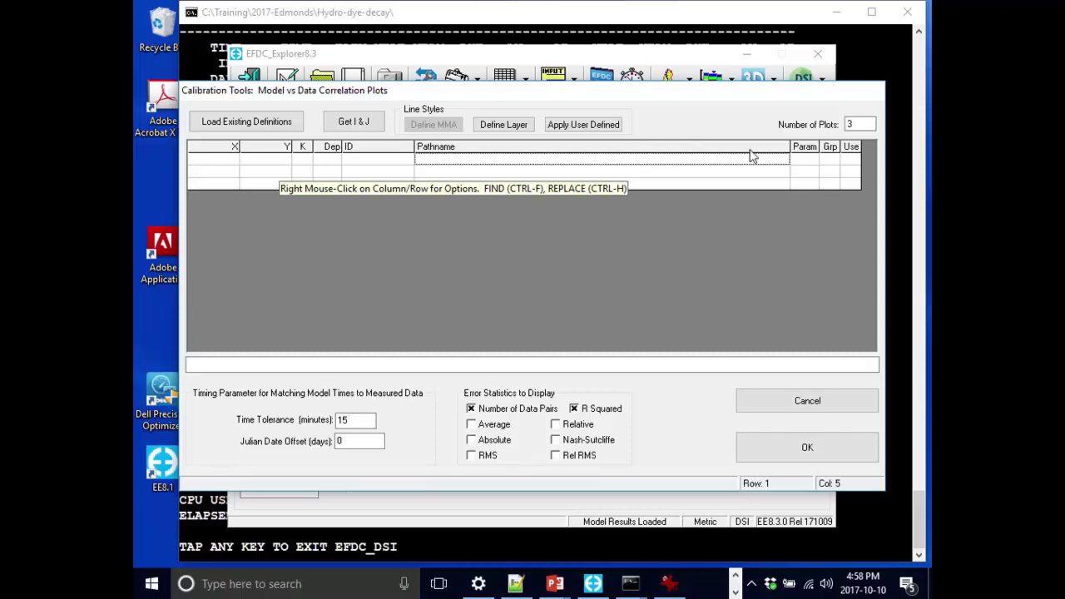
left_click(798, 160)
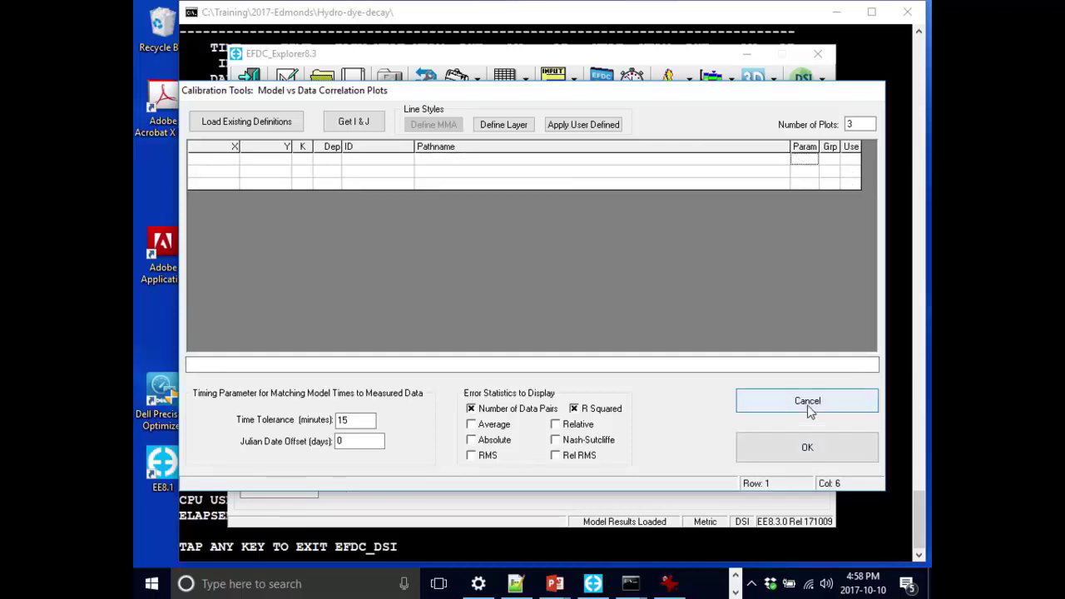
Step: Accept the three blank correlation plot definitions, dismissing the error messages, and reopen the table briefly to check its rows
left_click_drag(747, 97, 745, 46)
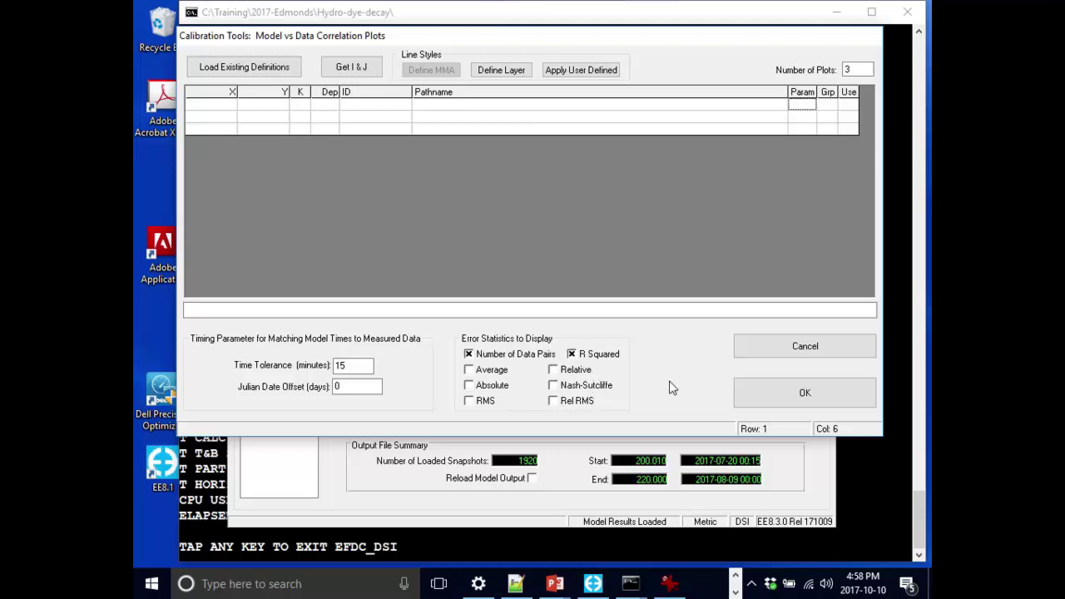
left_click(782, 391)
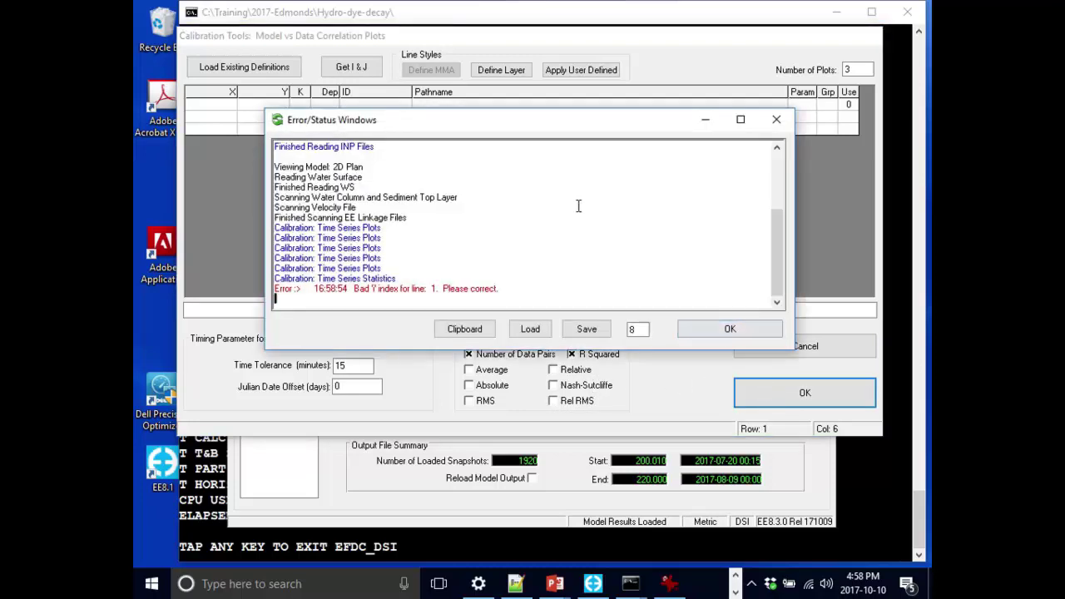
left_click_drag(586, 124, 515, 162)
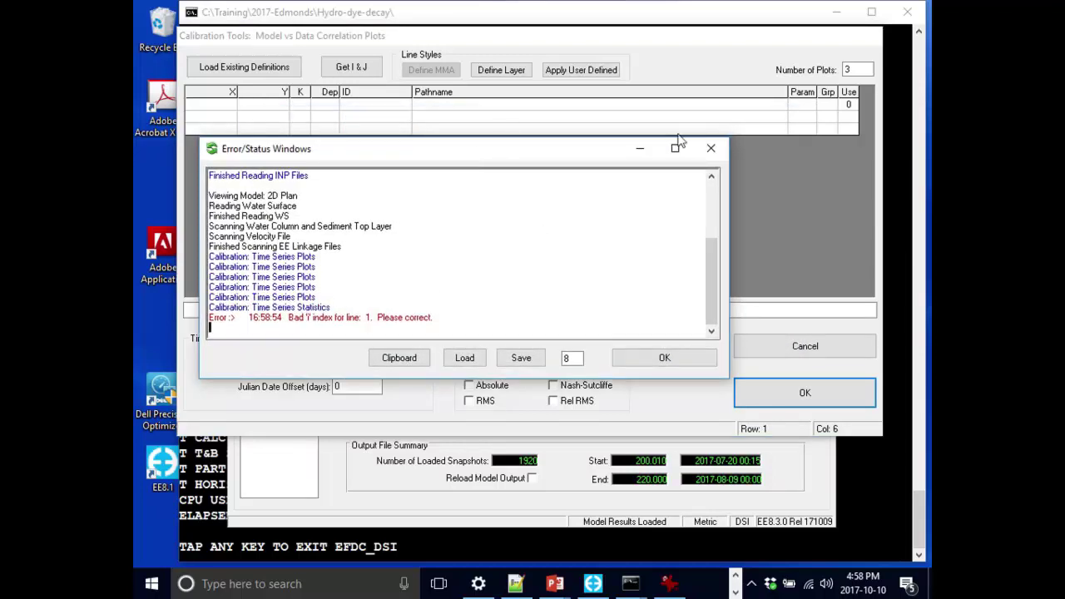
left_click(666, 358)
left_click(748, 330)
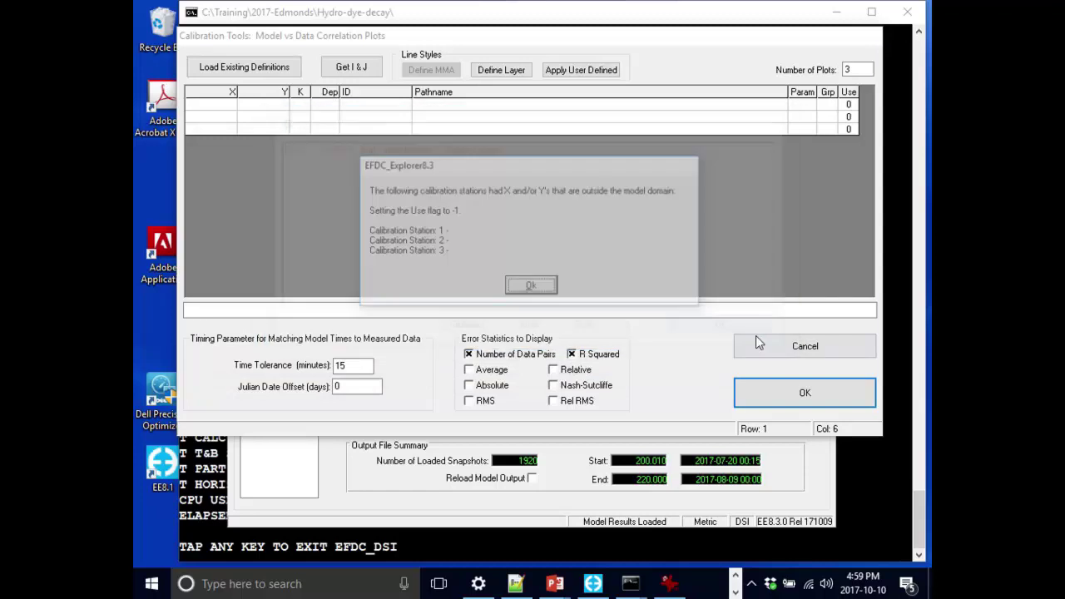
left_click(532, 287)
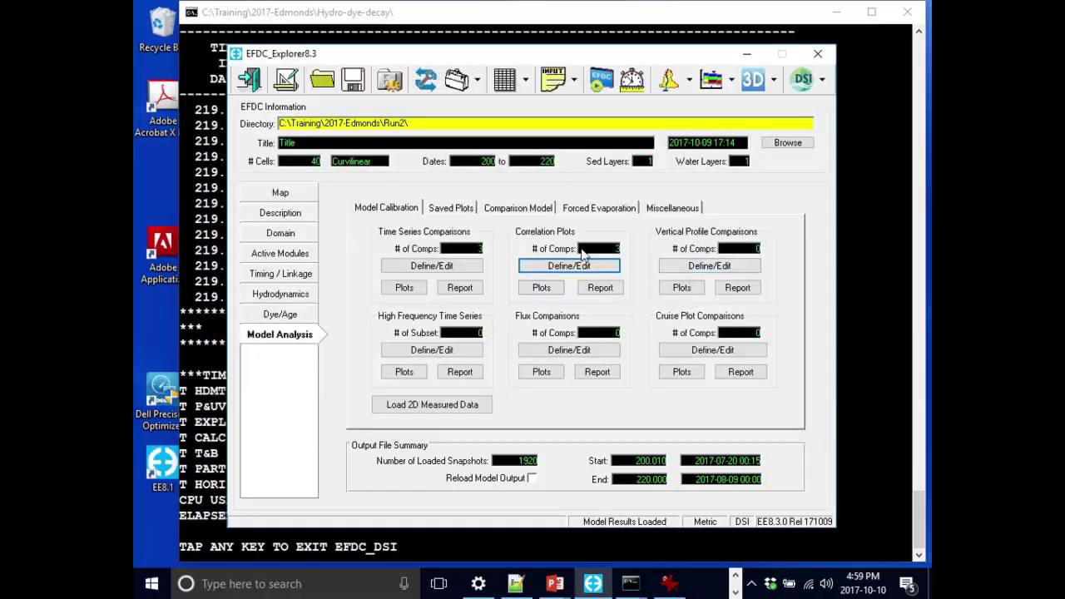
left_click(587, 266)
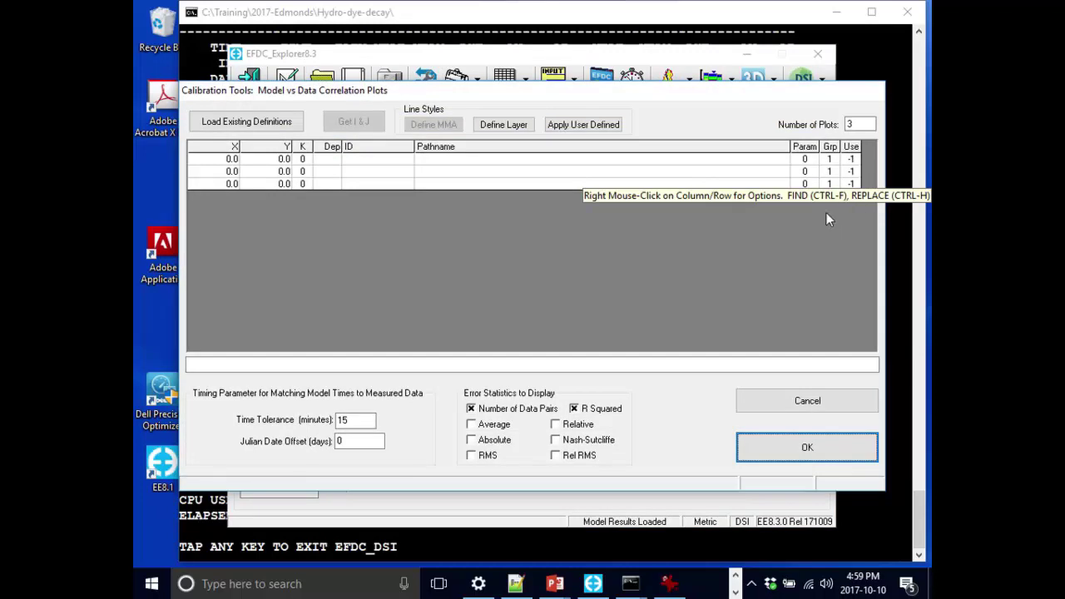
left_click(806, 406)
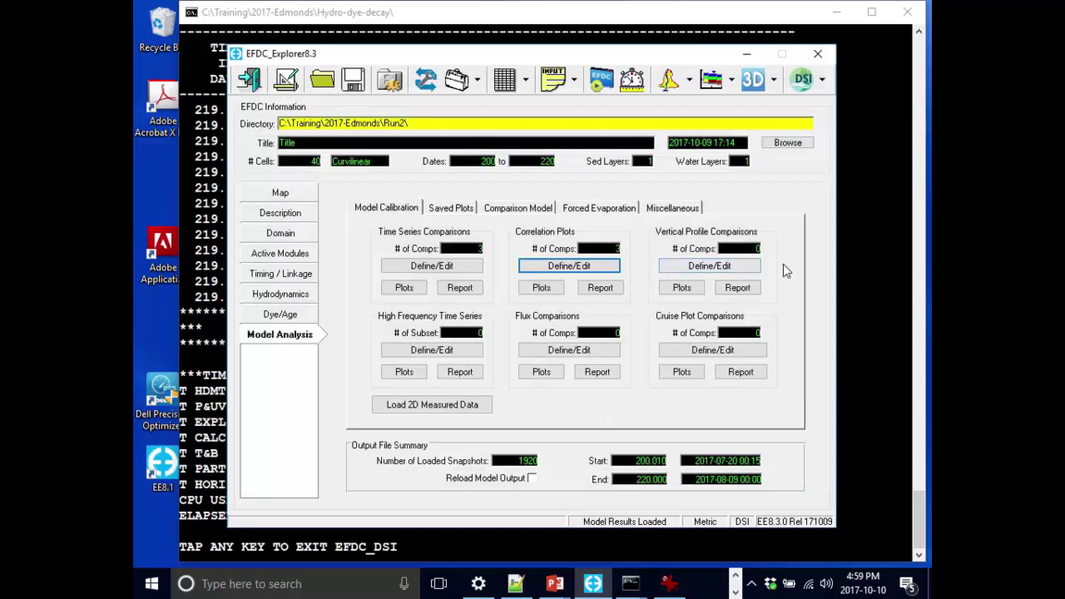
Step: Try to define the high frequency time series comparison and inspect the High Frequency Dates options in the EFDC_Explorer Linkage settings
left_click(428, 349)
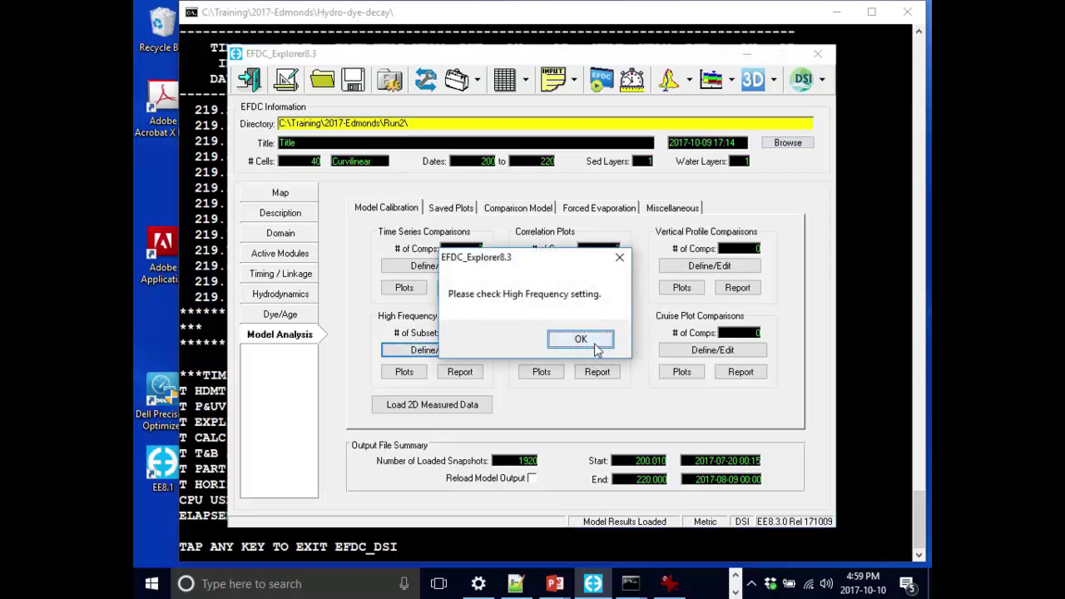
left_click(593, 341)
left_click(280, 235)
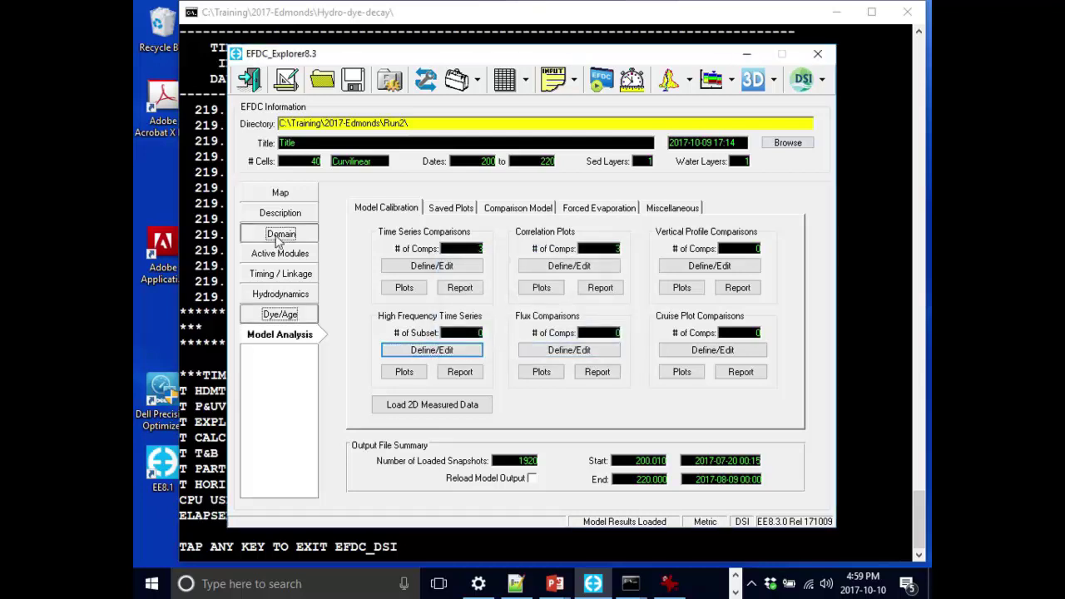
left_click(283, 253)
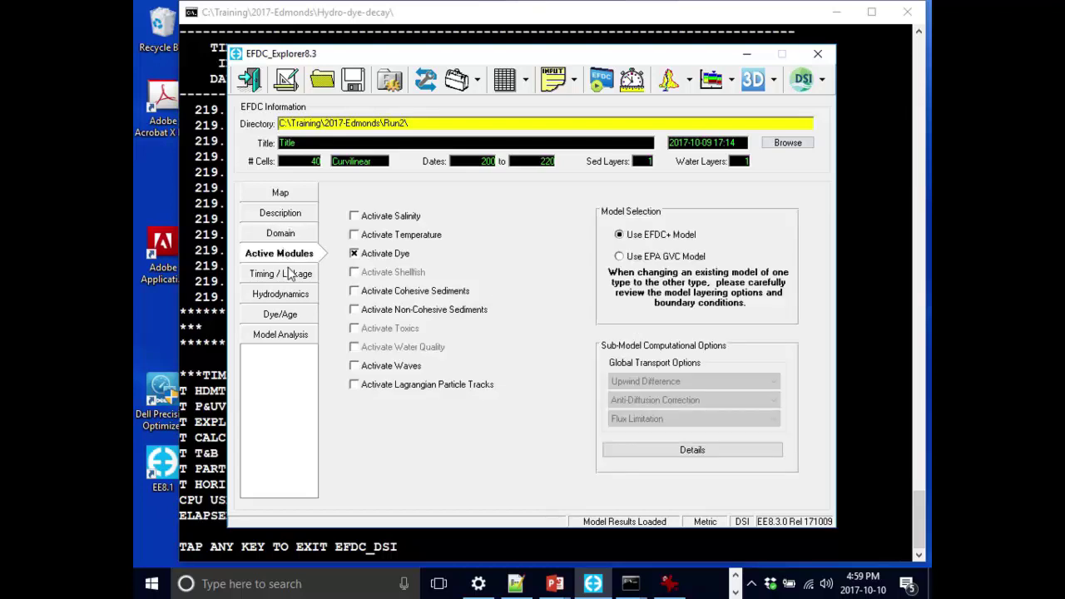
left_click(291, 275)
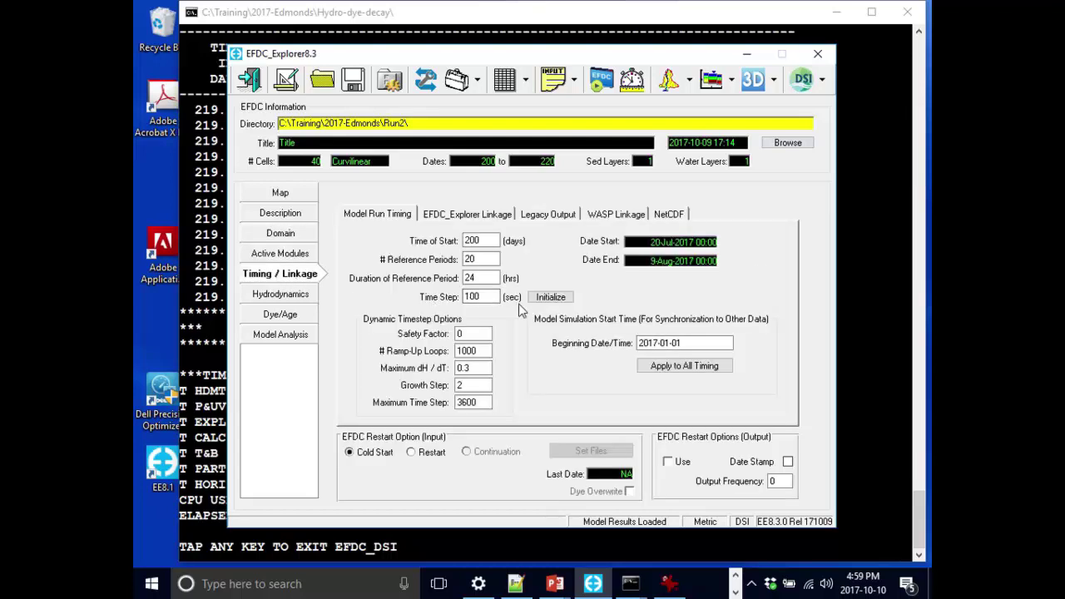
left_click(487, 216)
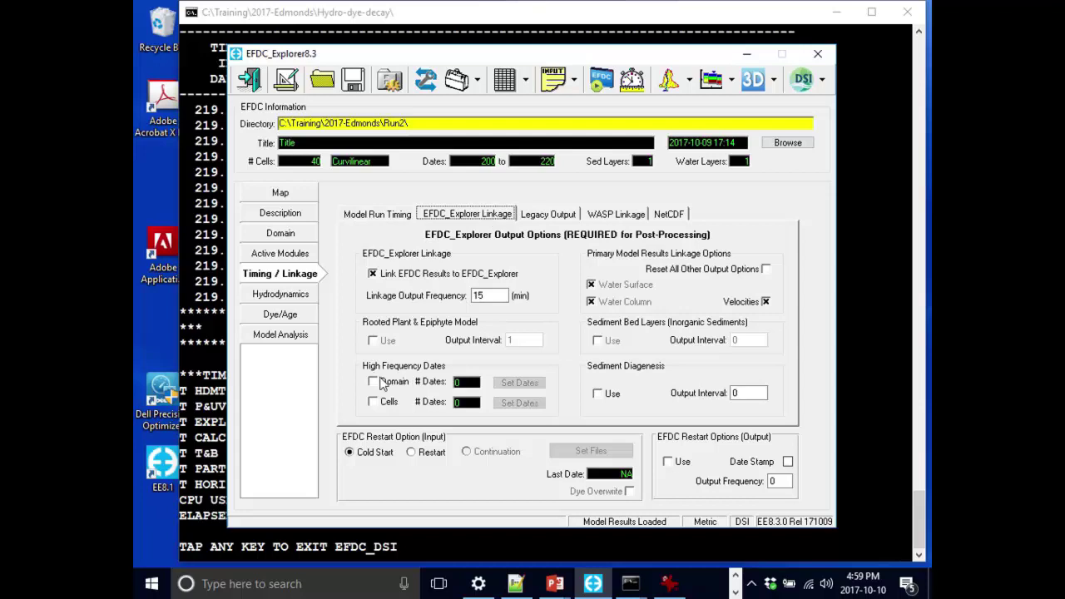
left_click(285, 340)
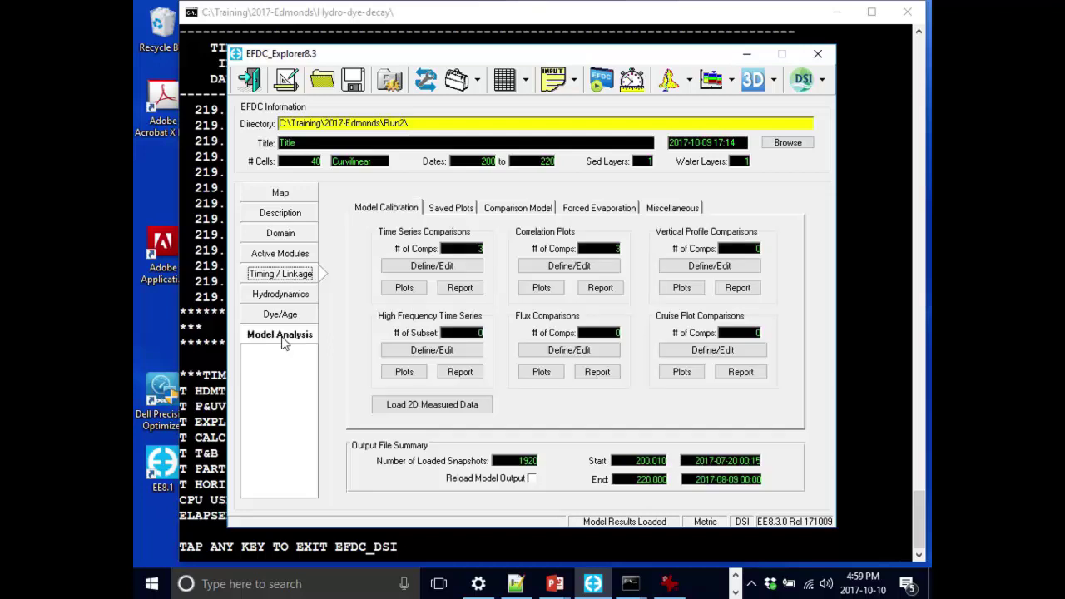
left_click(438, 351)
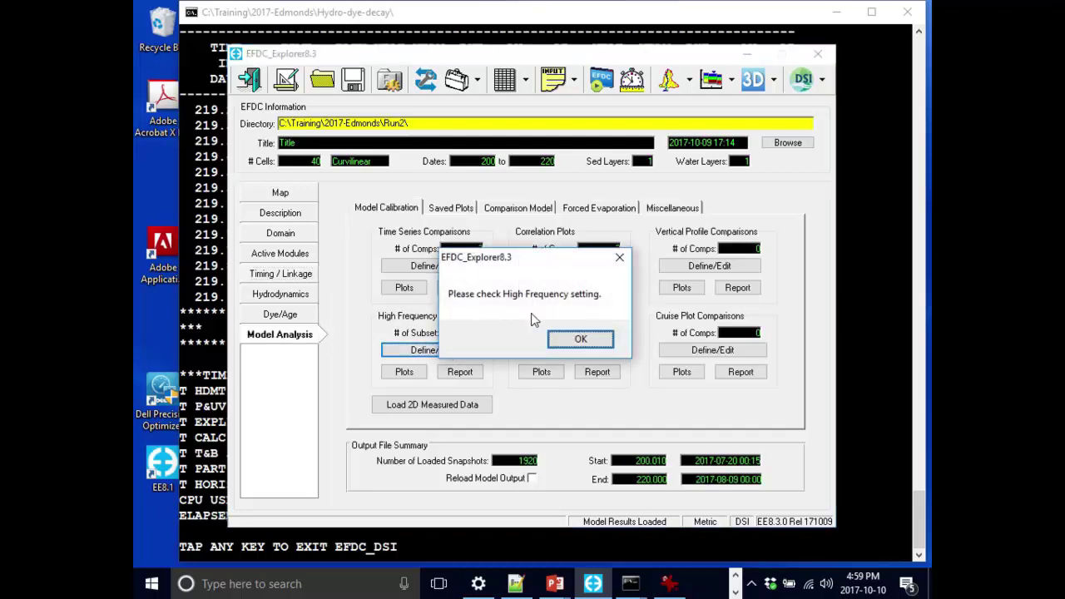